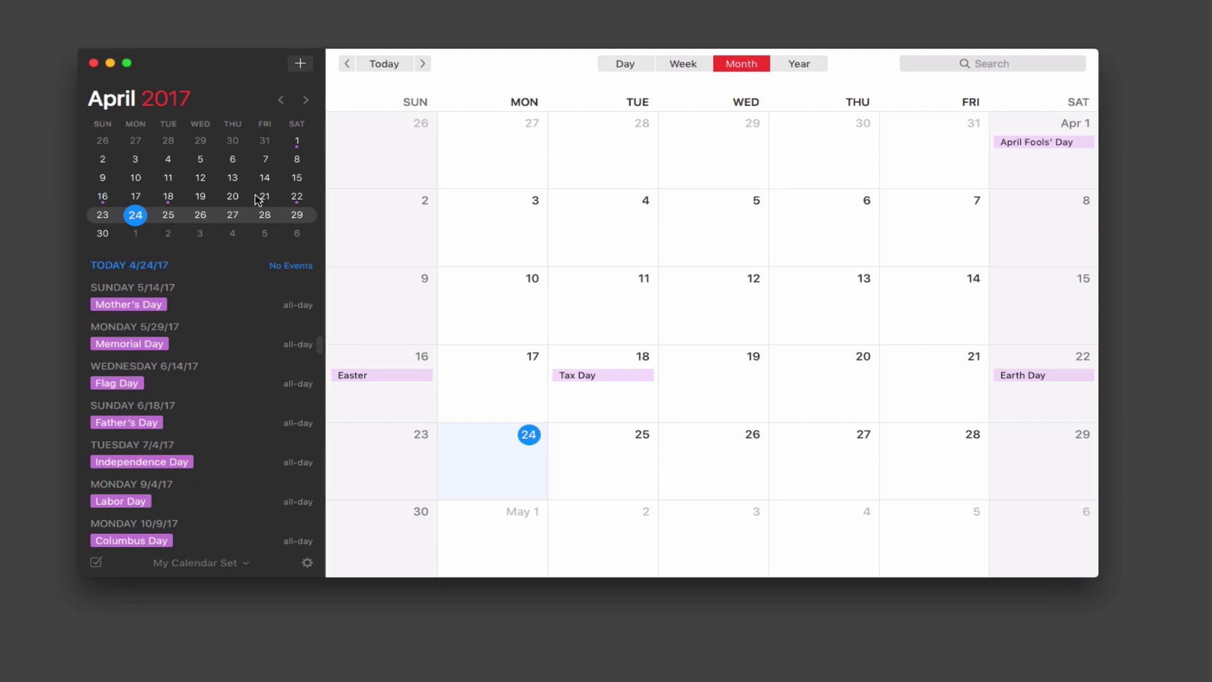
Preview the events of marked April dates in the mini calendar, and page forward to May 2017 and back to April
left_click_drag(258, 199, 229, 281)
mouse_move(98, 209)
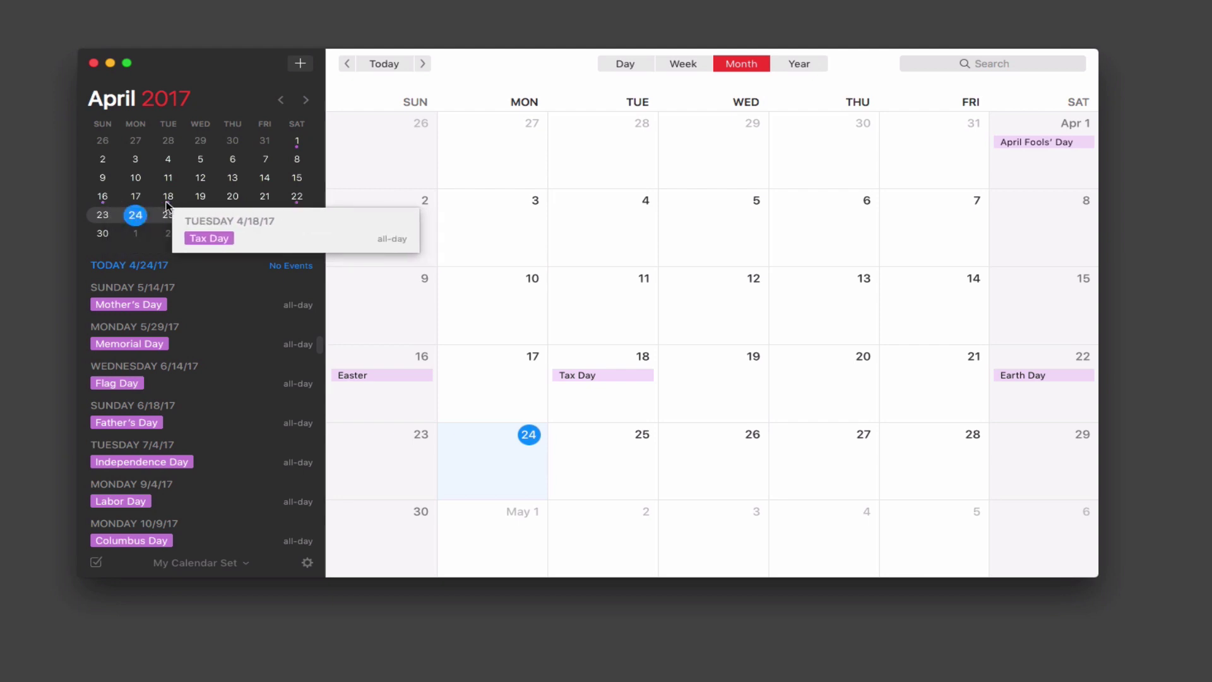
mouse_move(206, 199)
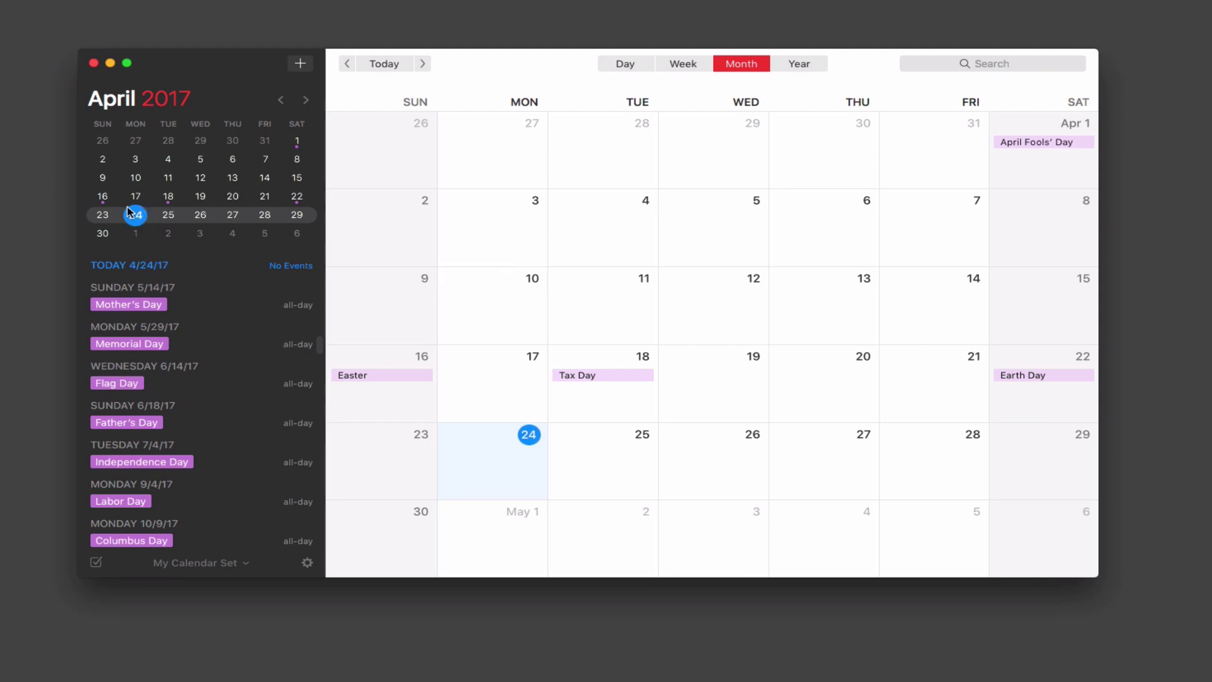
mouse_move(138, 220)
left_click(306, 100)
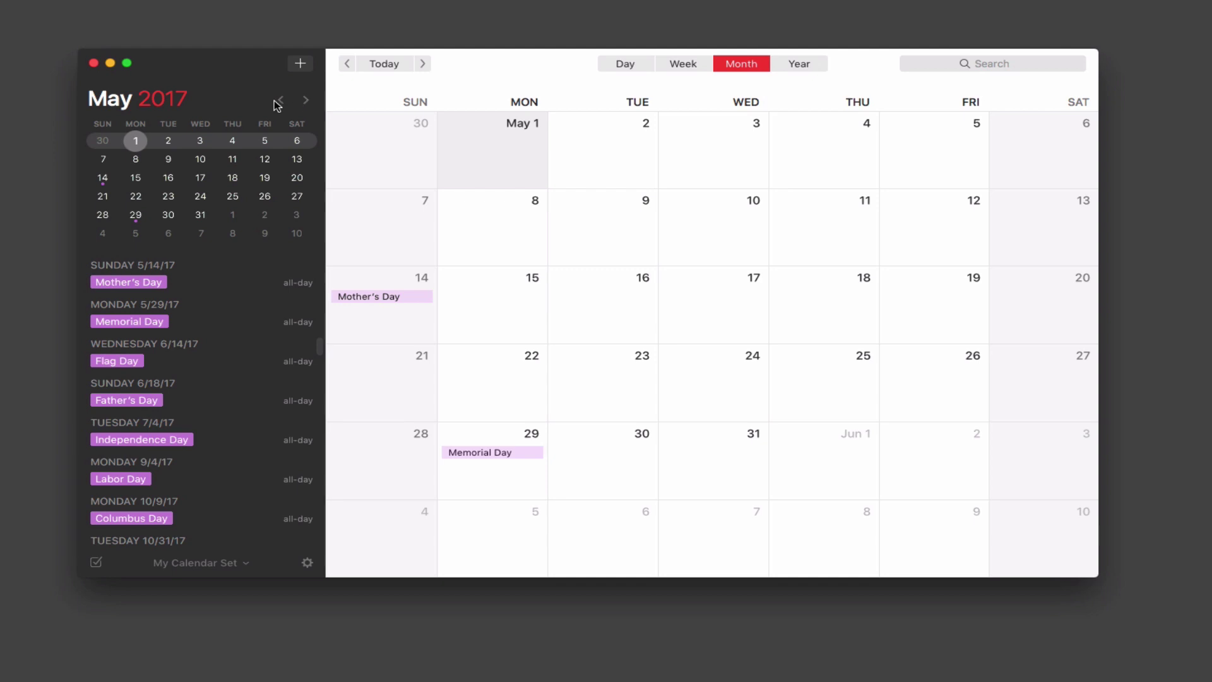
left_click(279, 101)
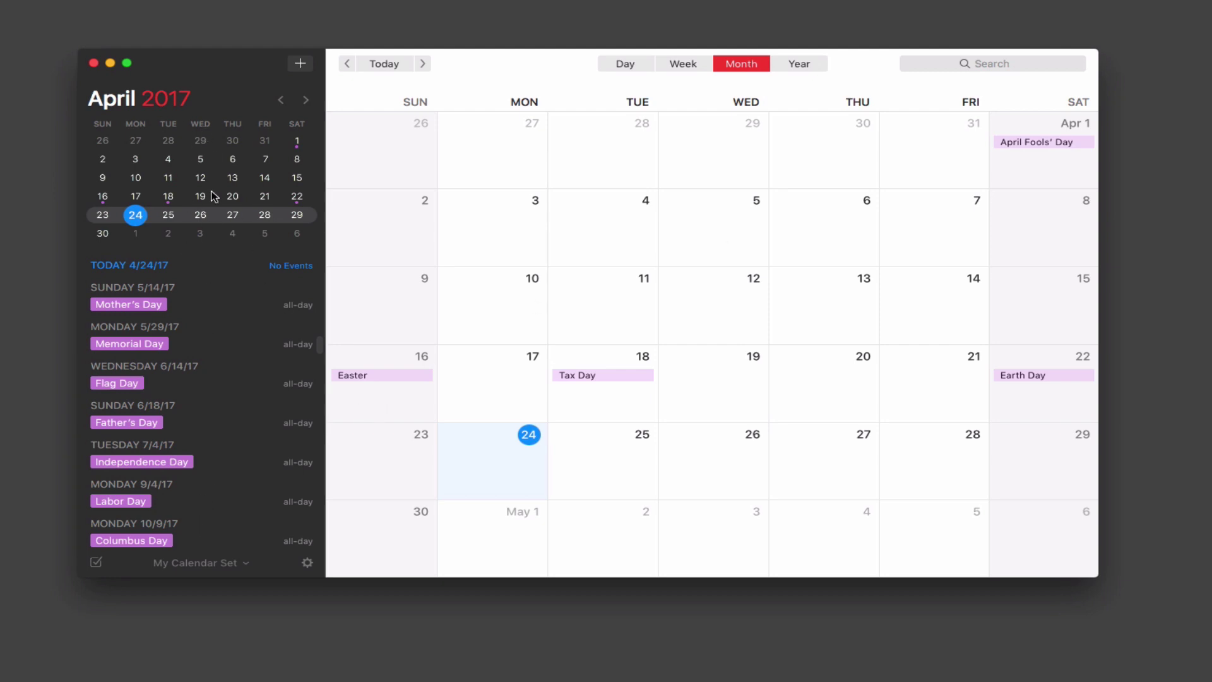
Show the calendar in the day, week, month and year views in turn
left_click(622, 65)
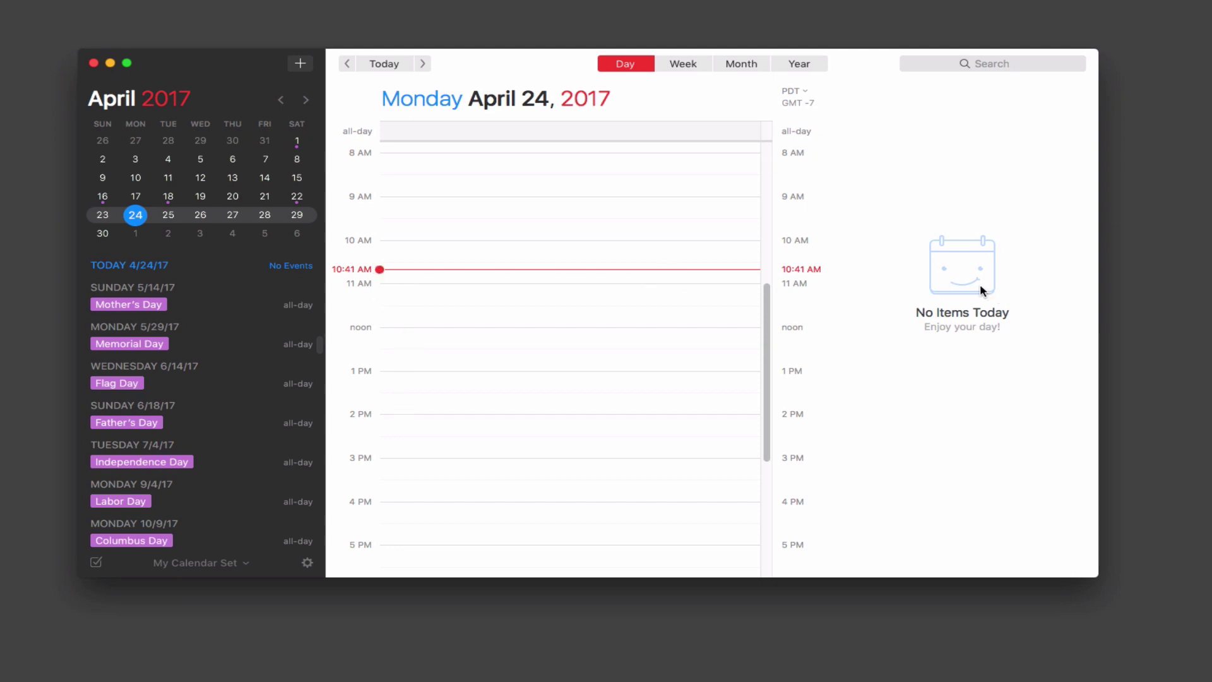
left_click(673, 62)
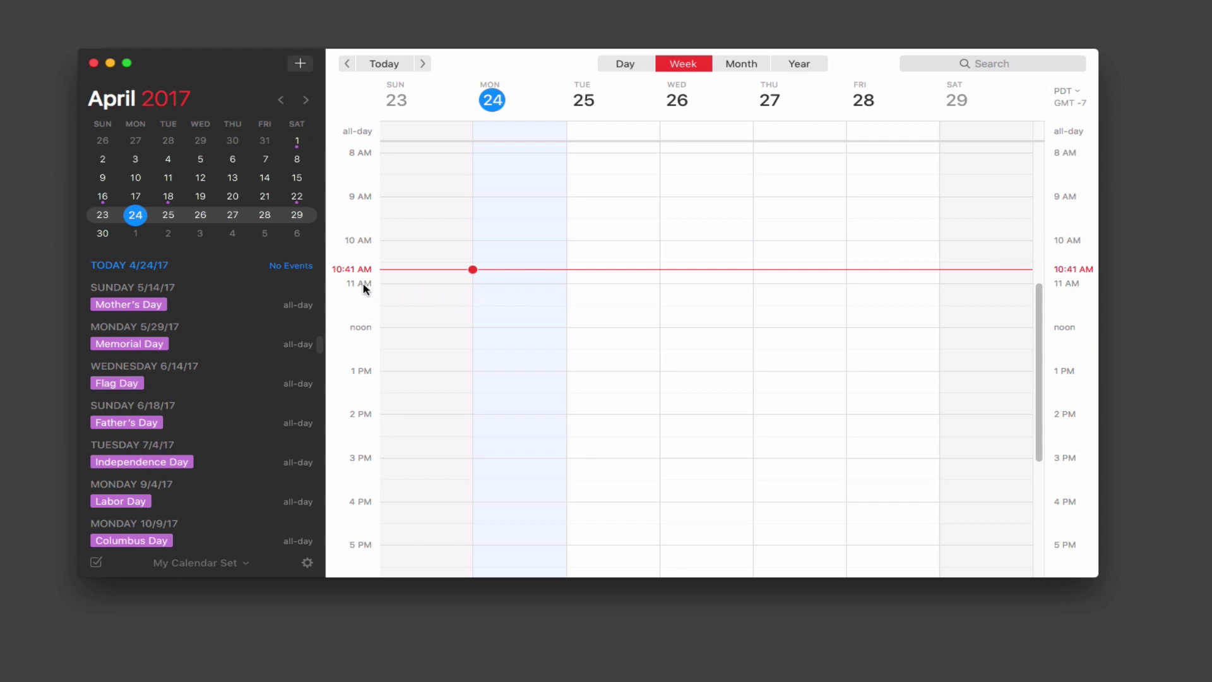
left_click(743, 65)
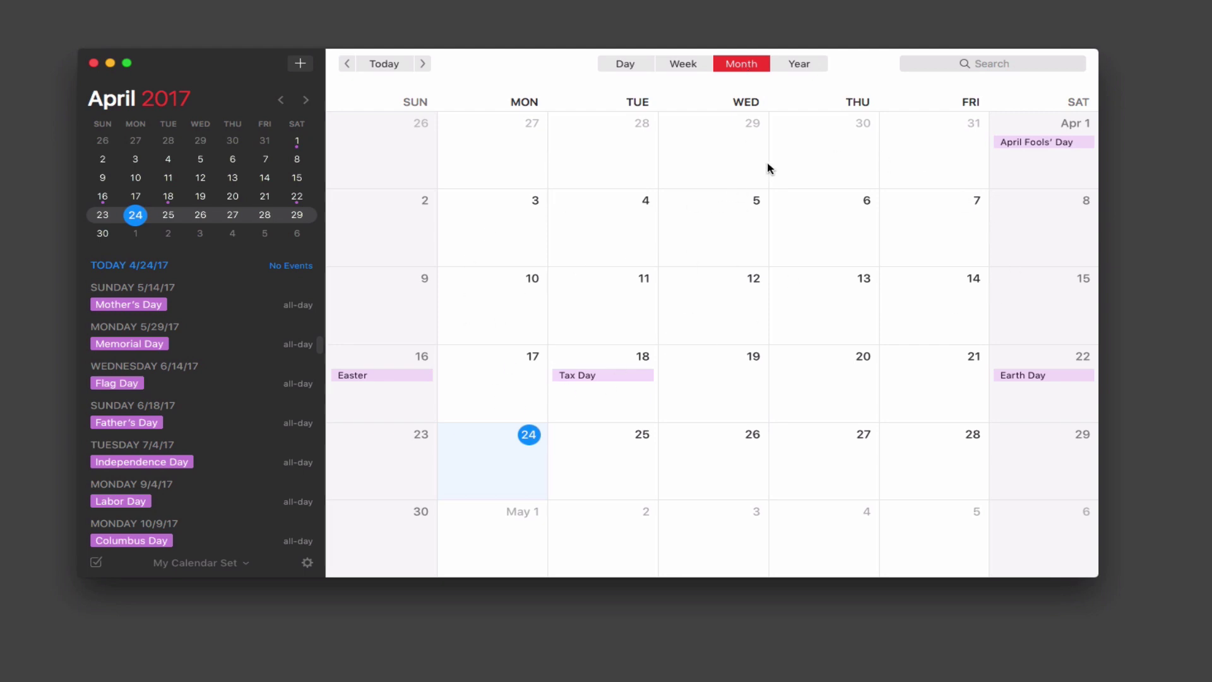
left_click(801, 66)
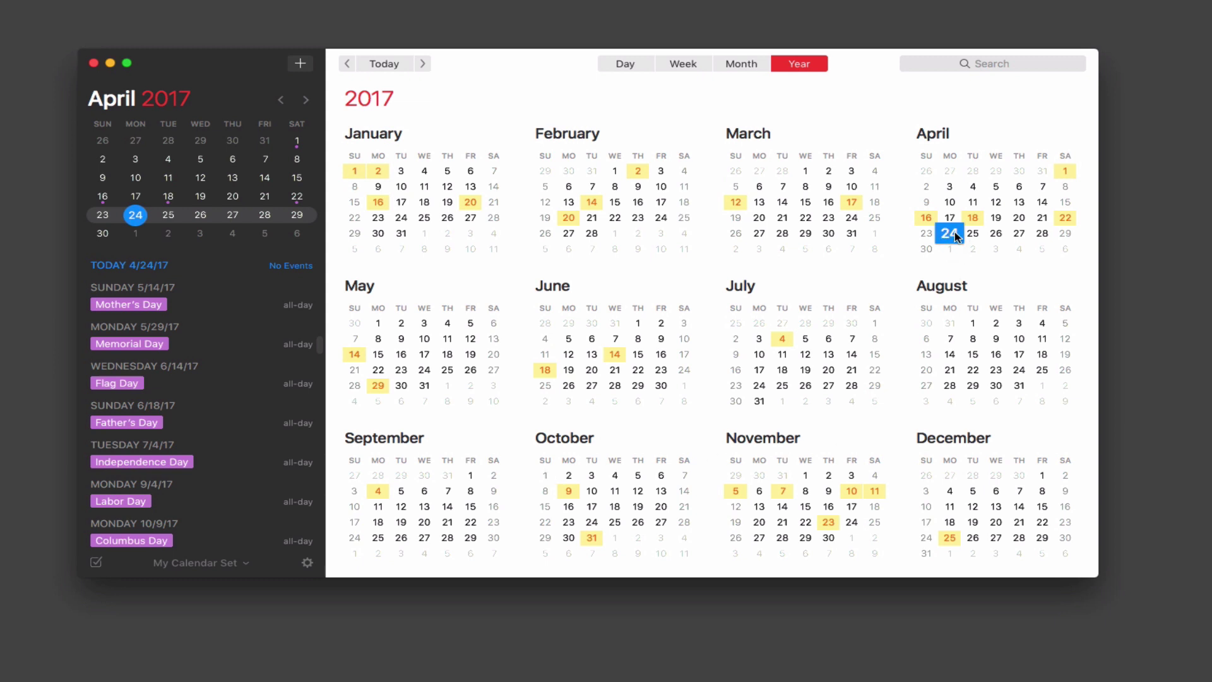
Preview the events on highlighted February and March dates in the year overview, and return to the month view
mouse_move(734, 200)
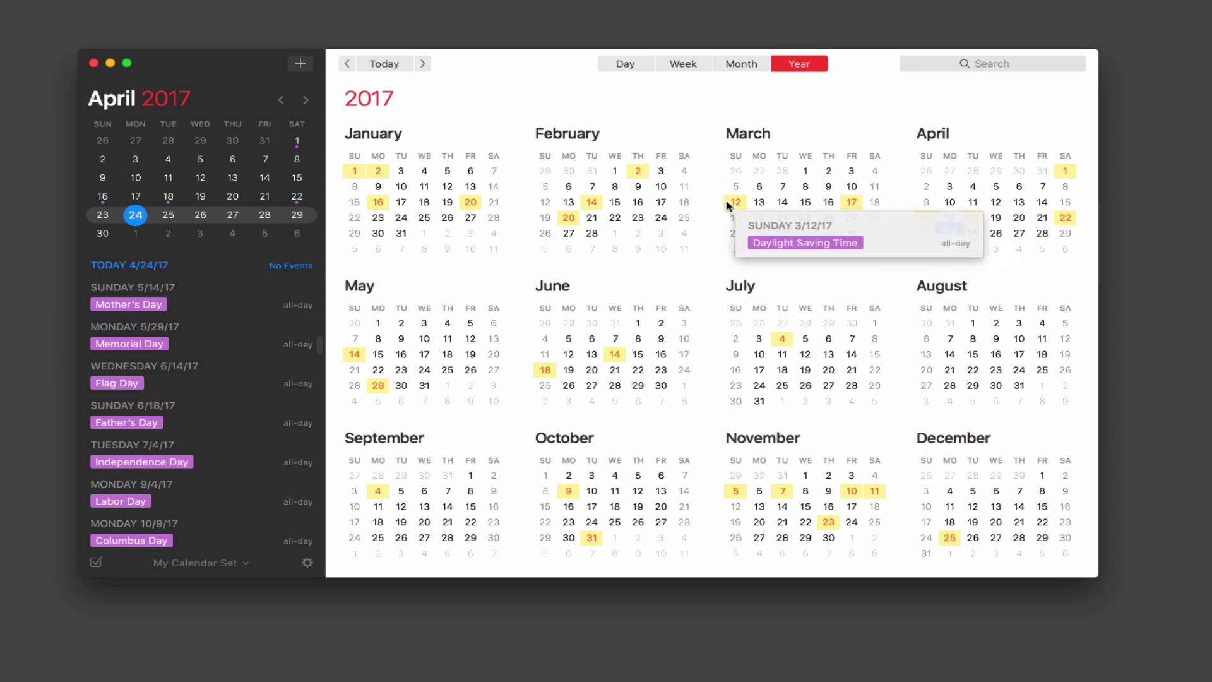
mouse_move(849, 205)
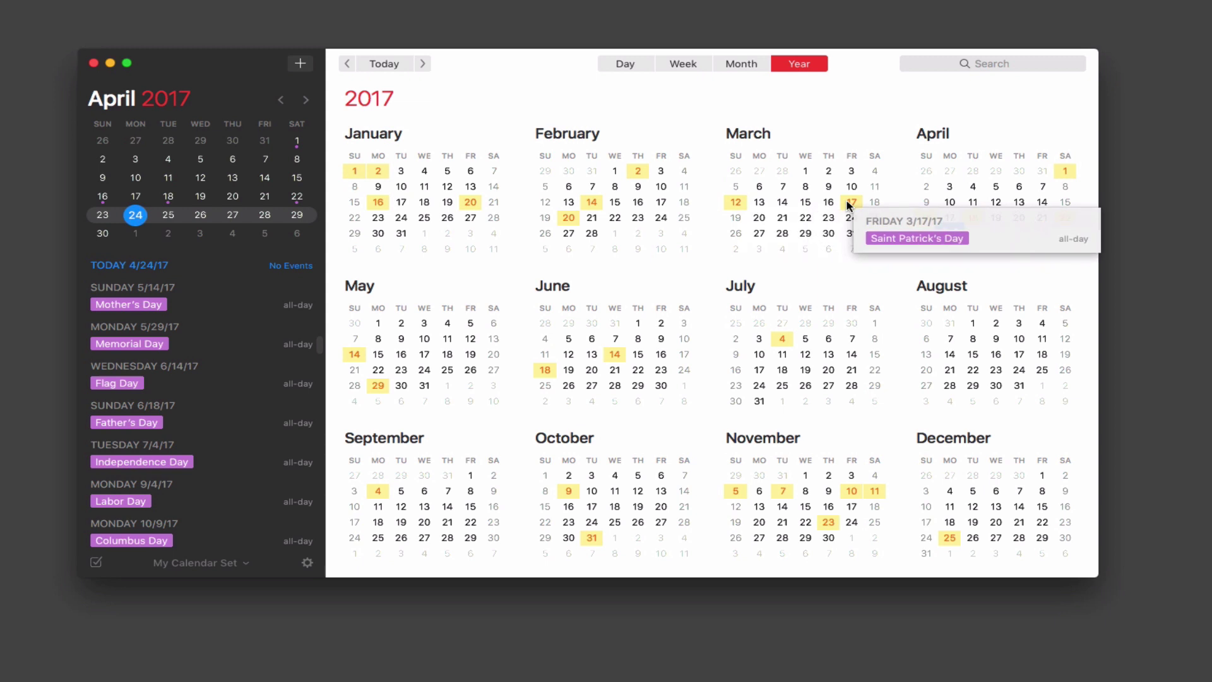
mouse_move(590, 203)
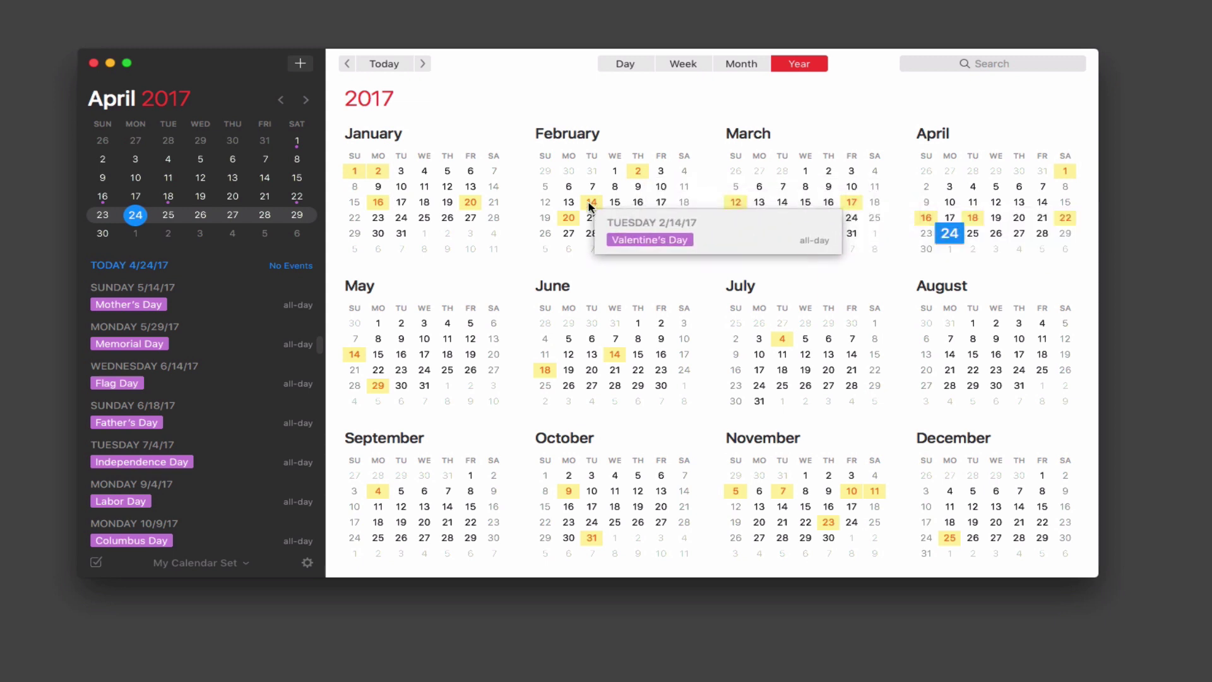
mouse_move(563, 221)
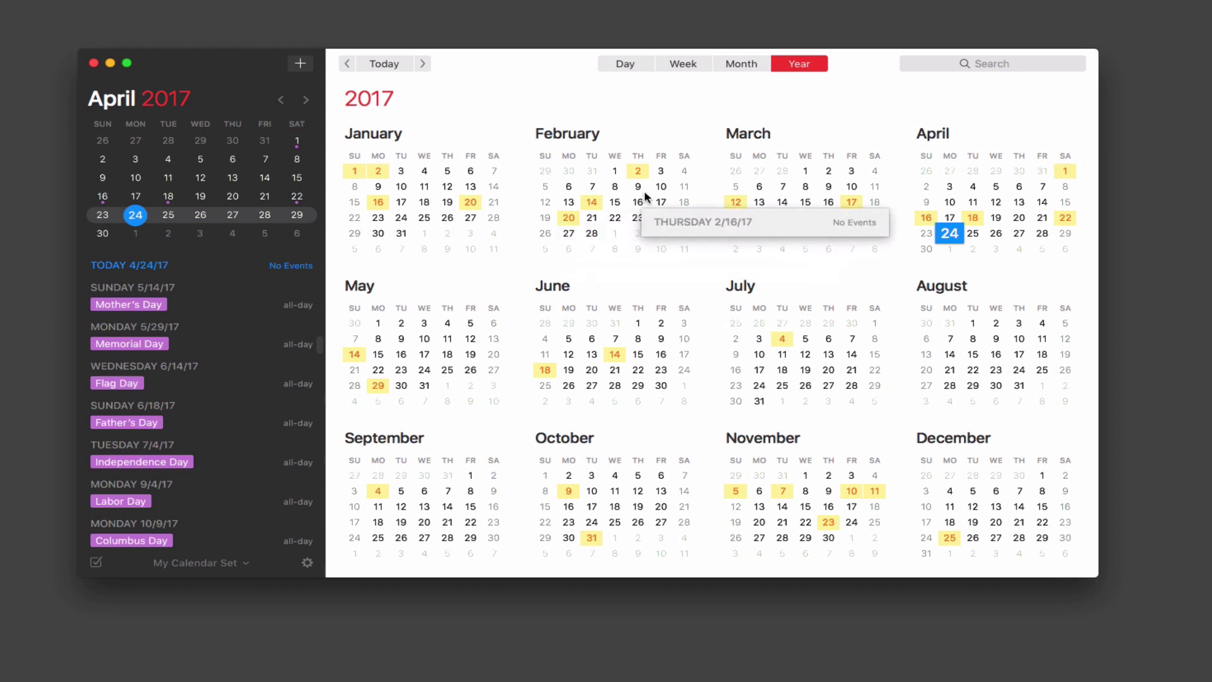
mouse_move(639, 174)
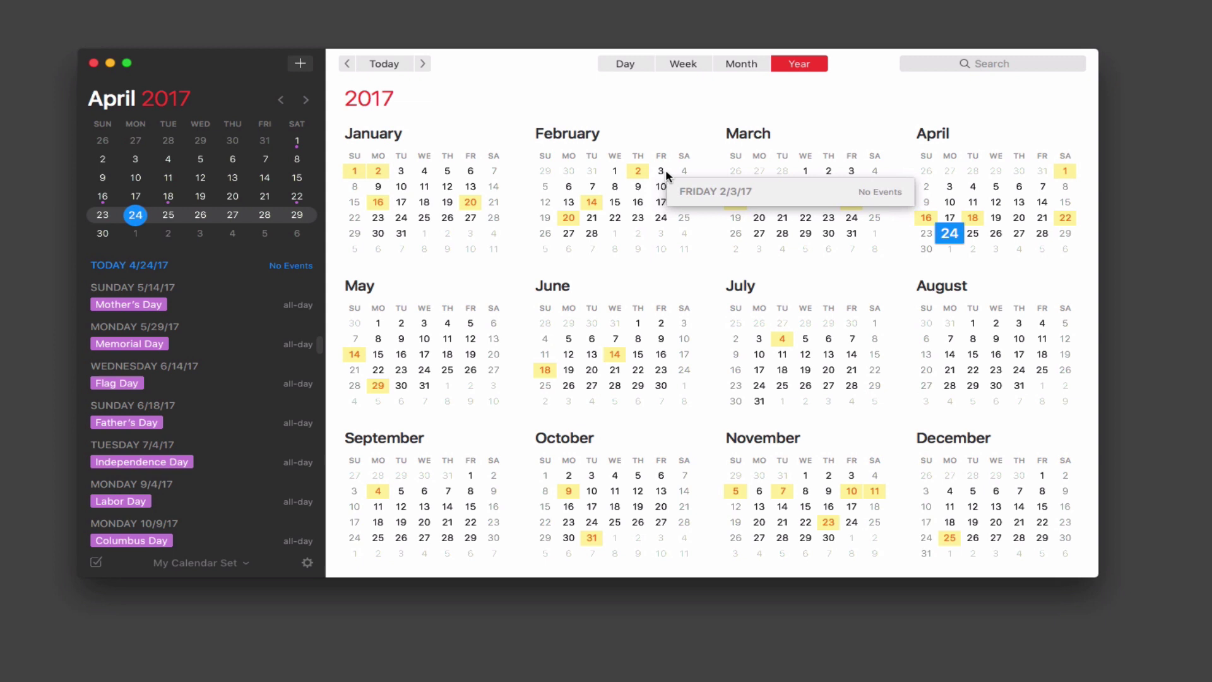
mouse_move(637, 352)
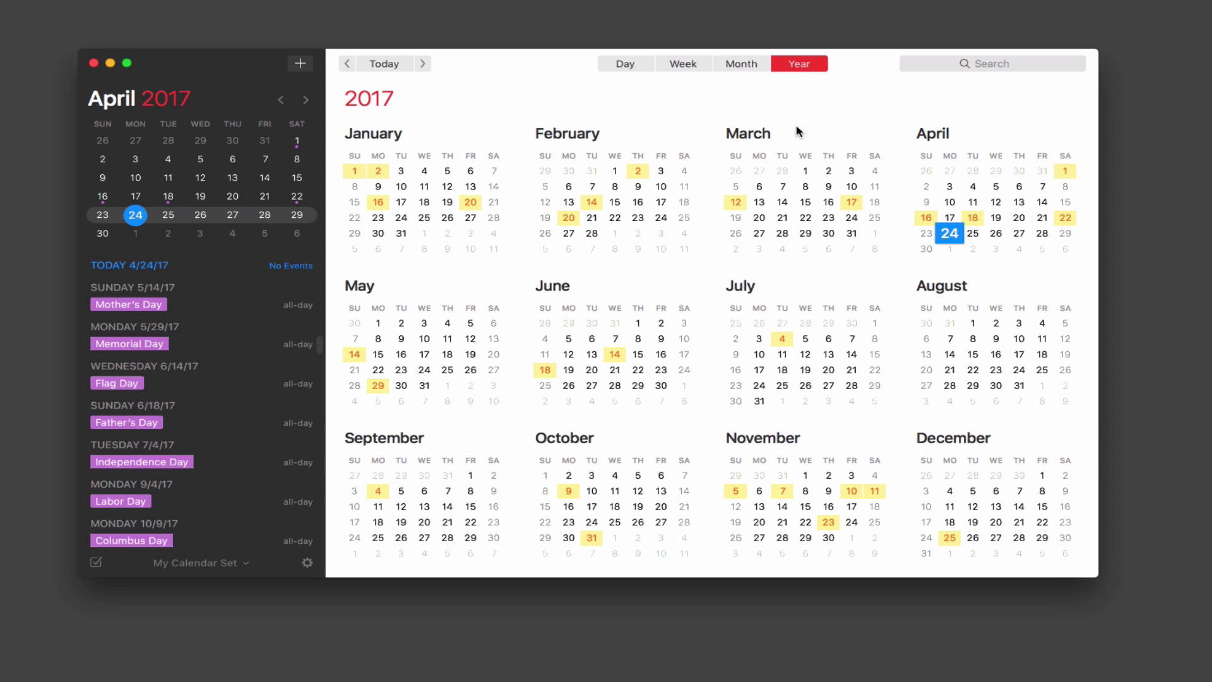
left_click(740, 64)
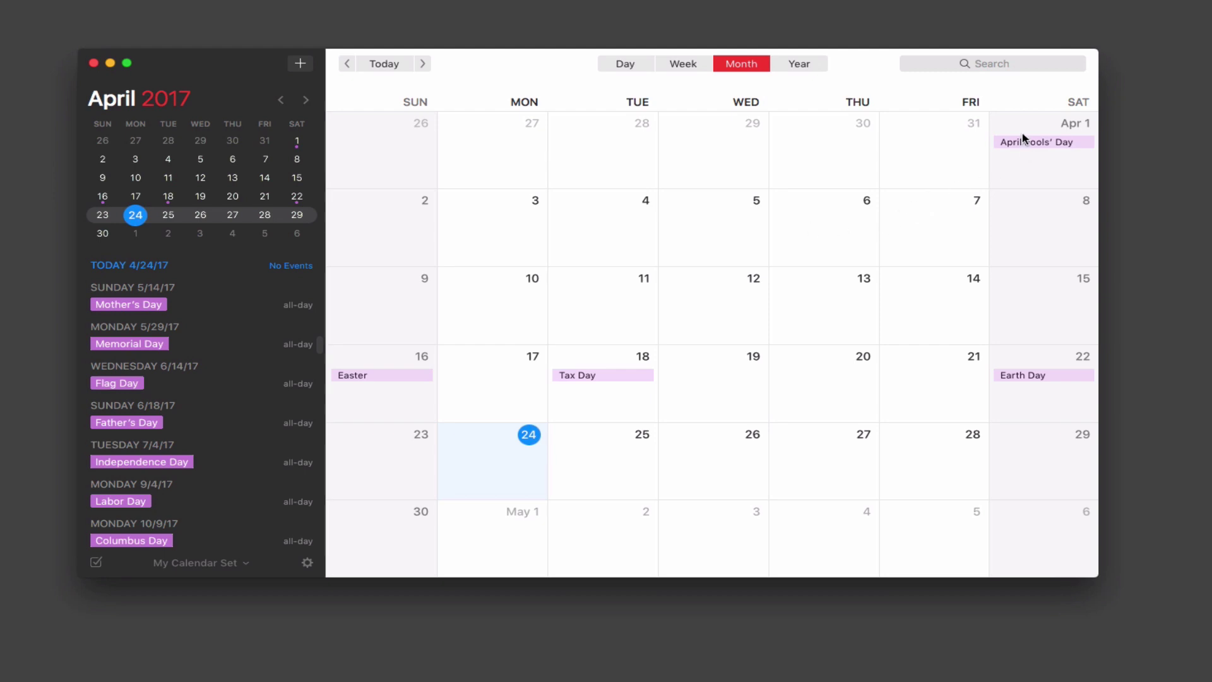
Search the events for "april", look through past and upcoming matches, and clear the search
left_click(982, 64)
type("april")
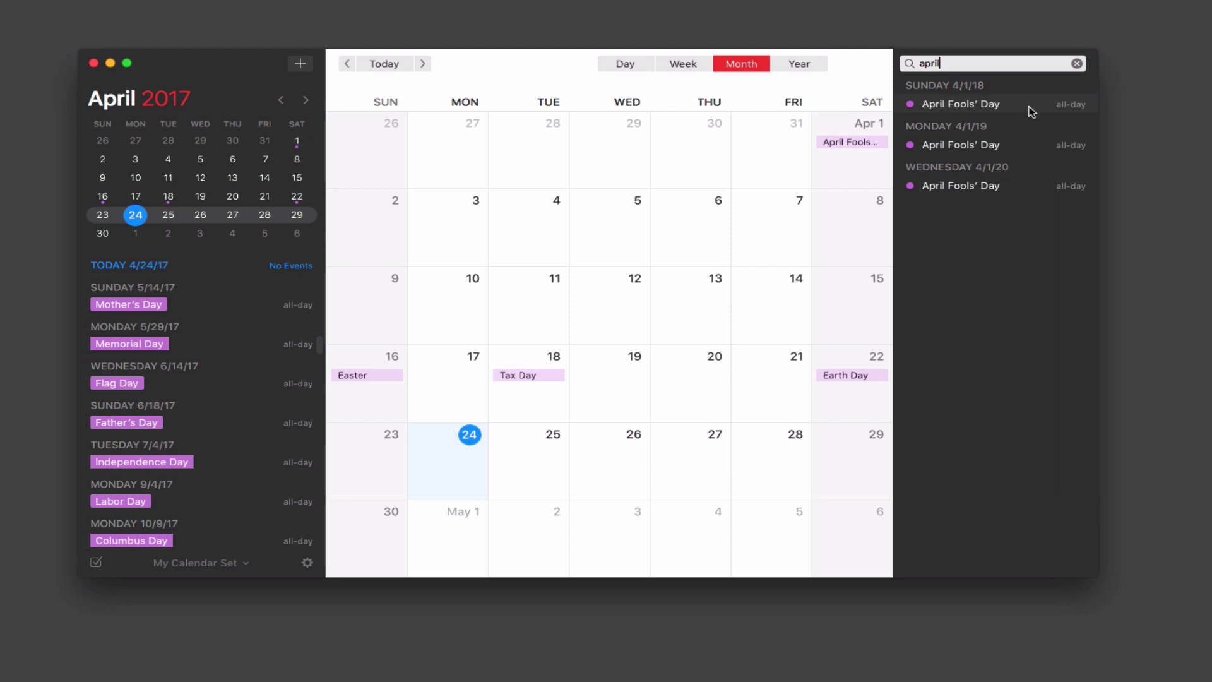
scroll(998, 158, "up", 3)
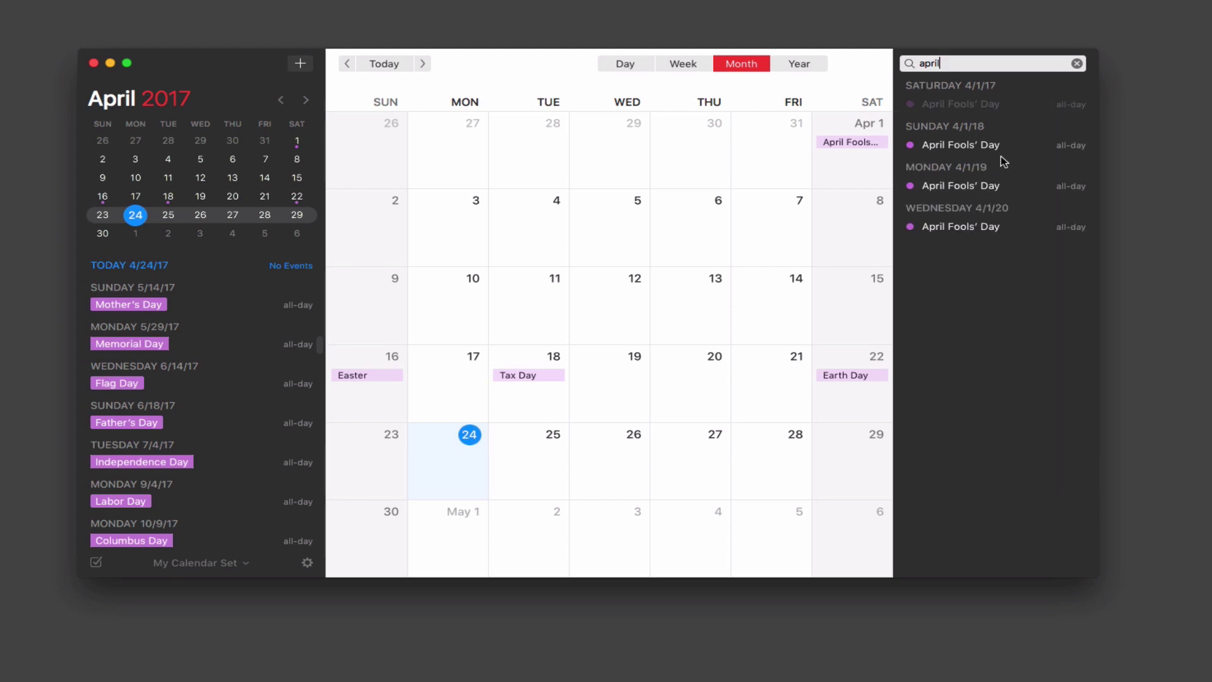
scroll(980, 133, "up", 2)
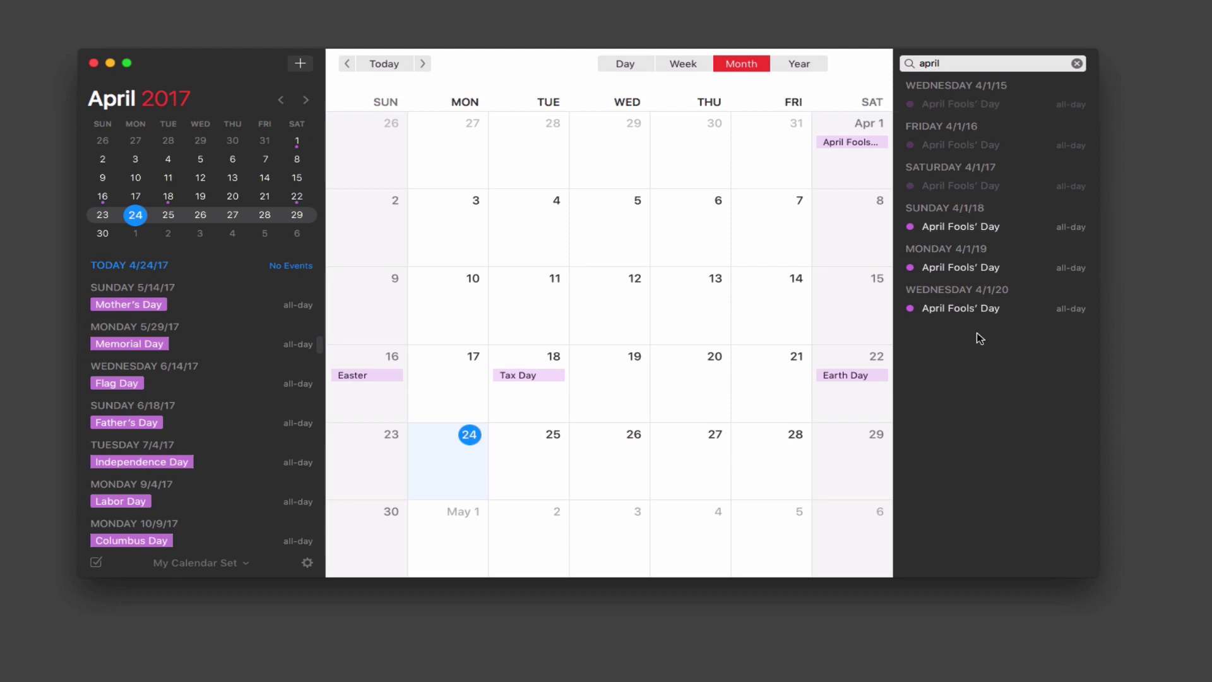
left_click(1078, 64)
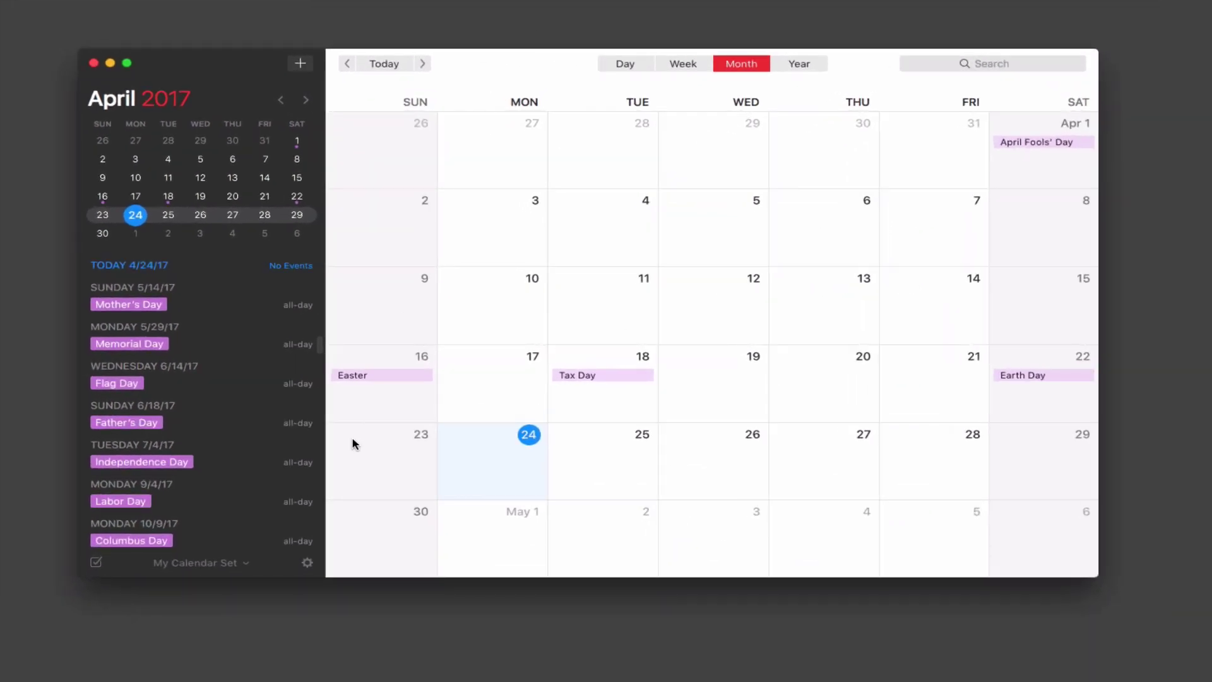
Open the preferences, move their window fully into view, and show the account settings
left_click(307, 562)
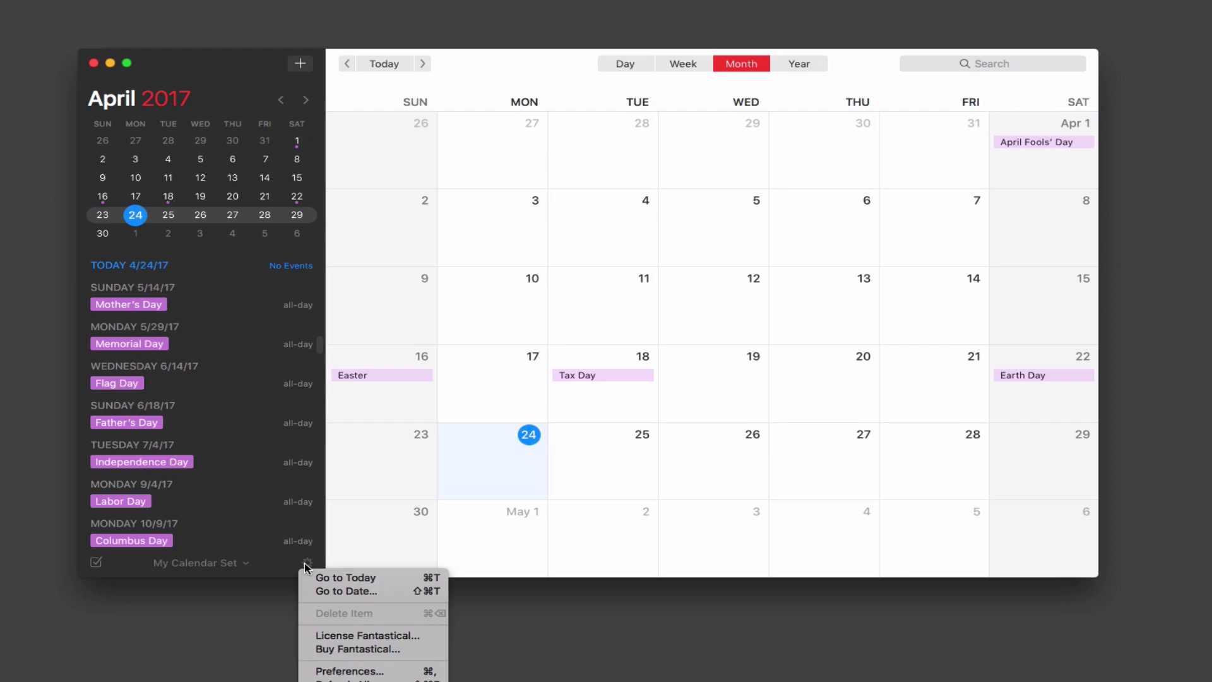
left_click(350, 671)
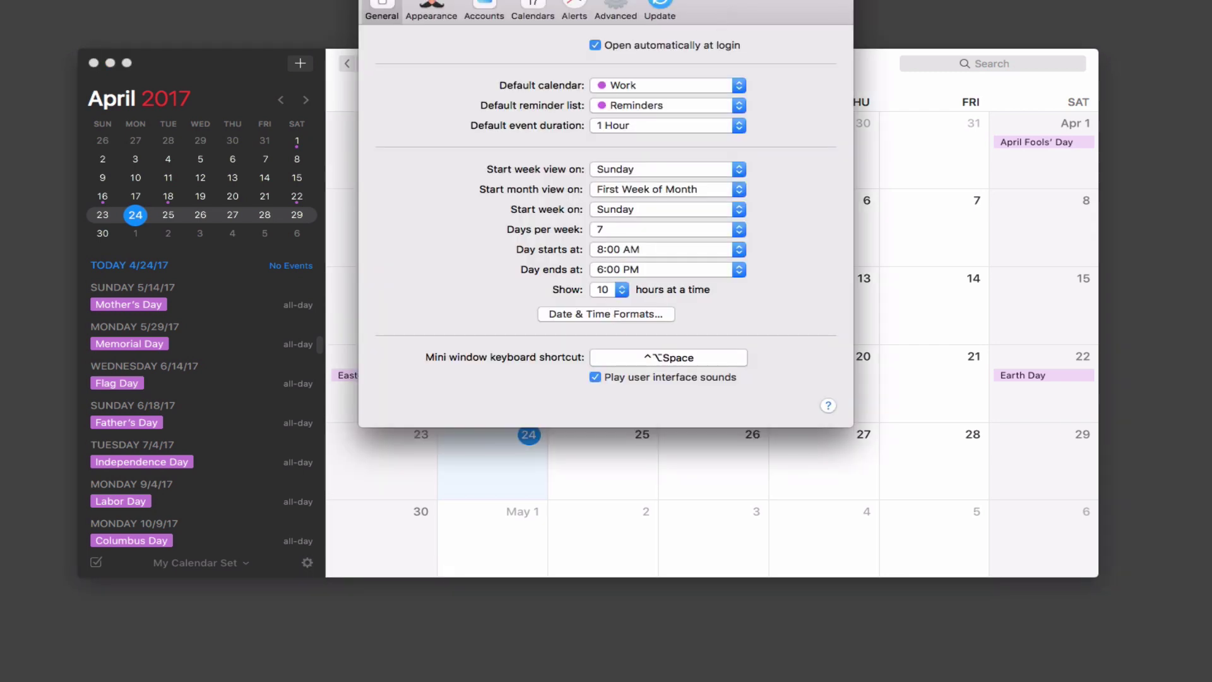
left_click_drag(721, 3, 775, 64)
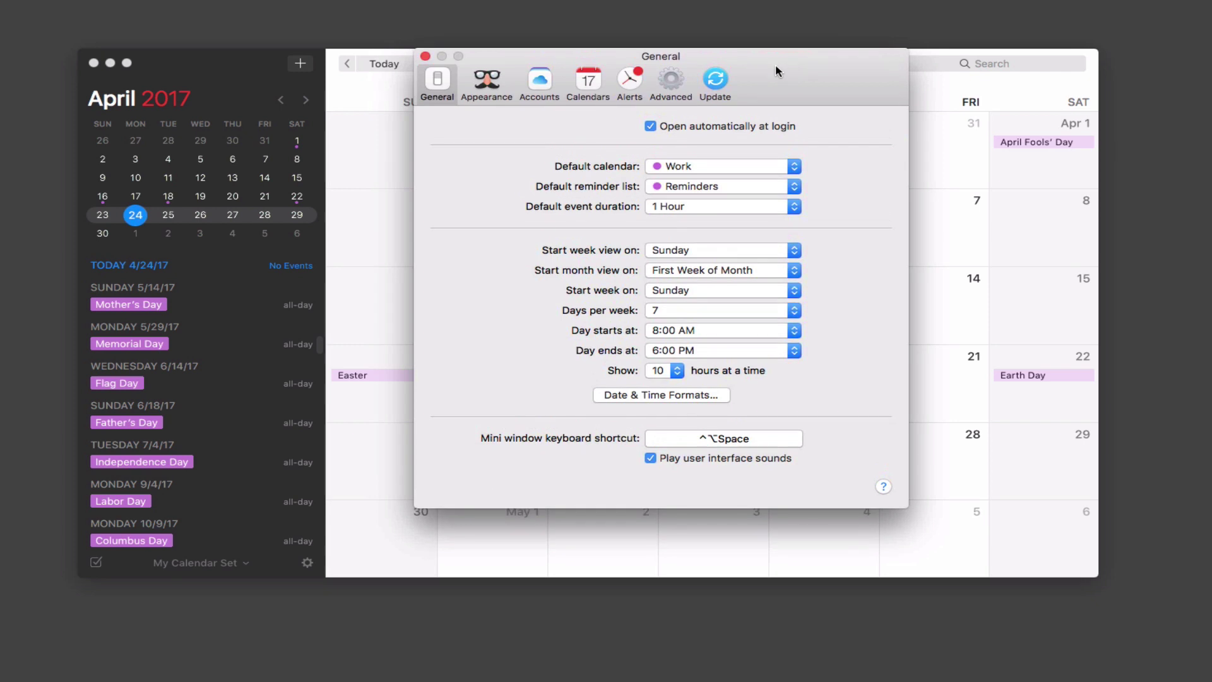
left_click(536, 88)
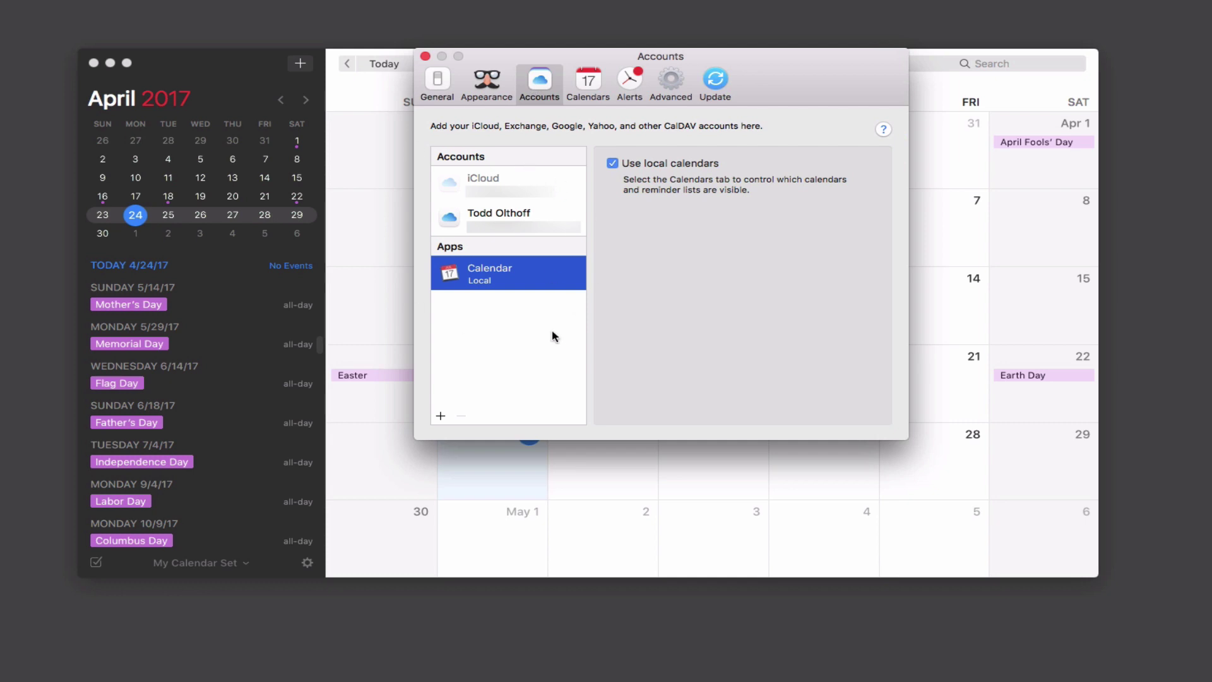
Start adding a new calendar account of type Google and continue to its sign-in page
left_click(440, 418)
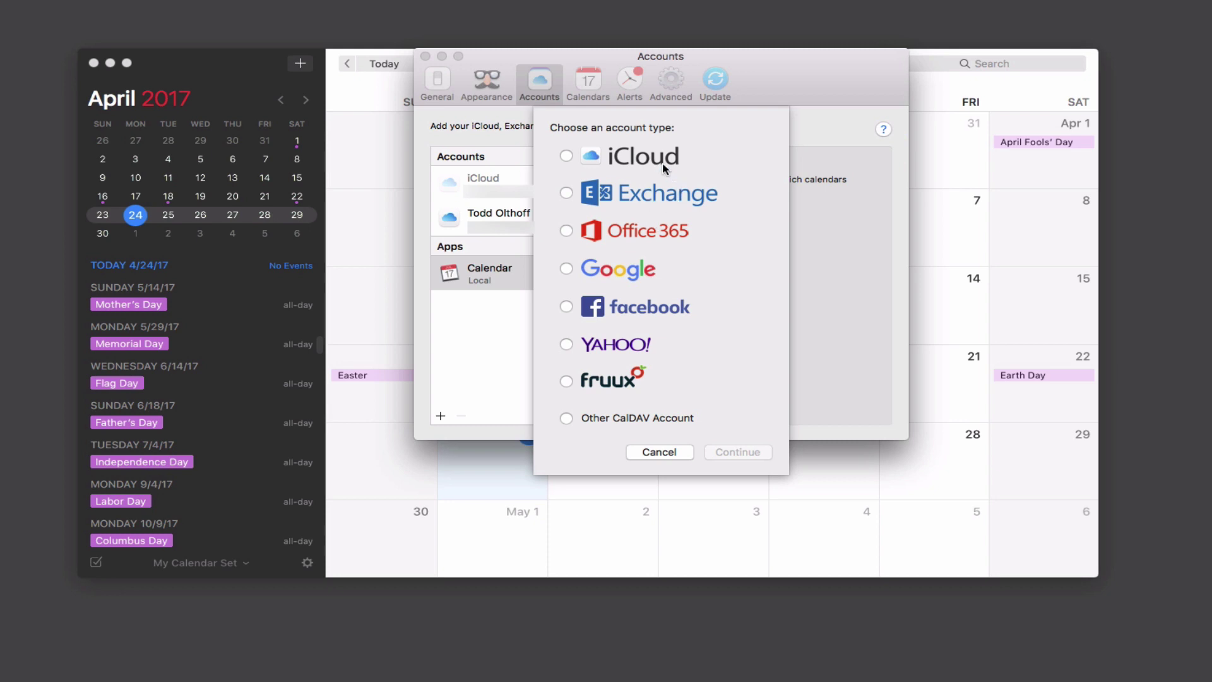
left_click(566, 270)
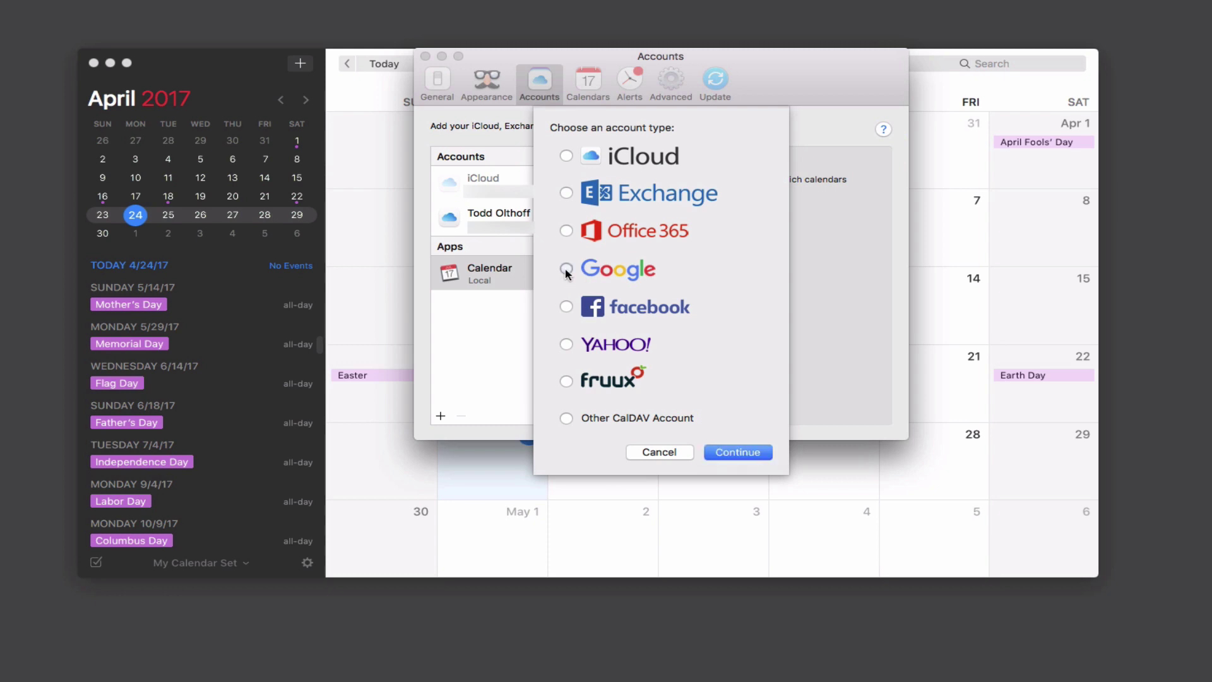
left_click(740, 456)
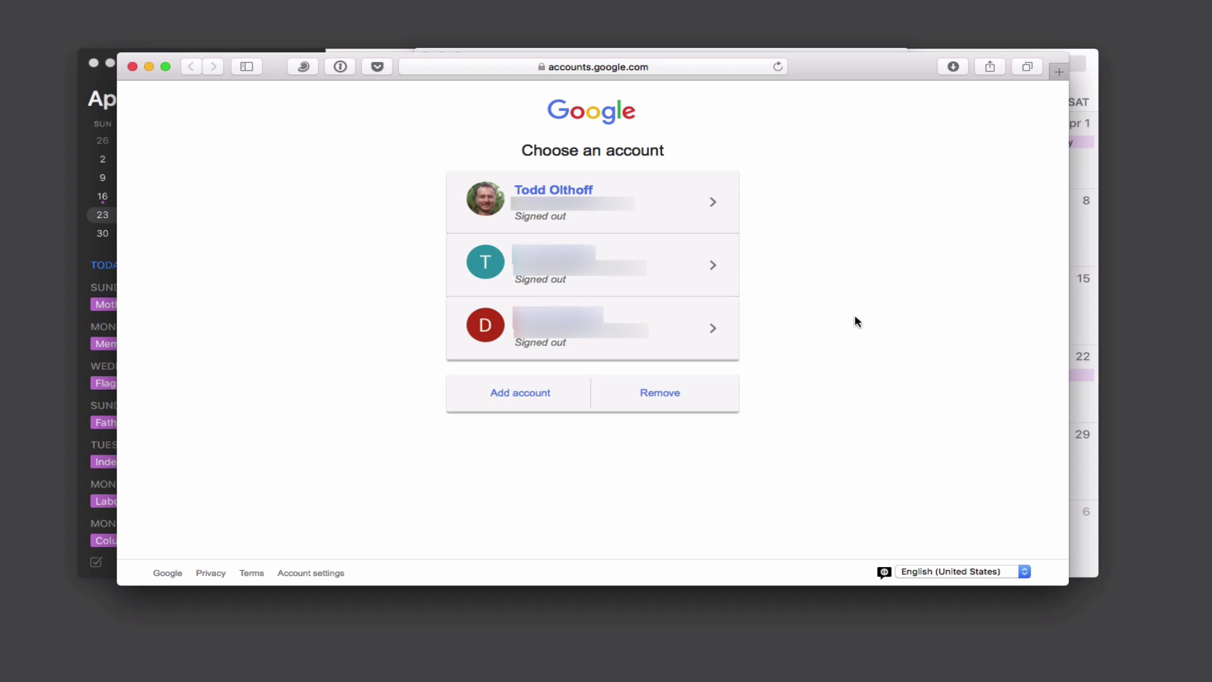
Sign in with another Google account, replacing the prefilled address with the saved Gmail address and using its filled-in account password
left_click(515, 405)
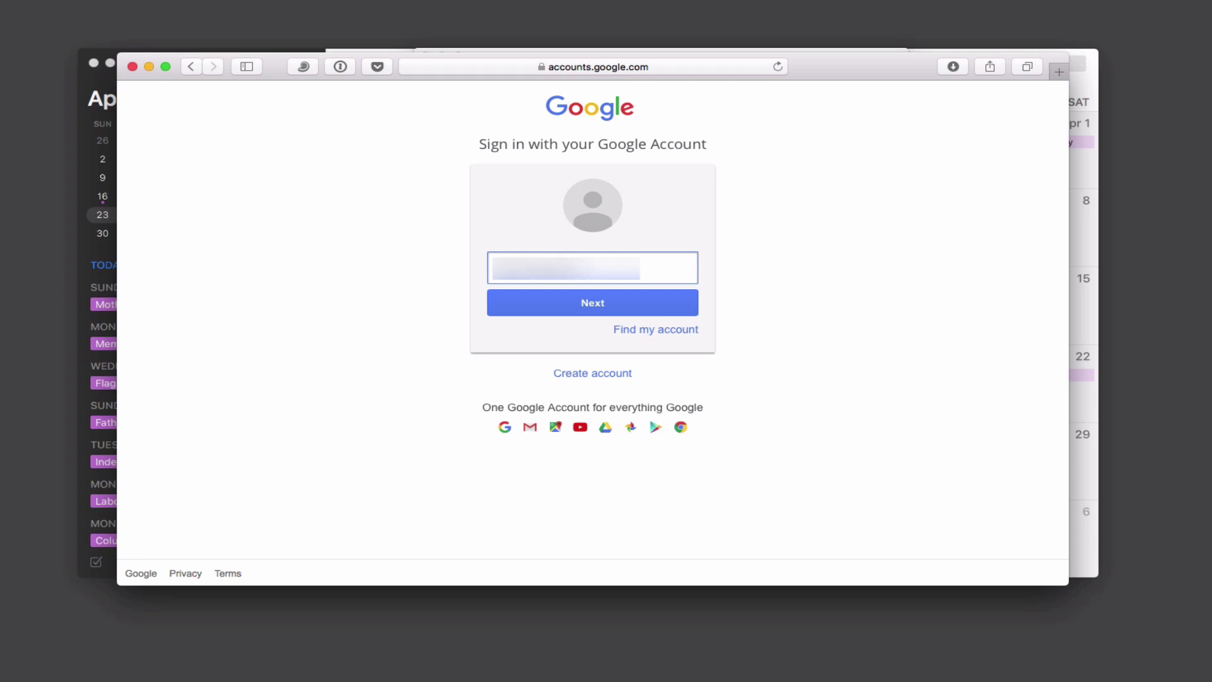
key("BackSpace")
key("BackSpace")
key("BackSpace")
key("BackSpace")
key("BackSpace")
key("BackSpace")
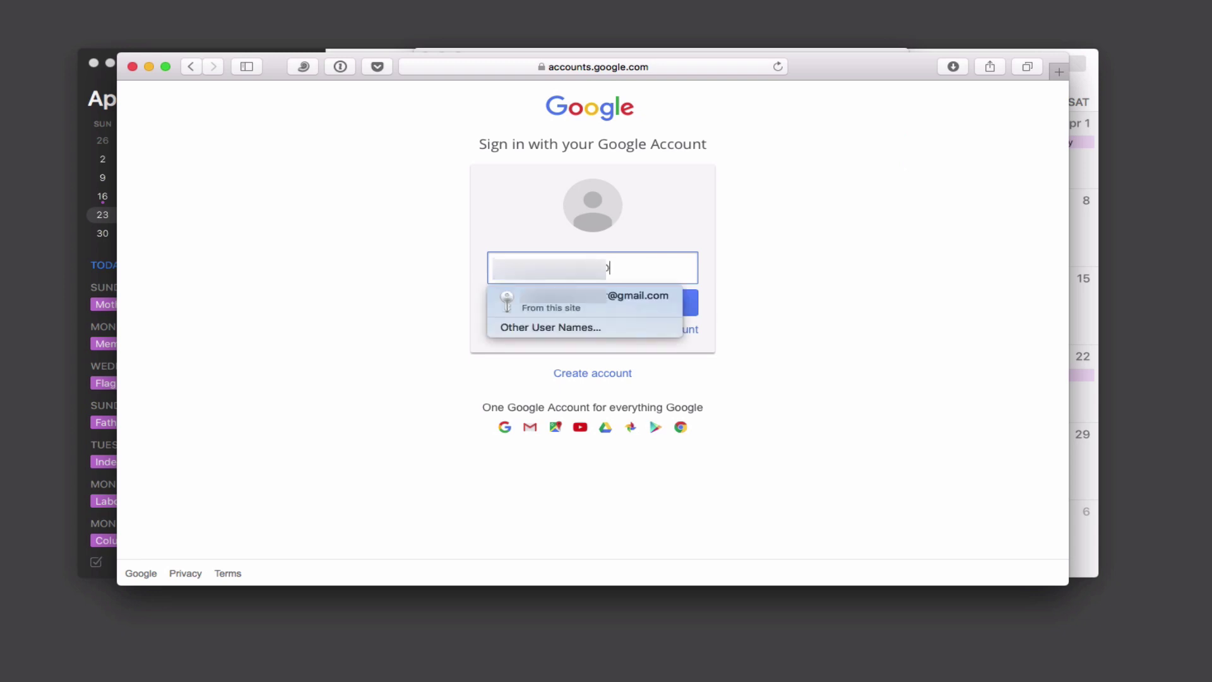
left_click(577, 313)
left_click(601, 305)
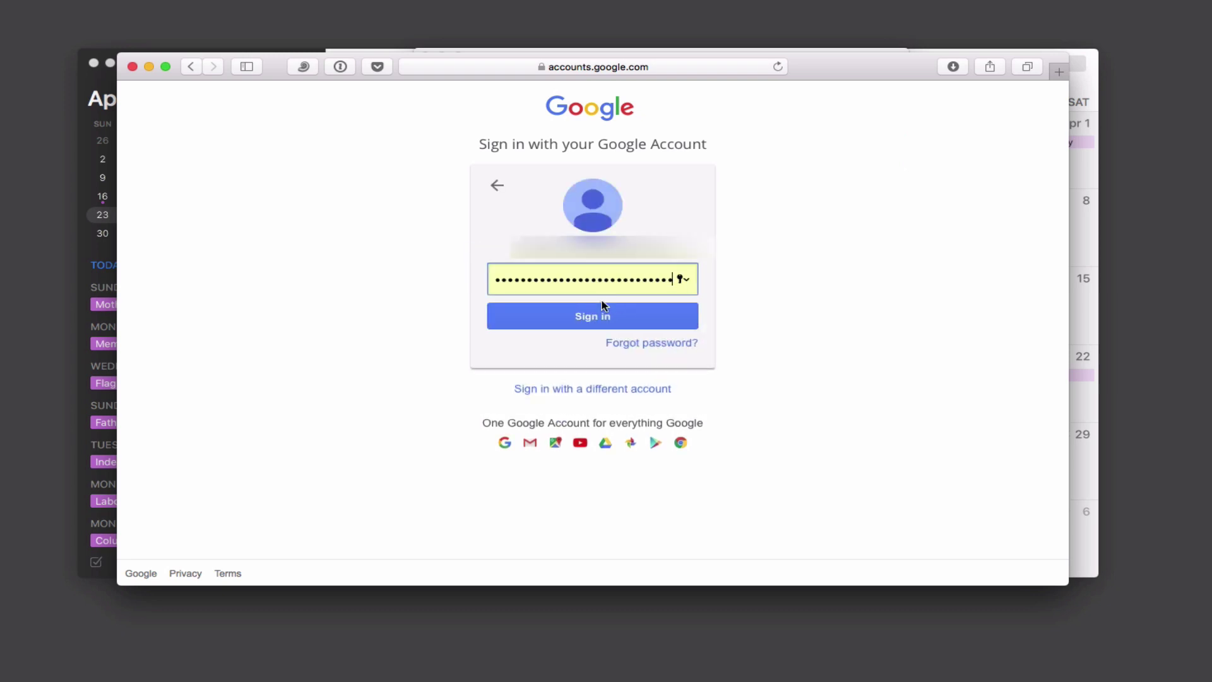
left_click(603, 318)
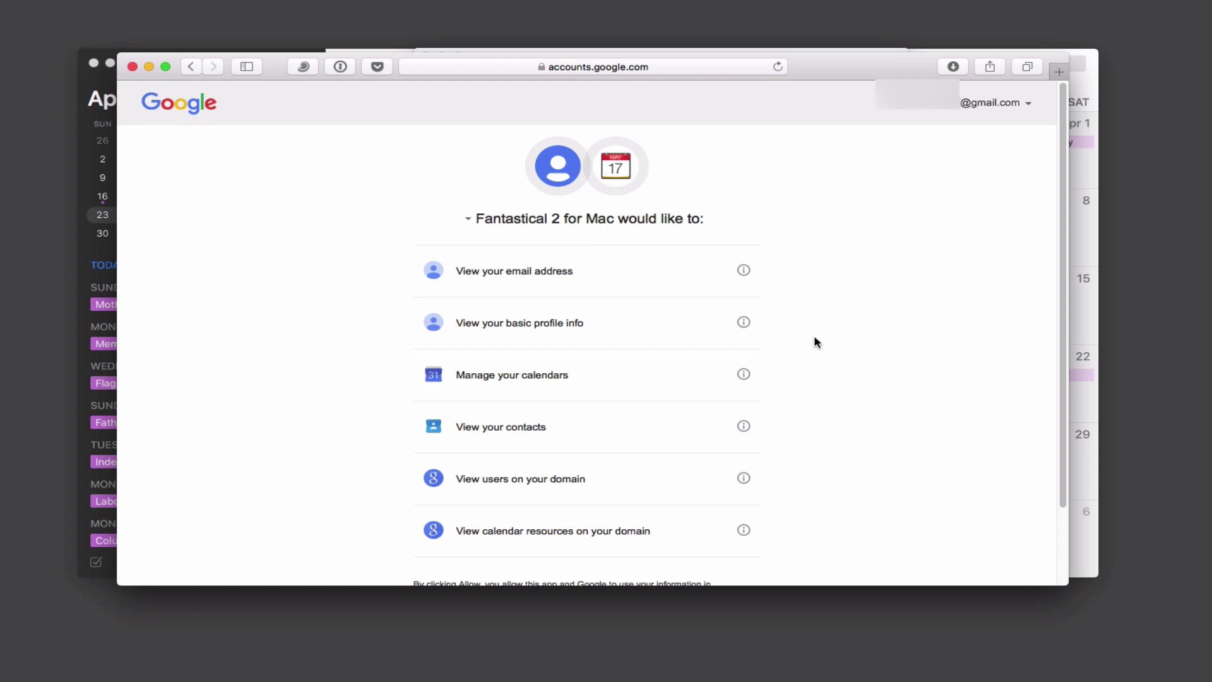
Allow the requested access to the Google account and close the browser window with the authorization page
scroll(856, 377, "down", 2)
scroll(854, 377, "down", 4)
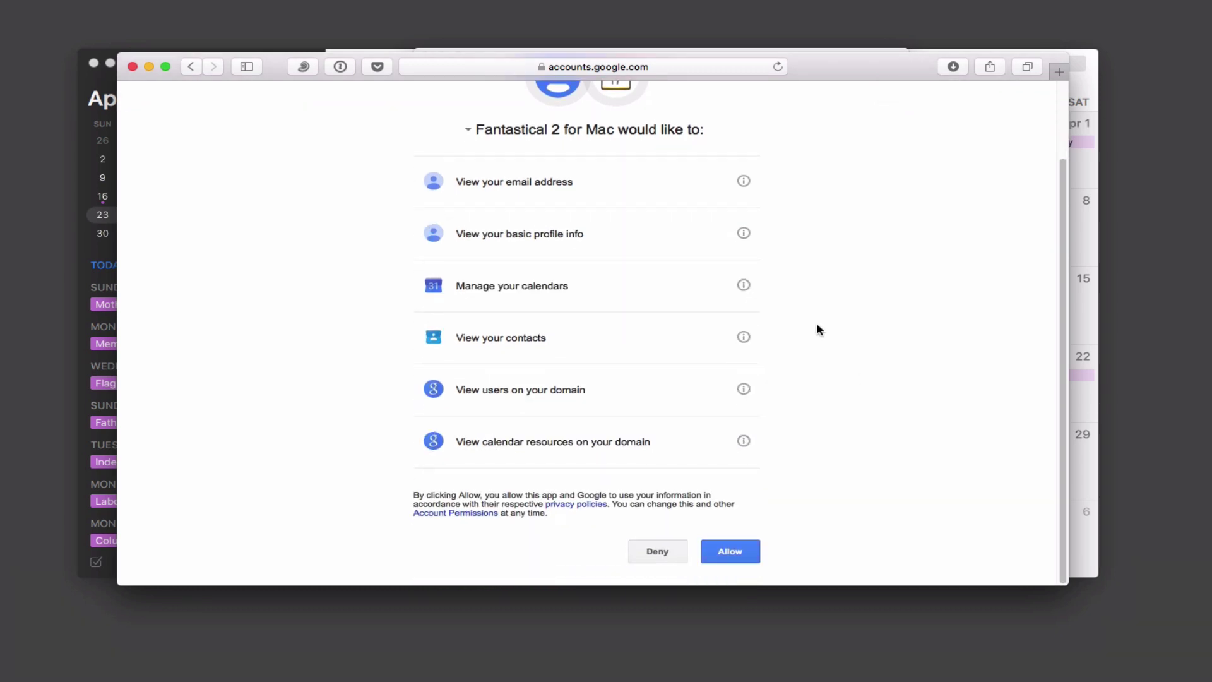
left_click(731, 554)
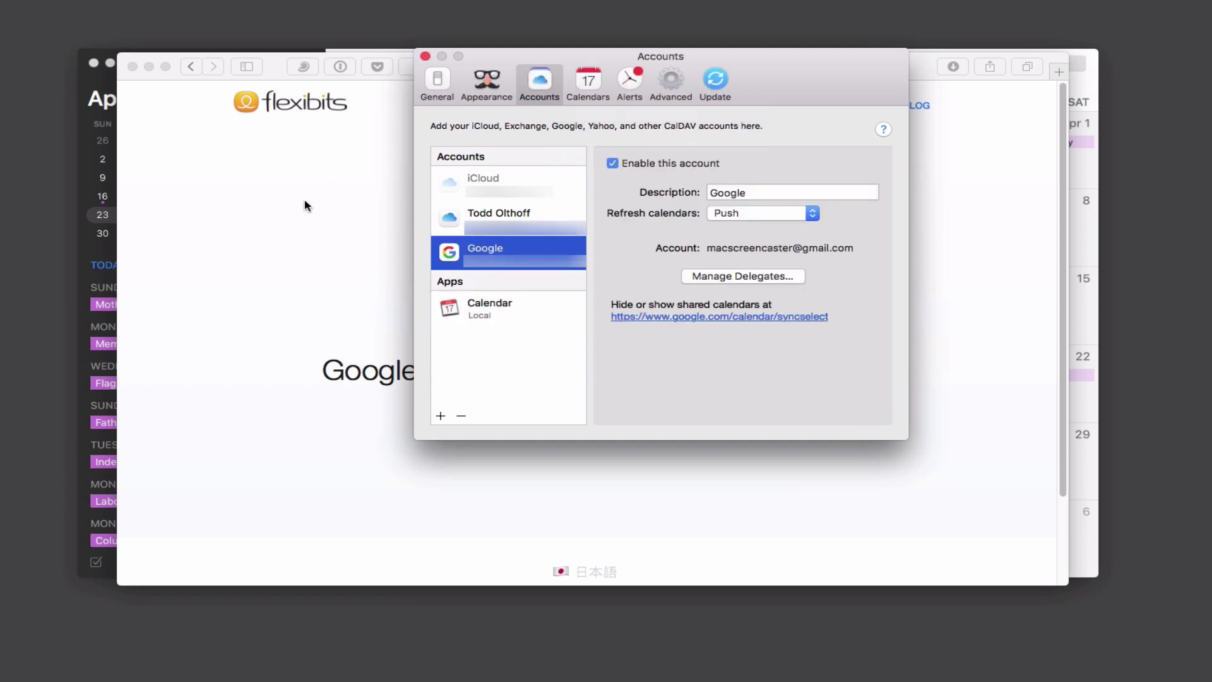
left_click(272, 62)
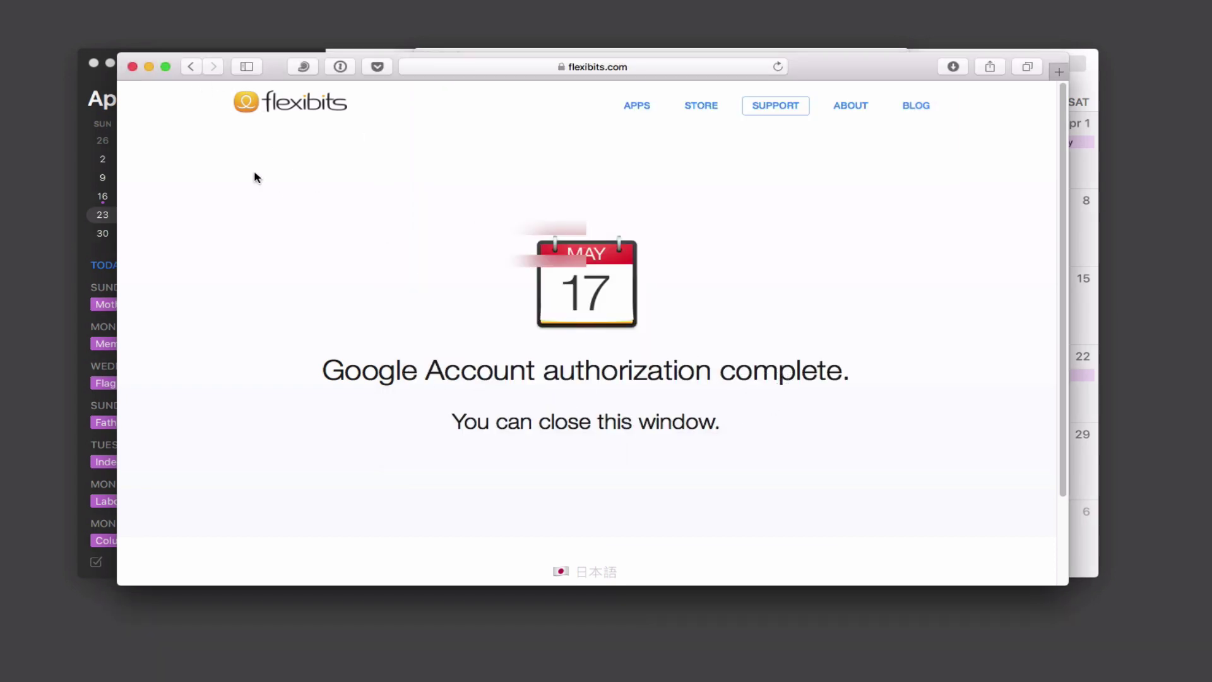
left_click(133, 67)
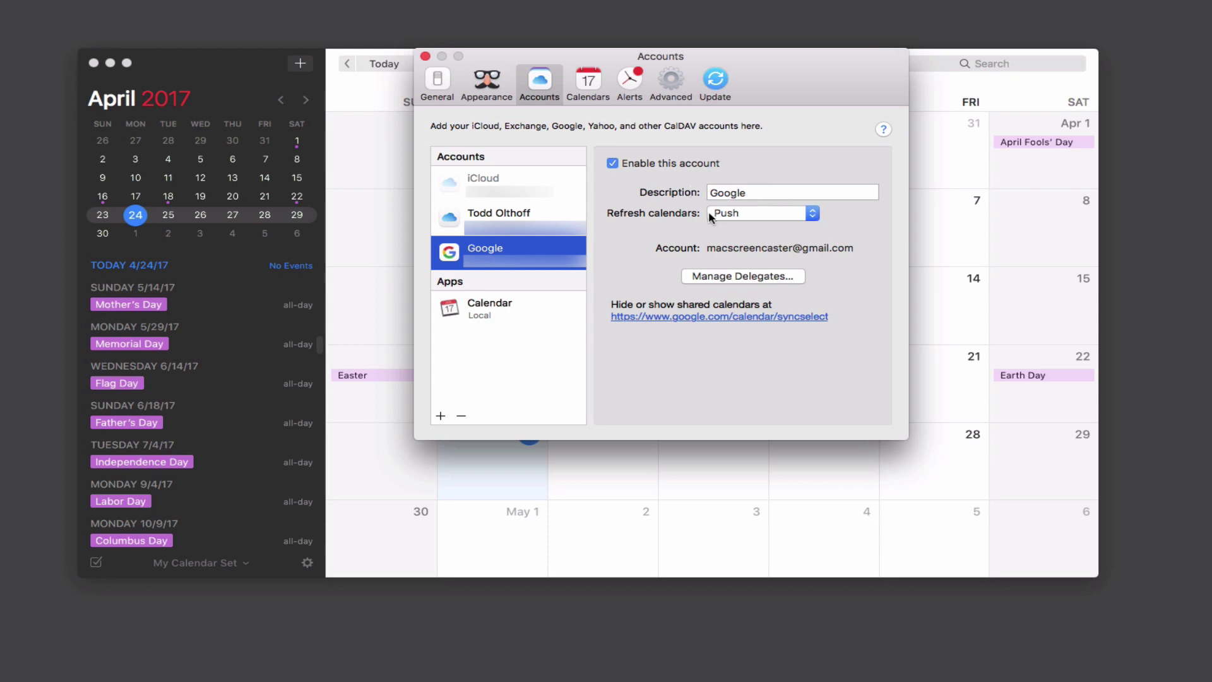
Look at the refresh interval choices and the delegate calendars available for the Google account
left_click(815, 218)
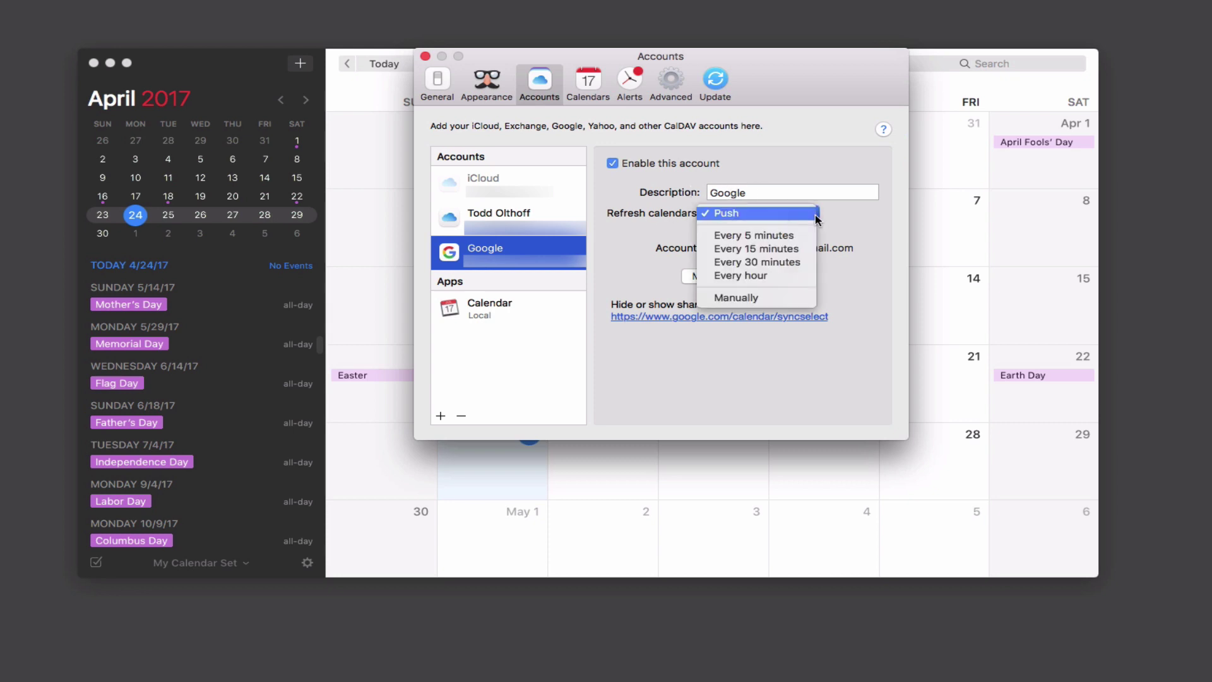
left_click(864, 217)
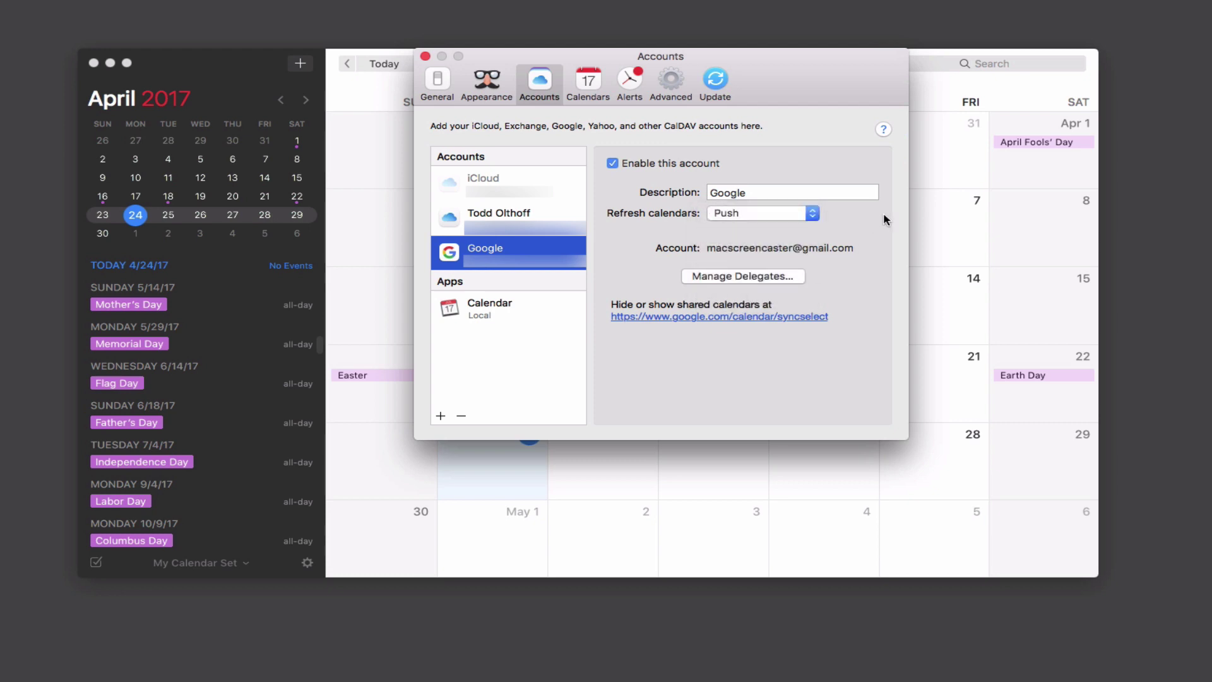
left_click(743, 278)
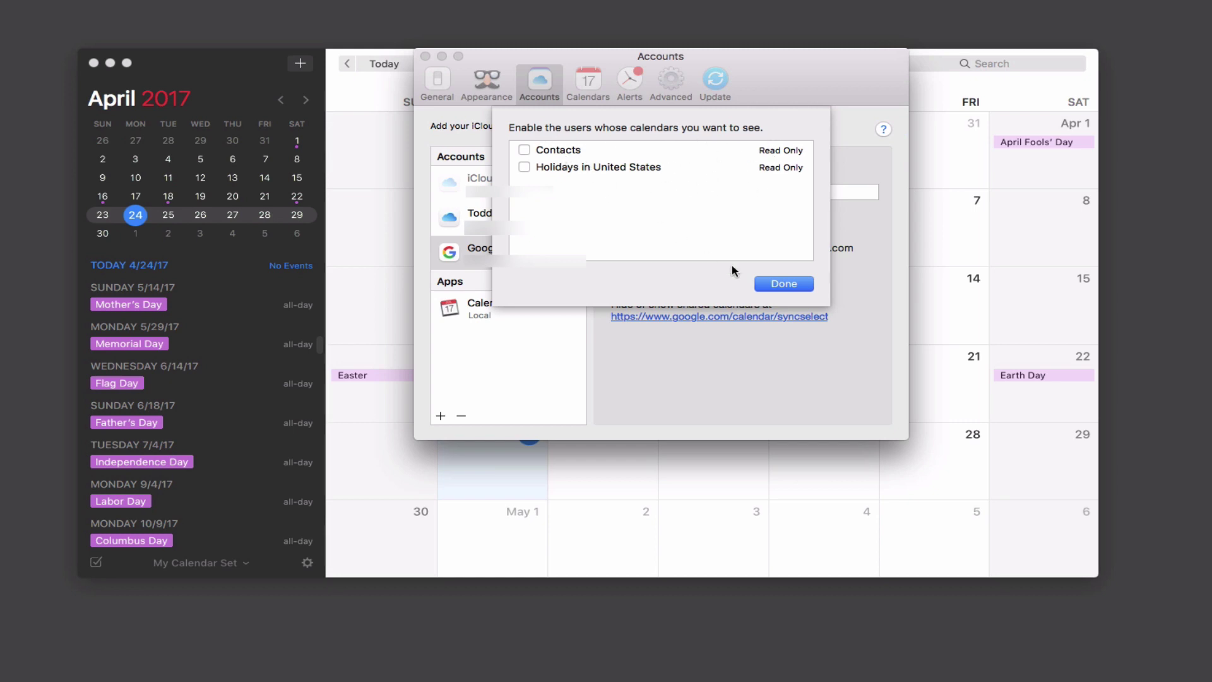
left_click(776, 286)
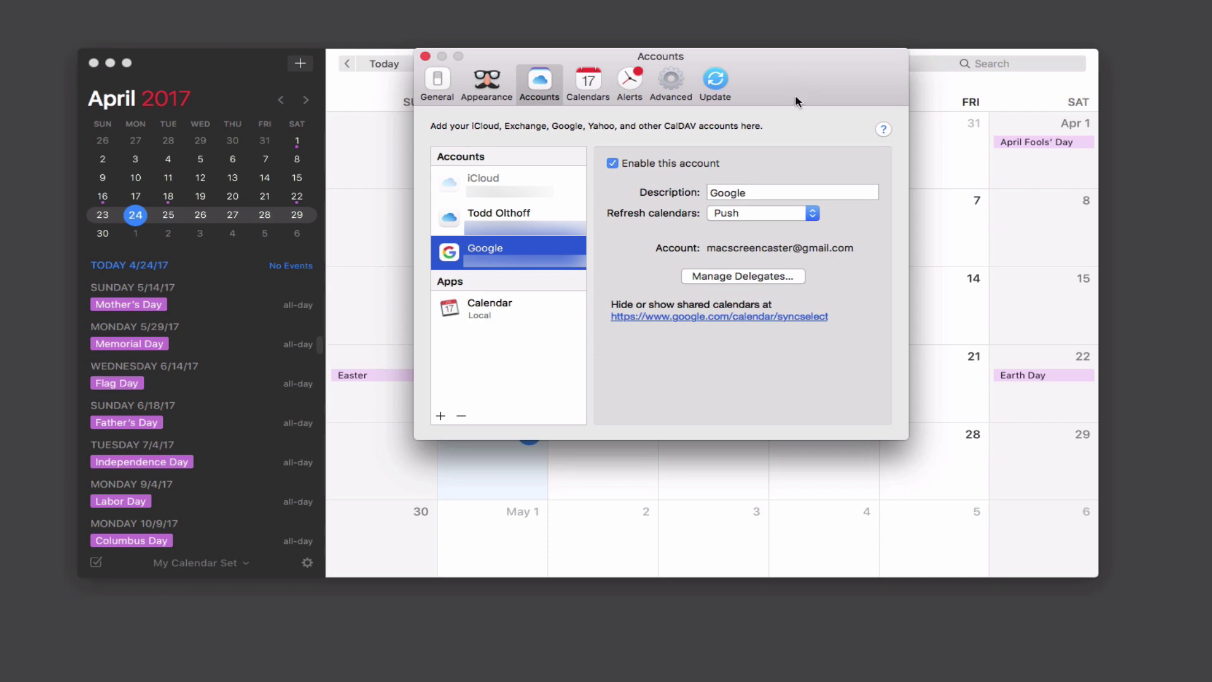
Create a new calendar set named Work in the calendar preferences
left_click(589, 88)
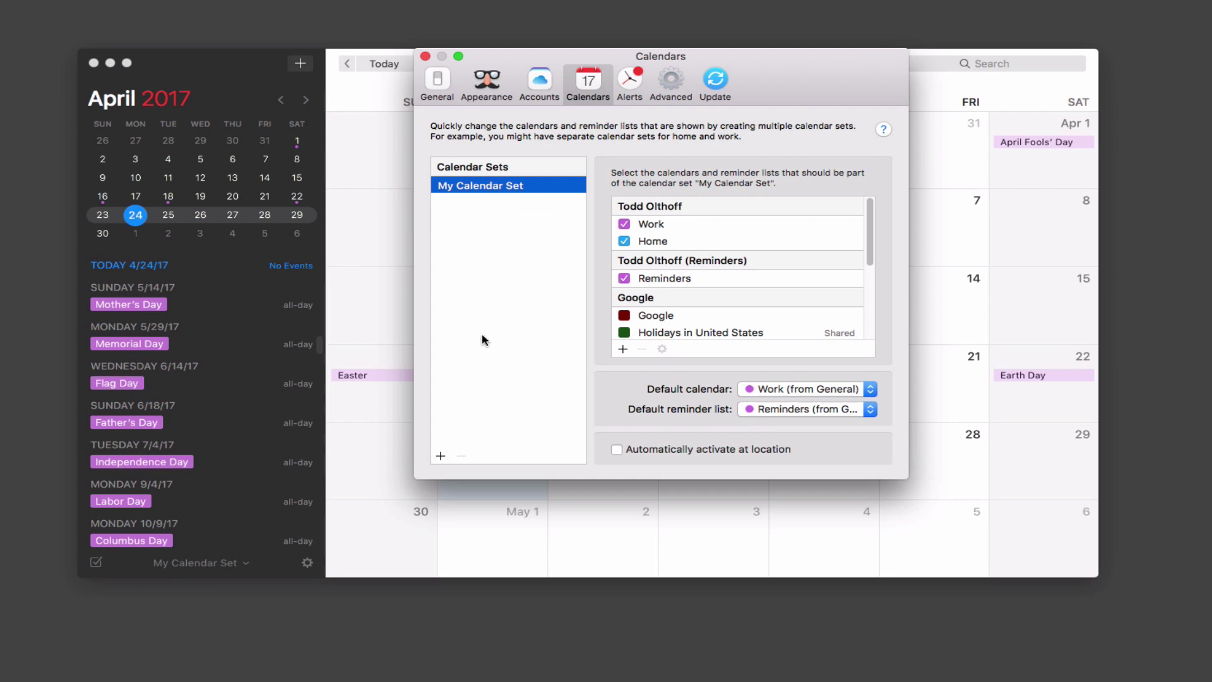
left_click(441, 456)
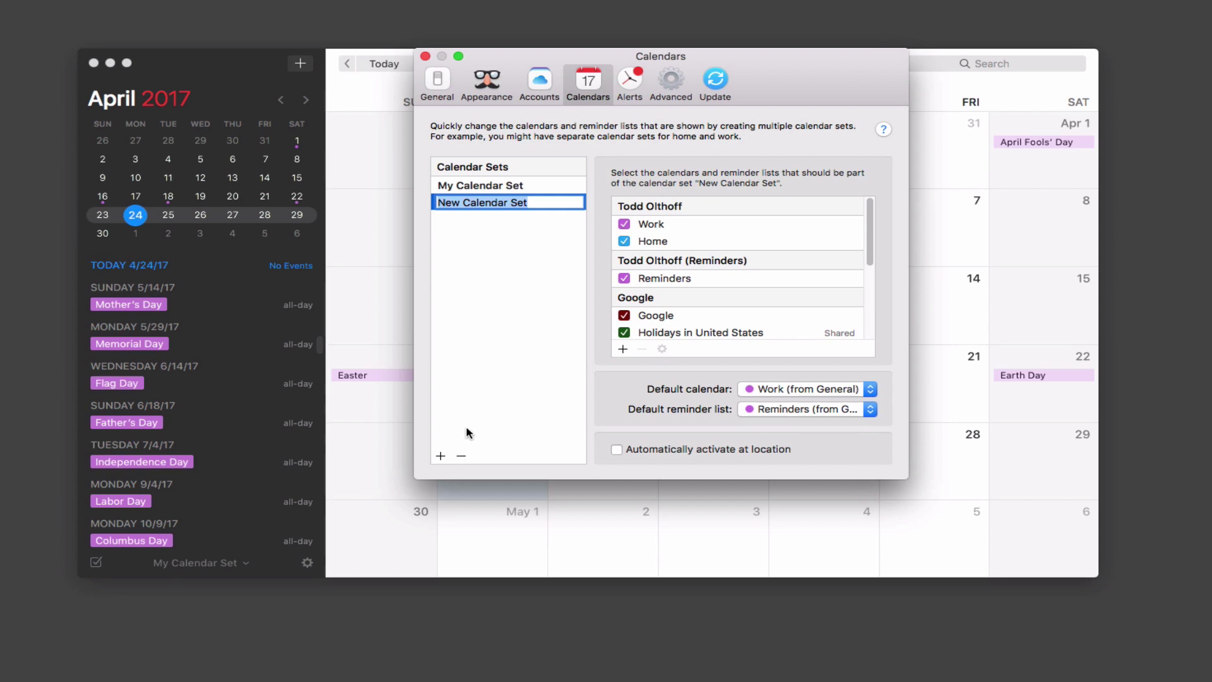
type("Work")
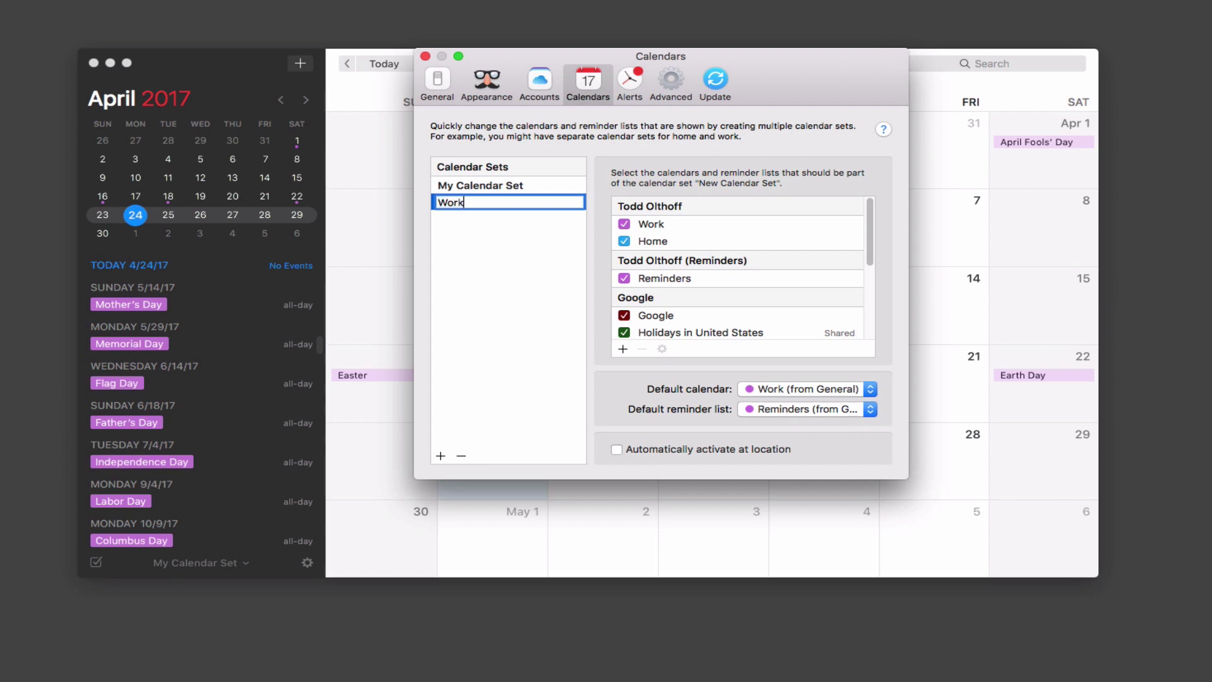
key("Return")
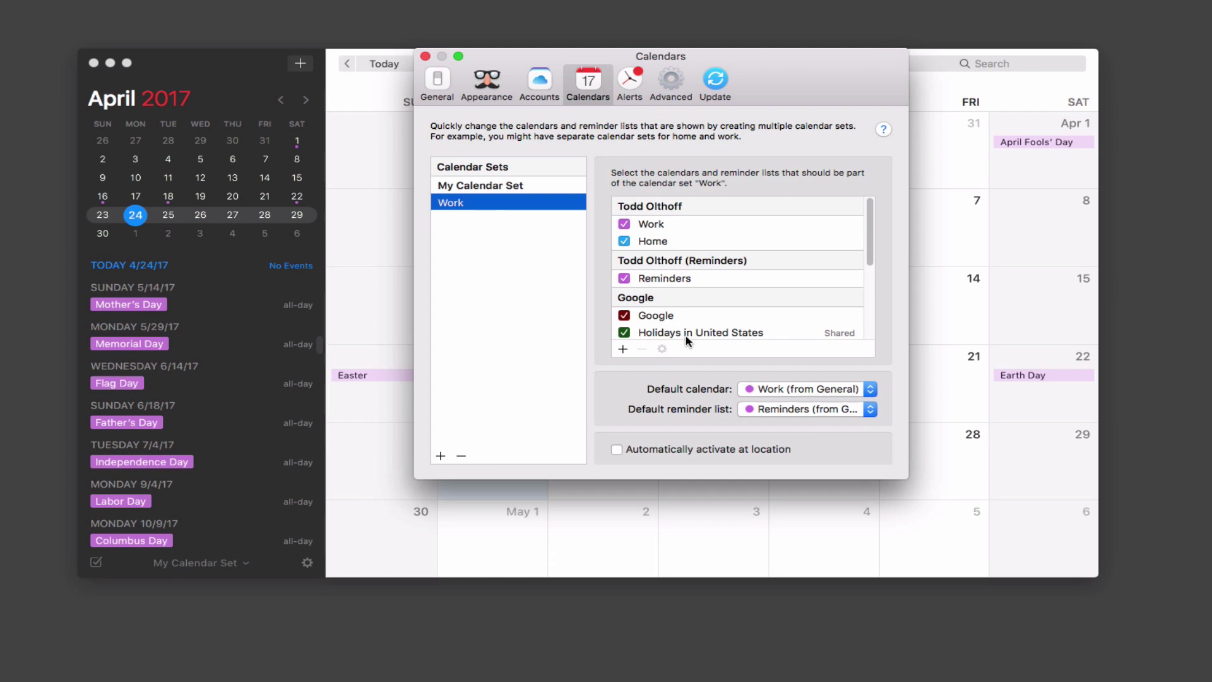
Exclude the Home, Google Contacts, US Holidays, Banktivity, Anniversaries and Birthdays lists from the Work calendar set
left_click(624, 240)
scroll(737, 287, "down", 2)
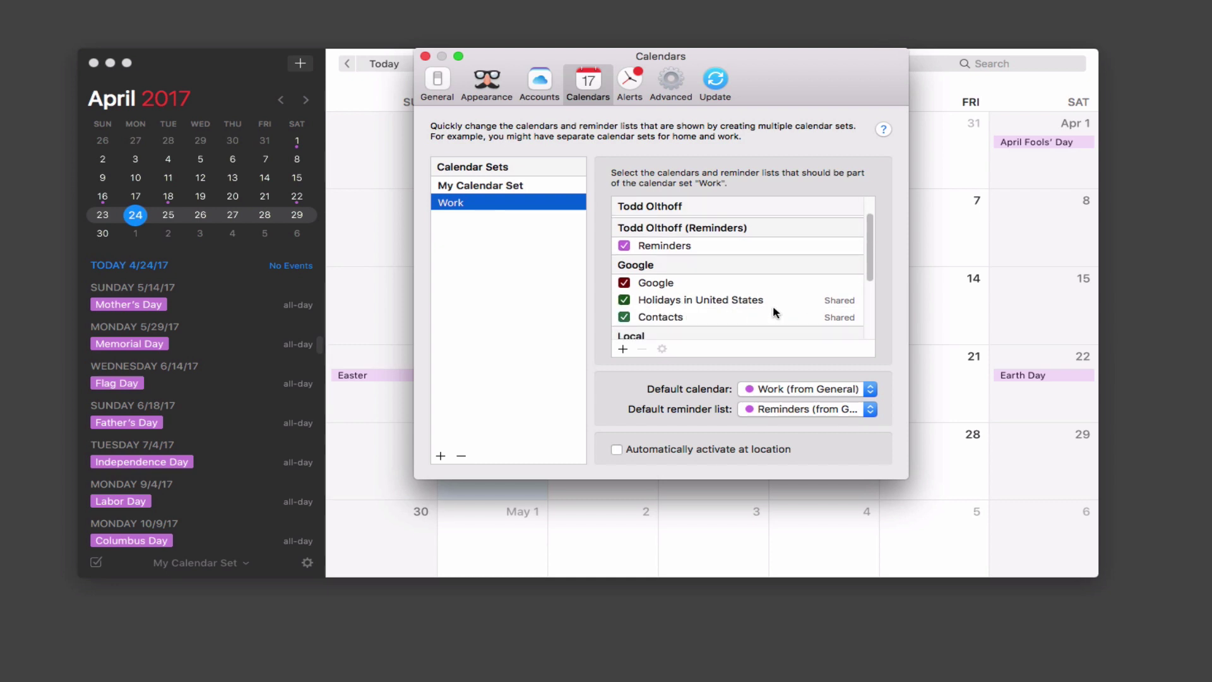
scroll(720, 309, "down", 2)
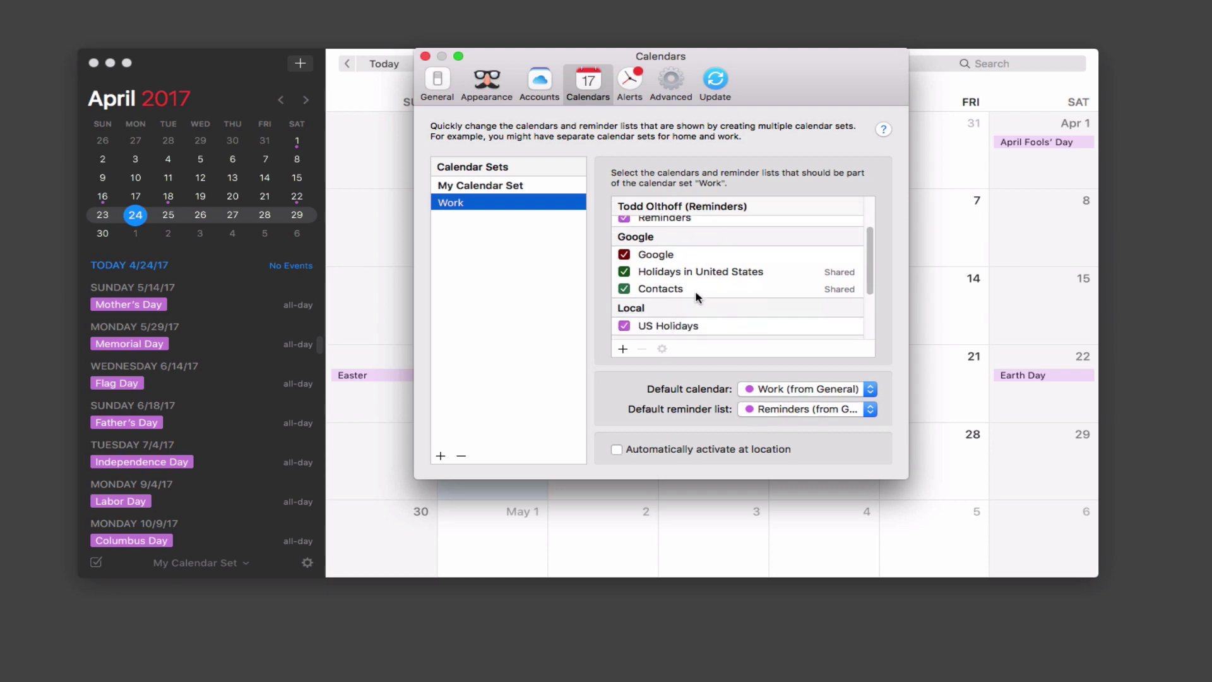
left_click(623, 289)
scroll(625, 294, "down", 2)
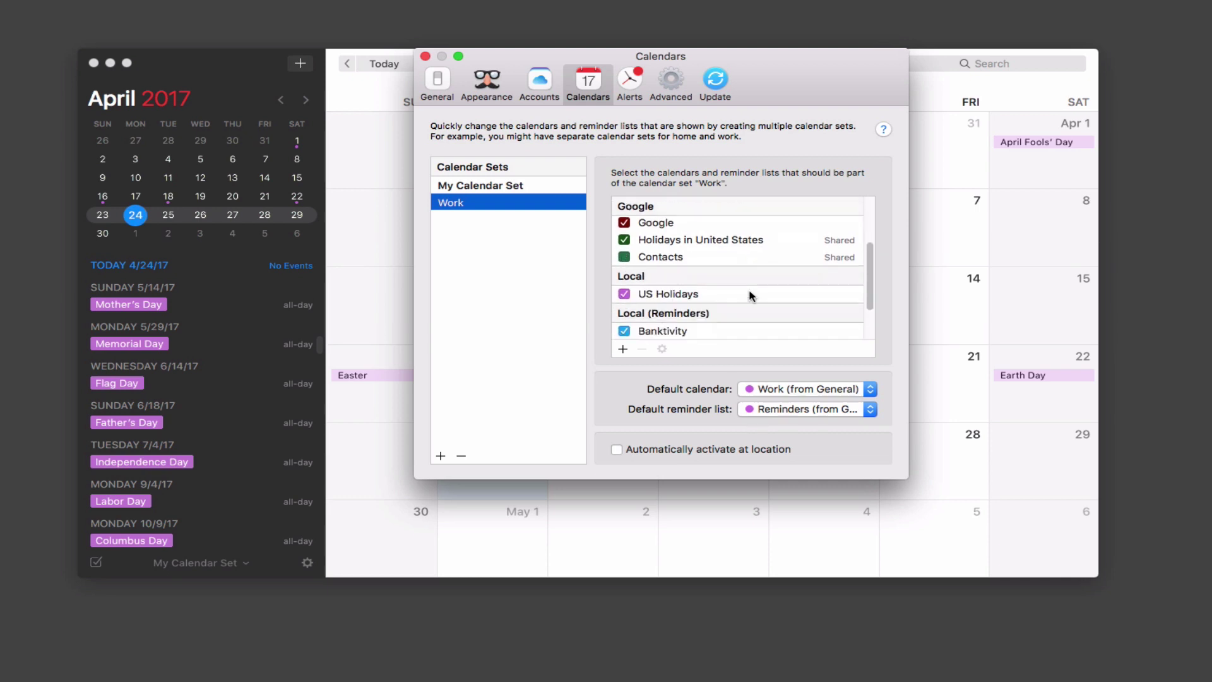
left_click(624, 294)
scroll(733, 291, "down", 4)
left_click(623, 276)
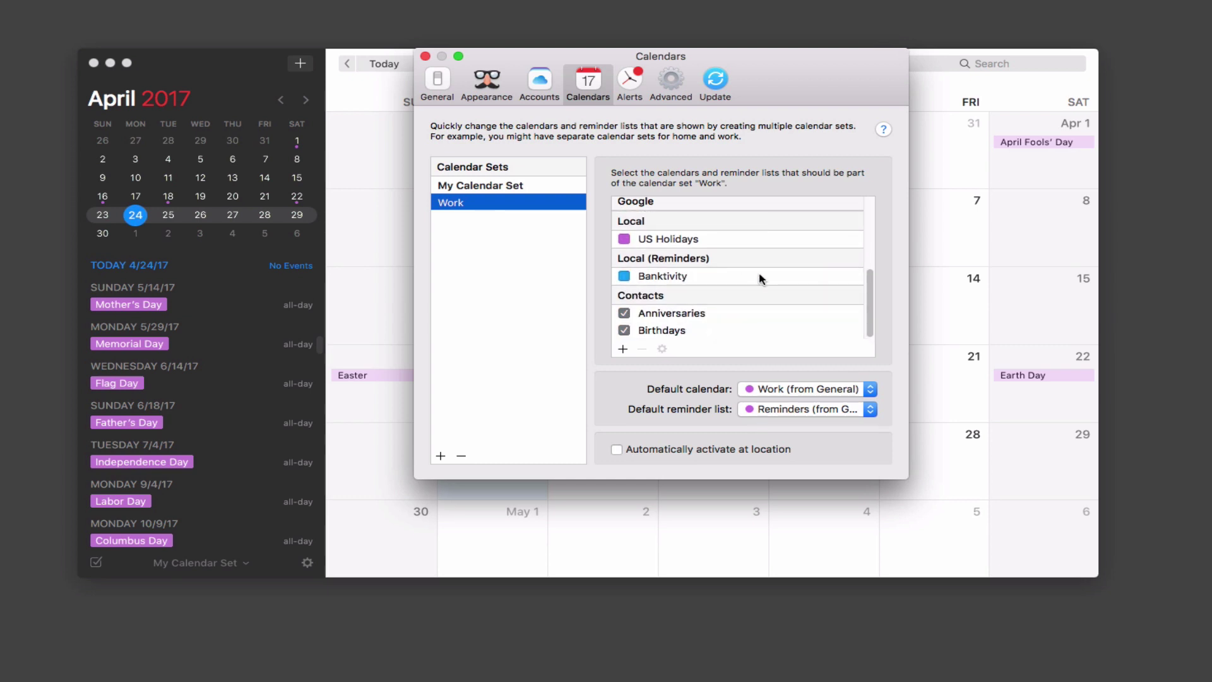
left_click(624, 313)
left_click(624, 330)
Review the Work set's calendar selection and the choices for its default calendar and default reminder list
scroll(717, 308, "up", 5)
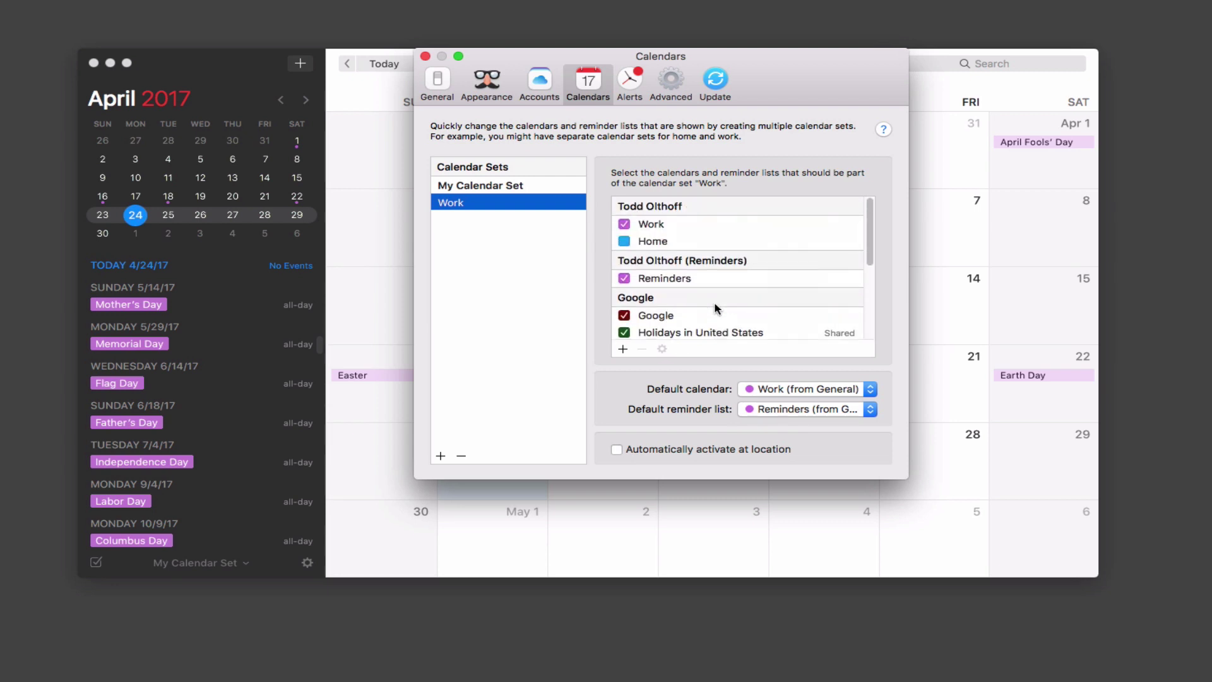
scroll(720, 308, "down", 2)
scroll(726, 308, "up", 2)
scroll(732, 308, "down", 3)
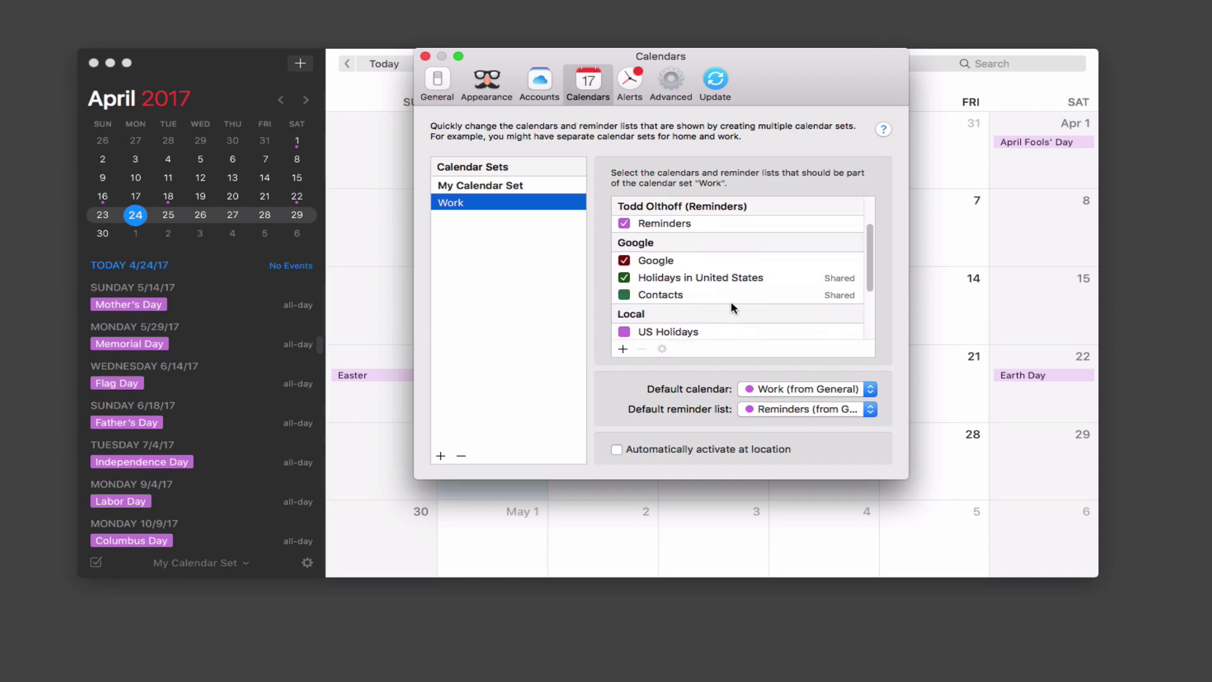
scroll(711, 281, "down", 3)
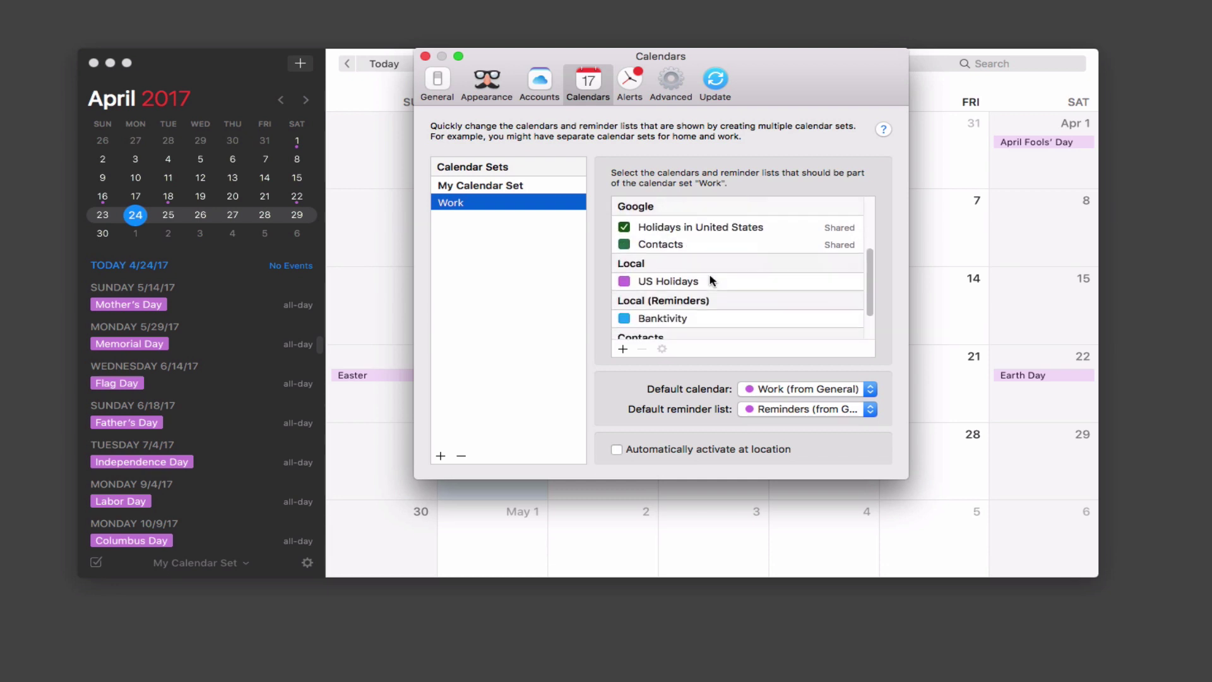
scroll(711, 282, "up", 5)
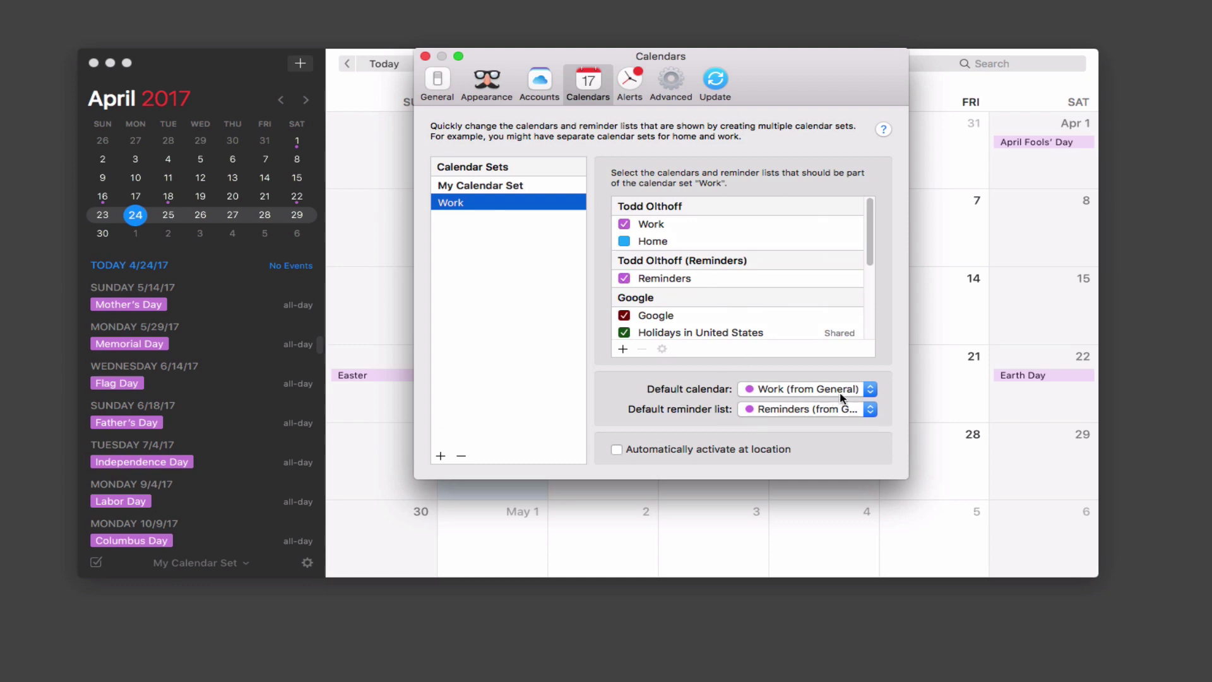
left_click(873, 391)
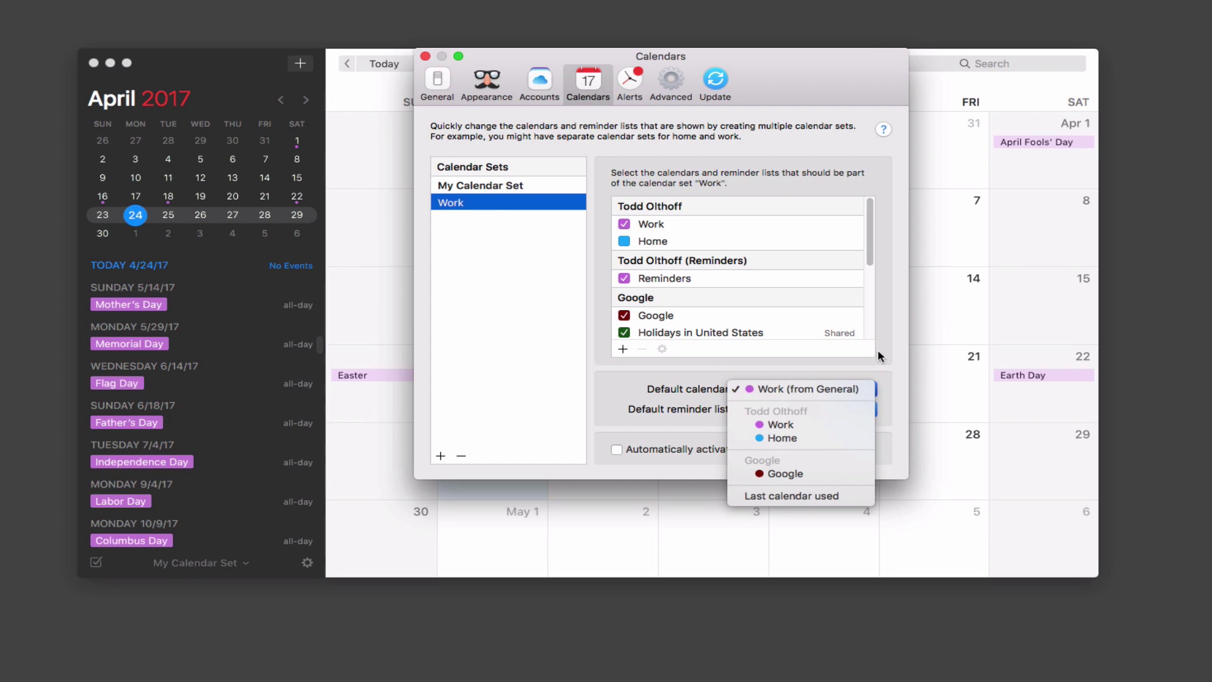
left_click(778, 386)
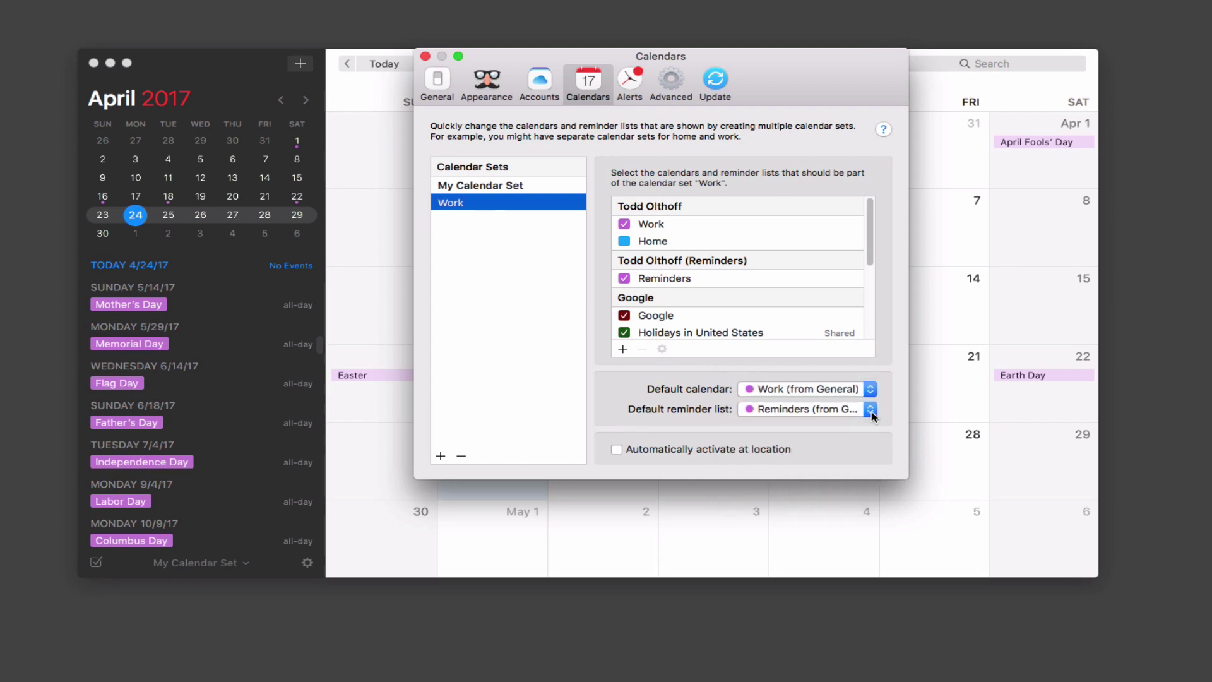
left_click(872, 411)
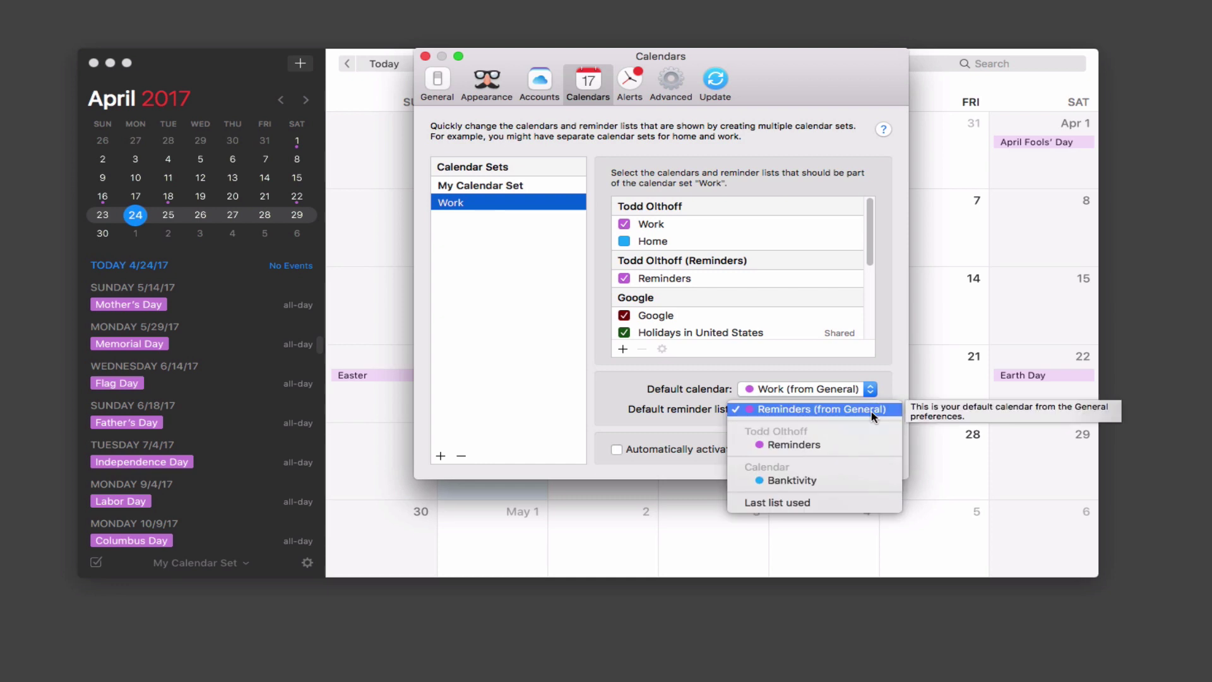
left_click(646, 422)
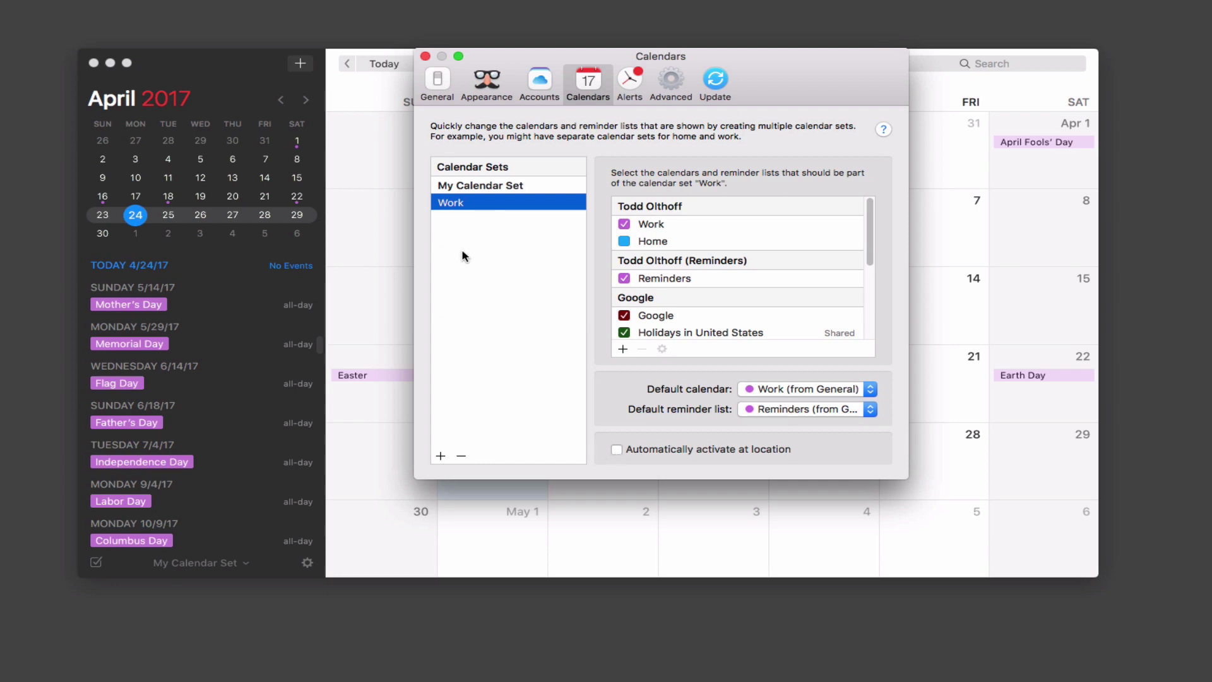
Set the Work set to activate automatically on arriving at Apple Inc., found by searching "Infinite loop", and close the preferences
left_click(618, 450)
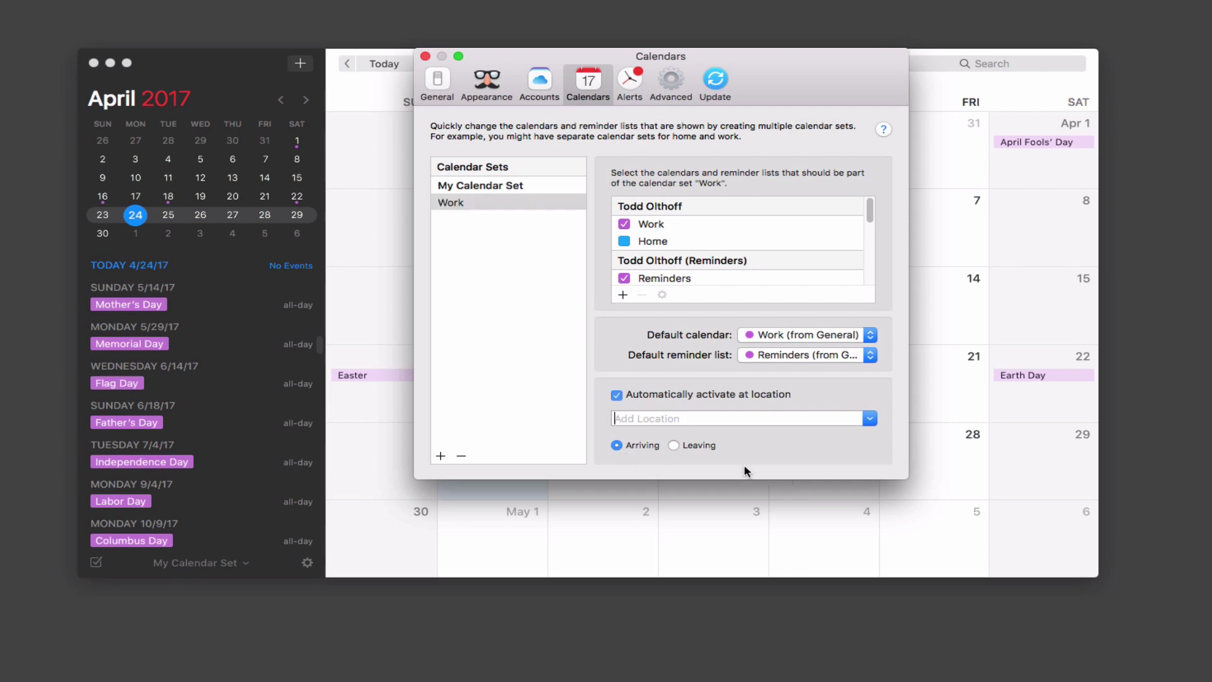
left_click(755, 417)
type("Infinite loop")
left_click(738, 455)
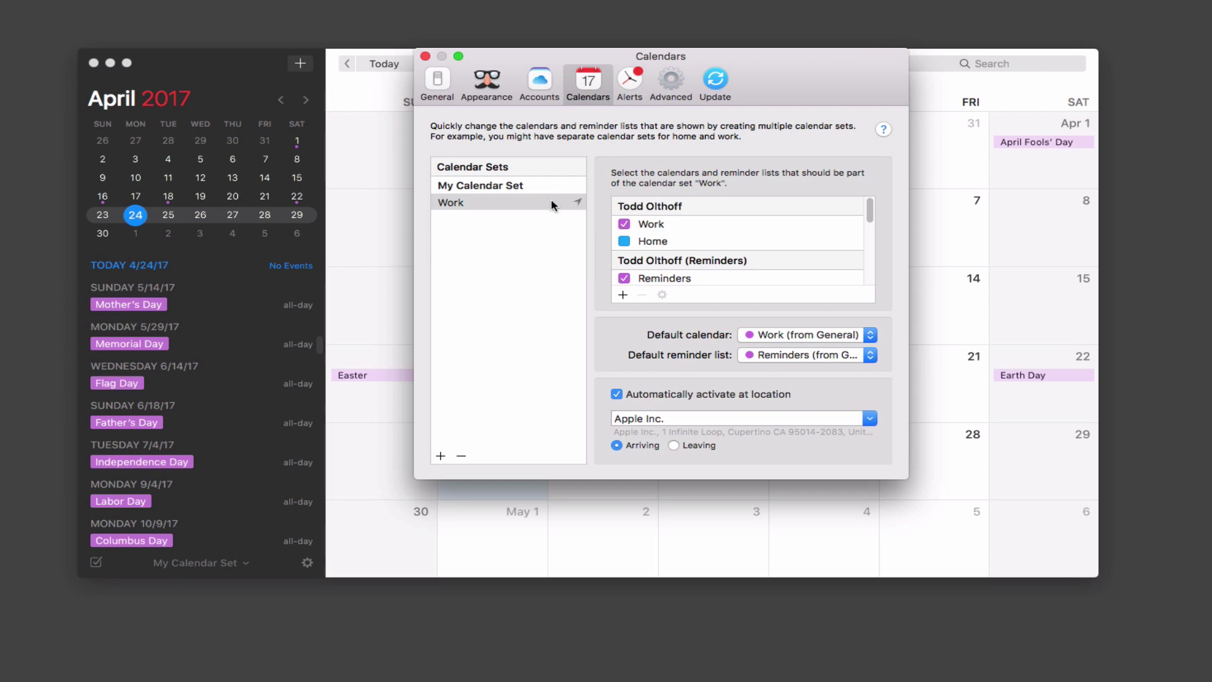
left_click(575, 205)
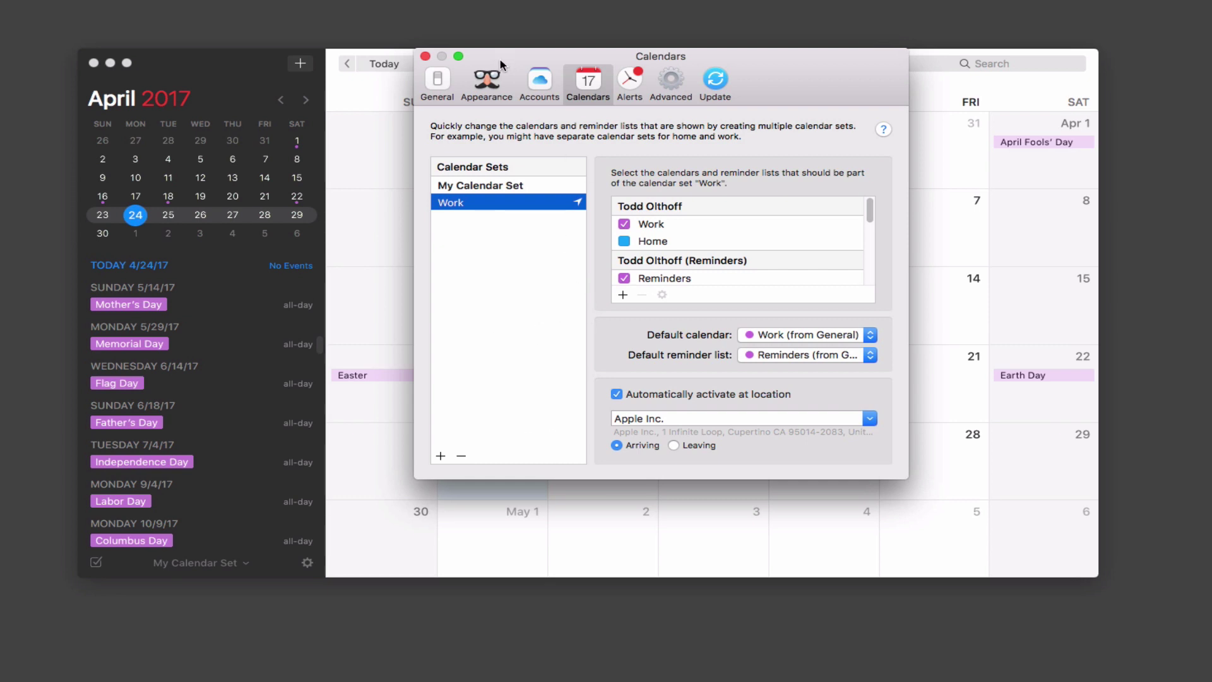
left_click(425, 55)
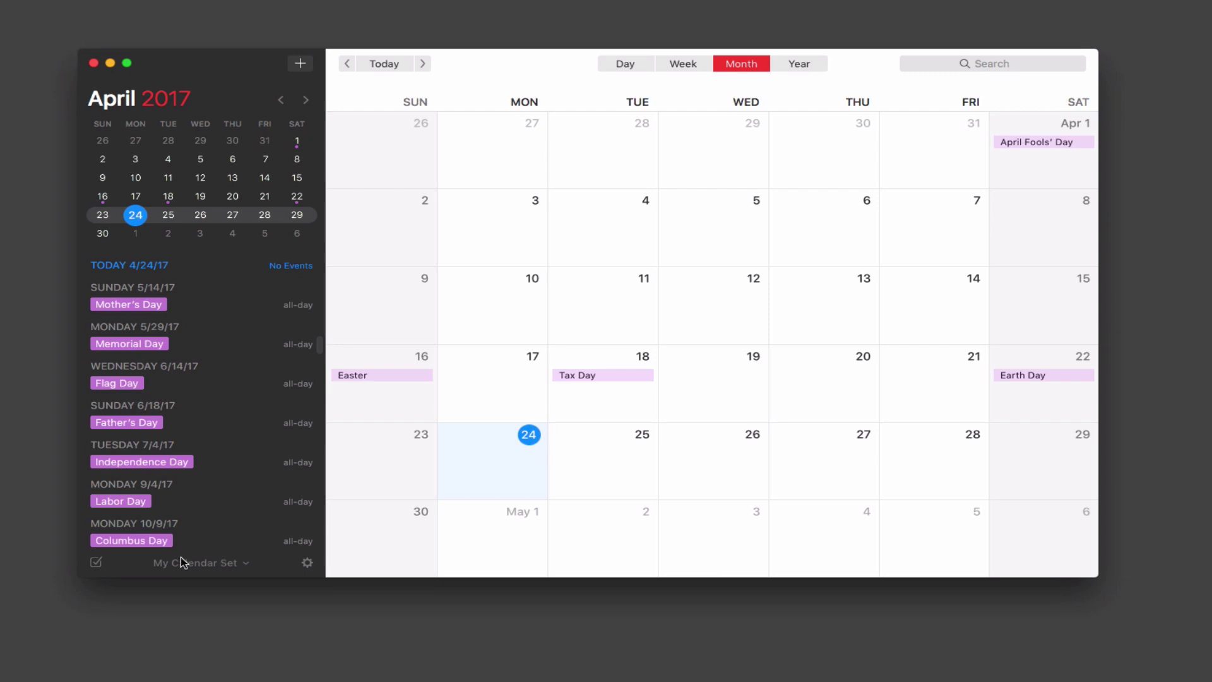
Open the calendar management window from the main window, close it again, and switch the displayed calendar set to Work
left_click(245, 563)
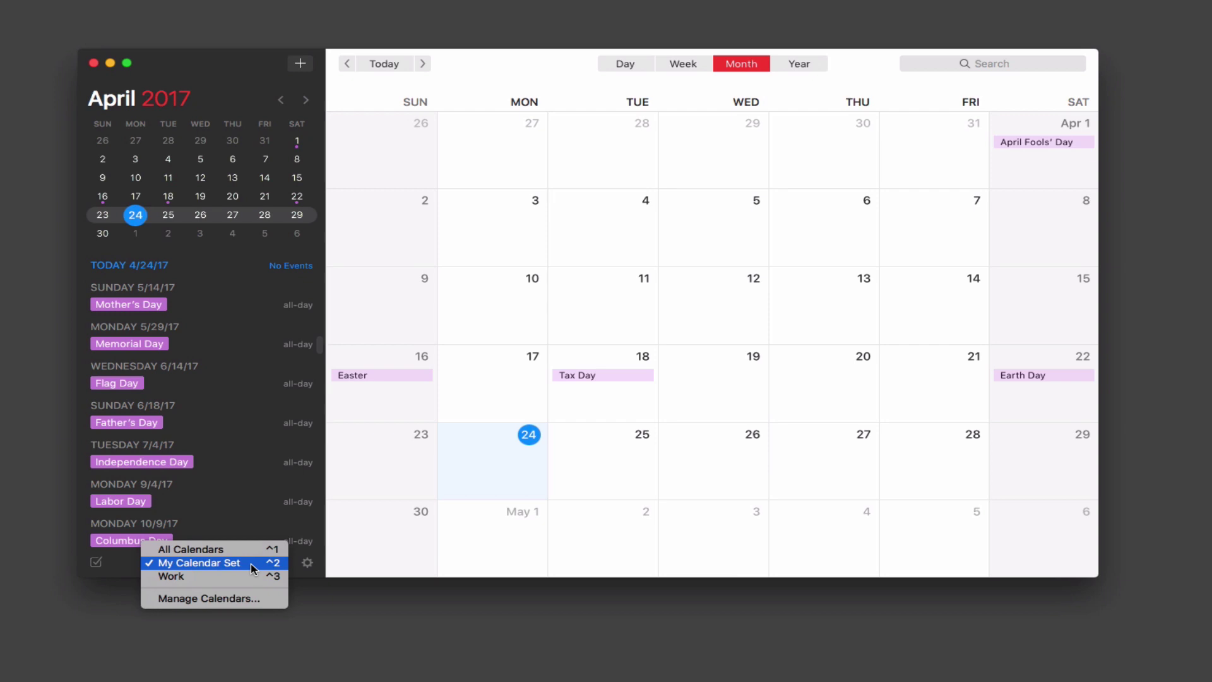
left_click(235, 598)
left_click_drag(720, 3, 735, 81)
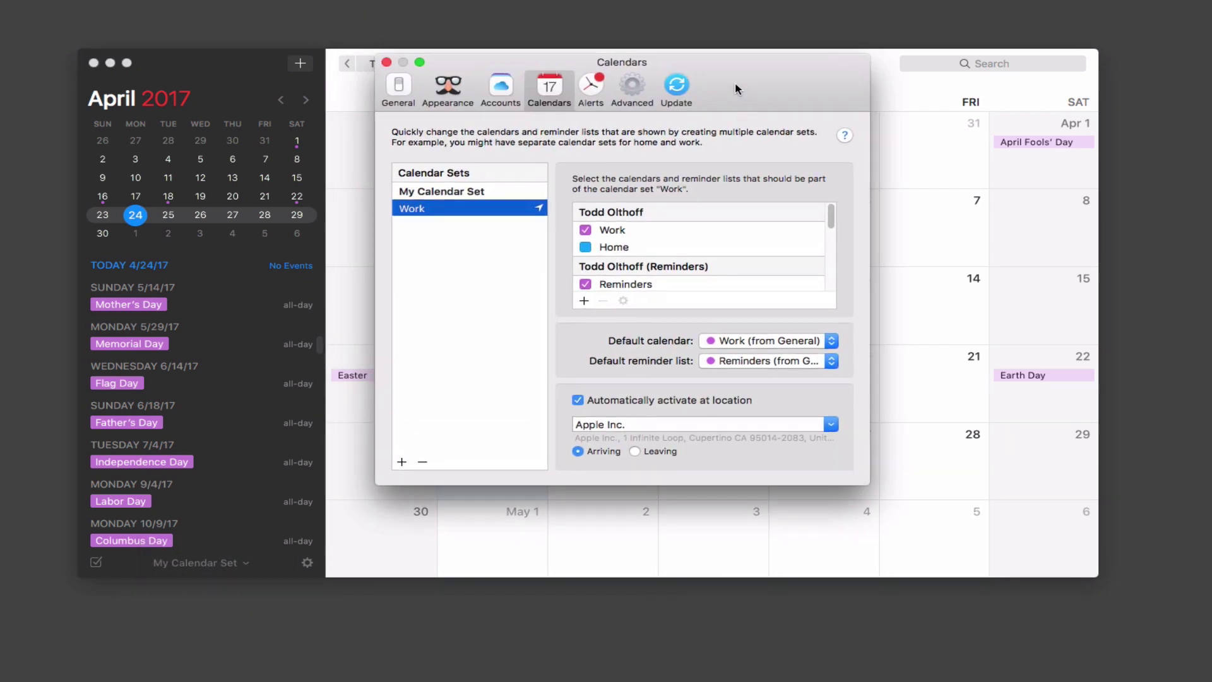
left_click(386, 63)
left_click(244, 563)
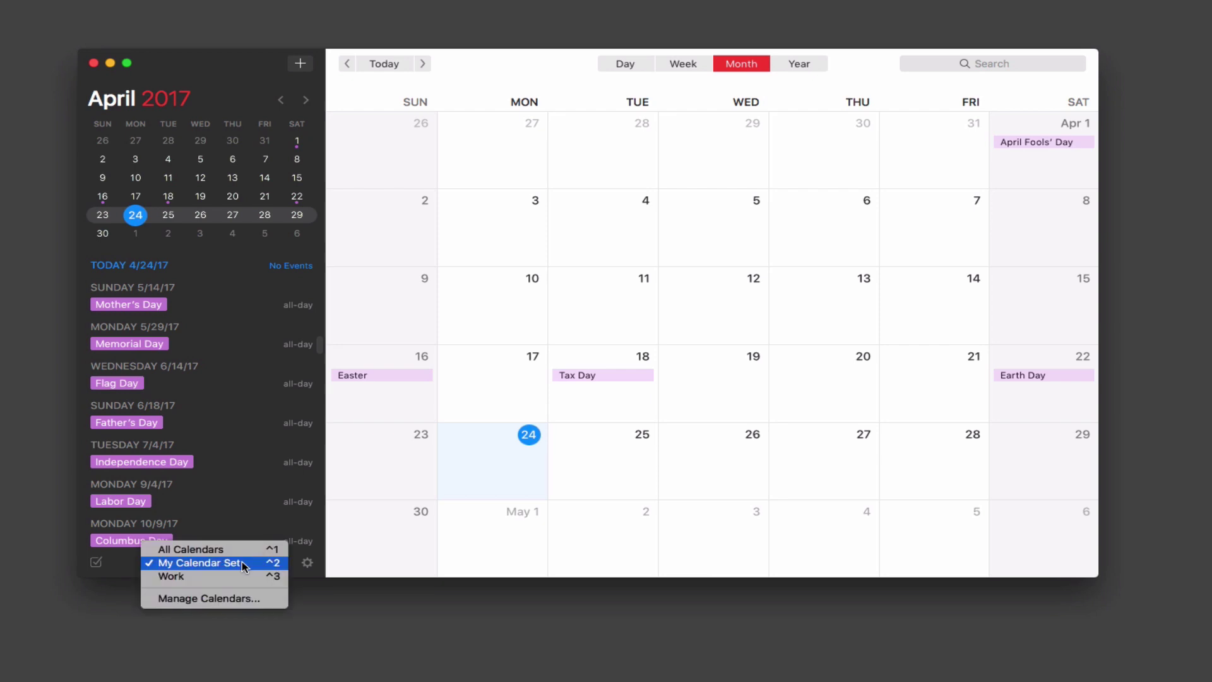
left_click(235, 577)
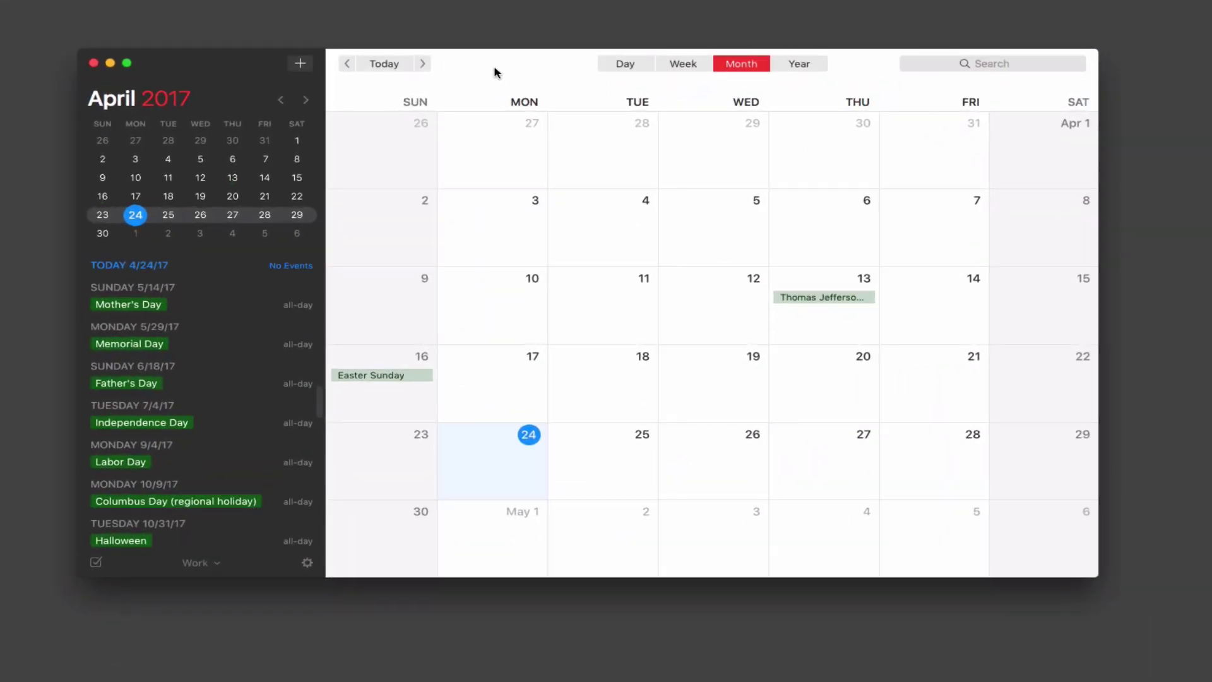
Enter a new event in natural language: lunch with the guest's first name at noon at Apple Inc. on Friday, using the location suggestion
left_click(301, 66)
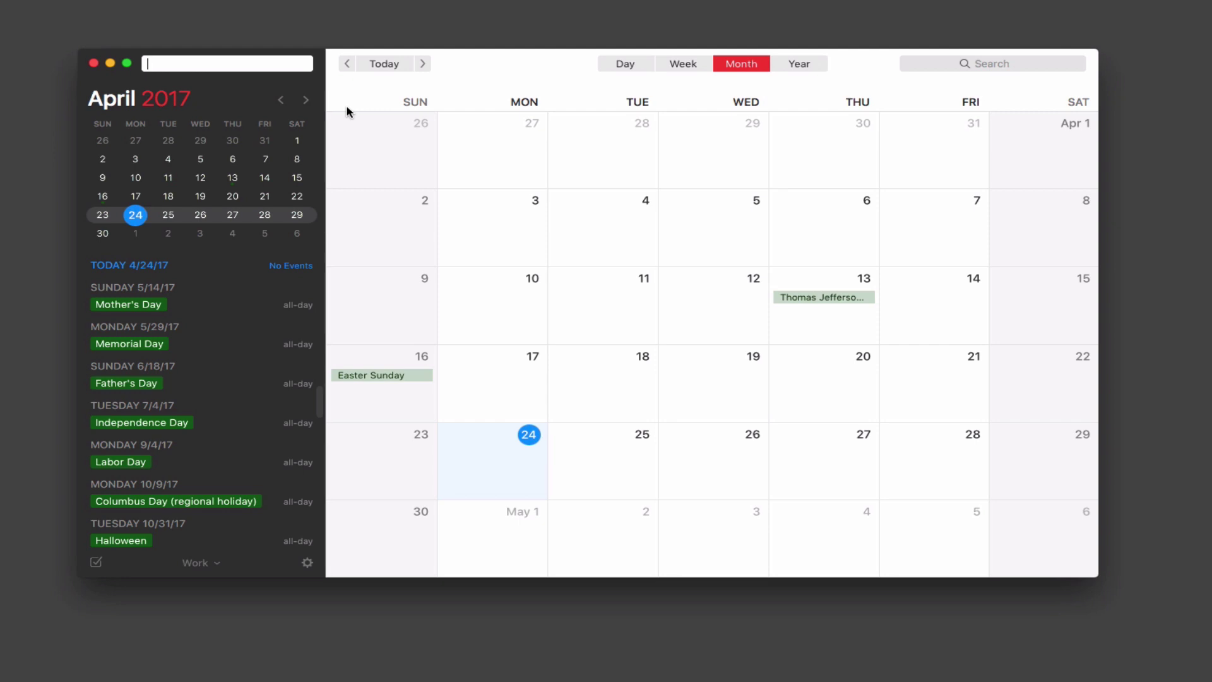
type("Lunch with")
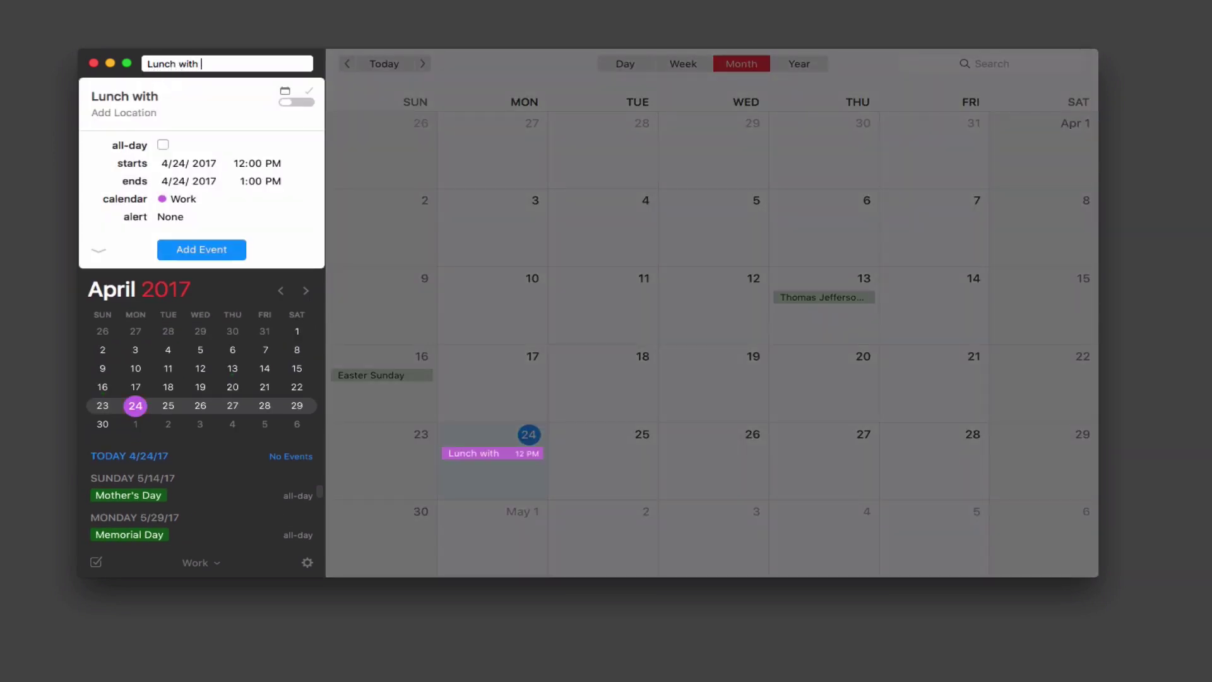
type(" mike")
type("at noon")
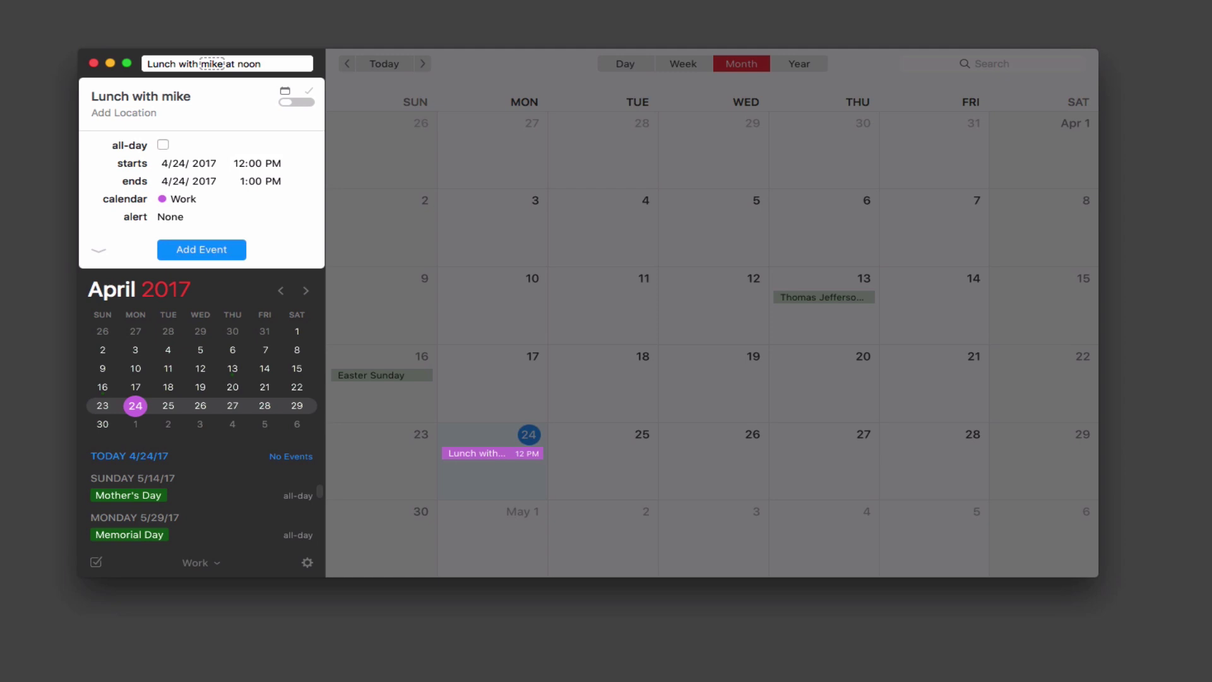
type(" at Apple inc")
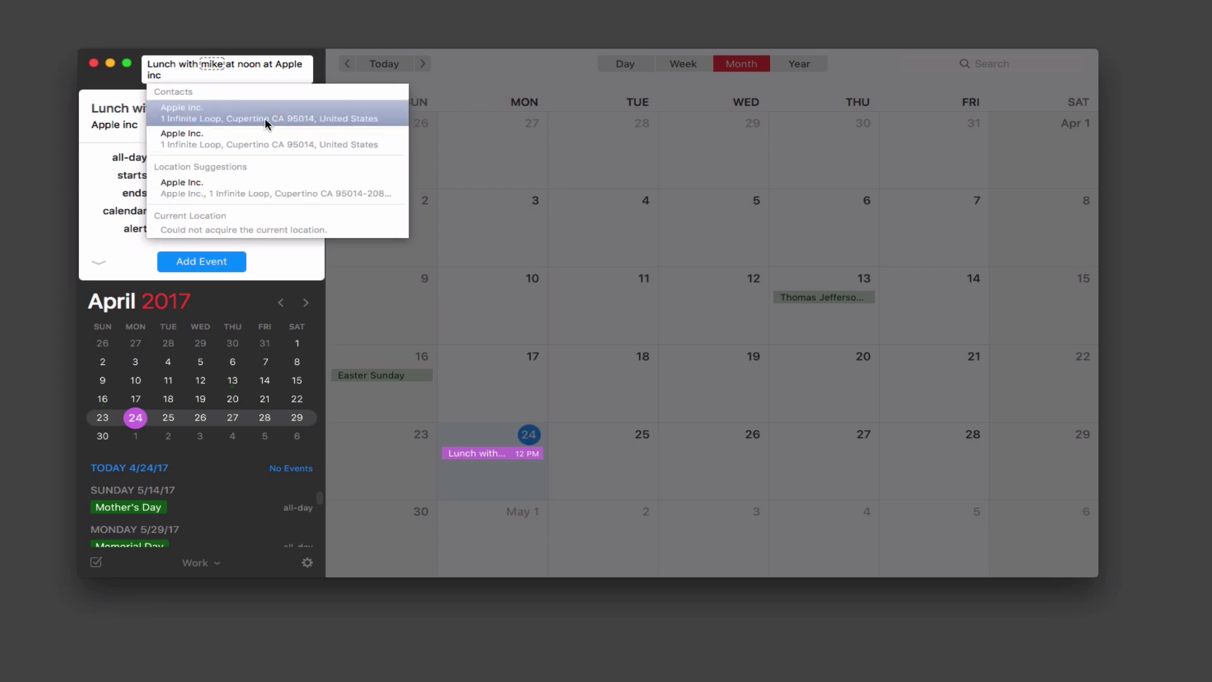
left_click(229, 194)
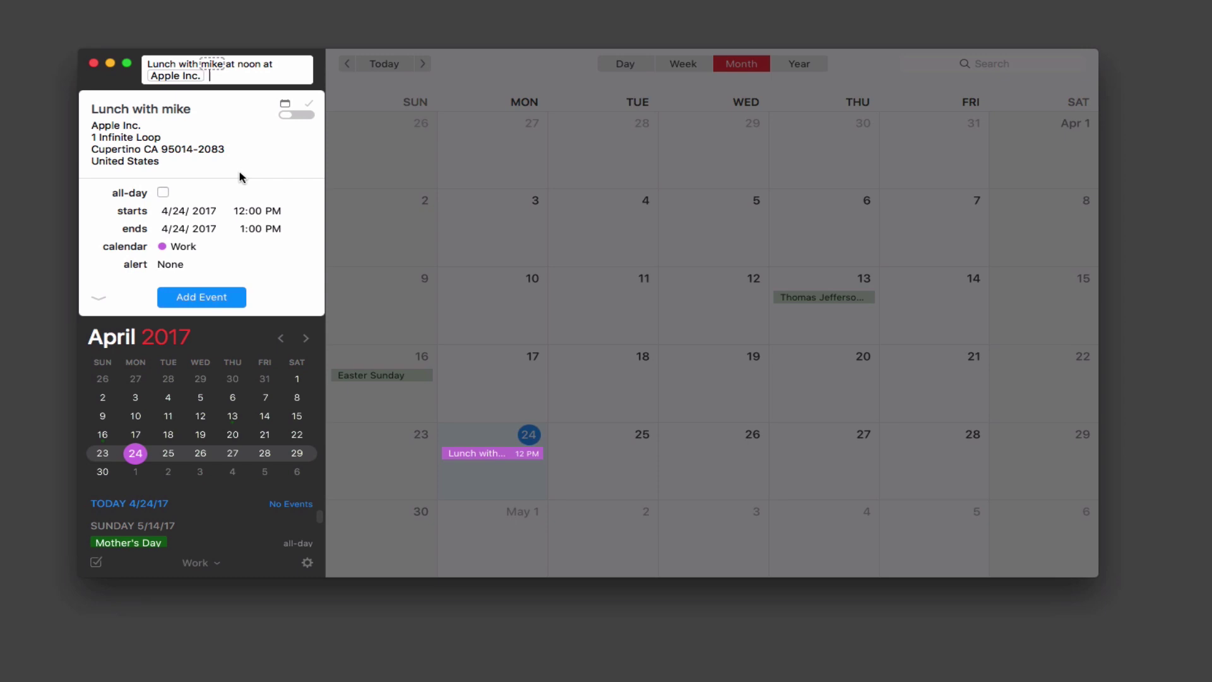
type("on Friday")
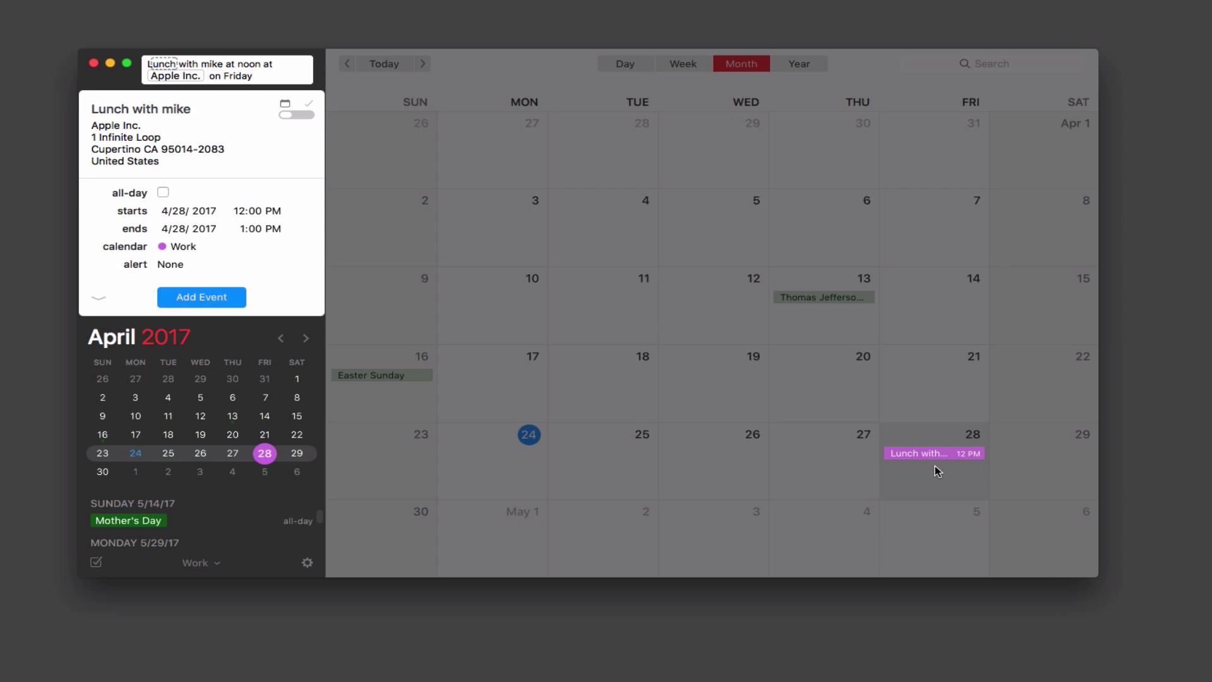
Keep the lunch event on the Work calendar and set its alert to 30 minutes before
left_click(209, 249)
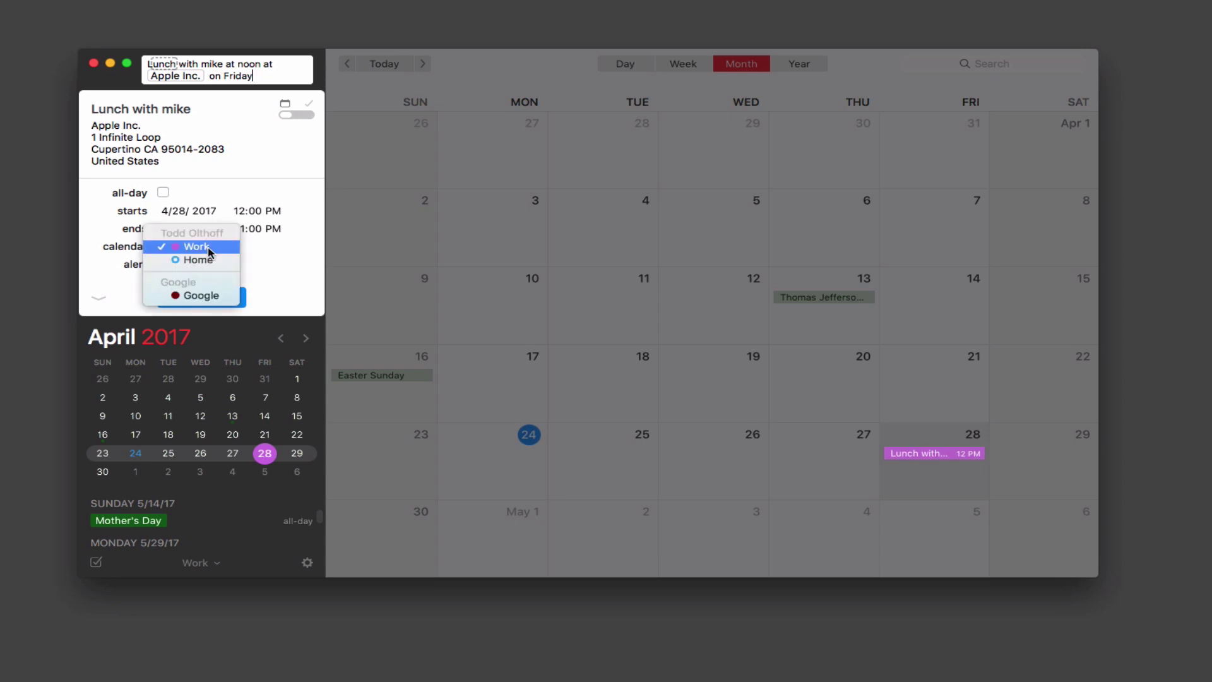
left_click(259, 246)
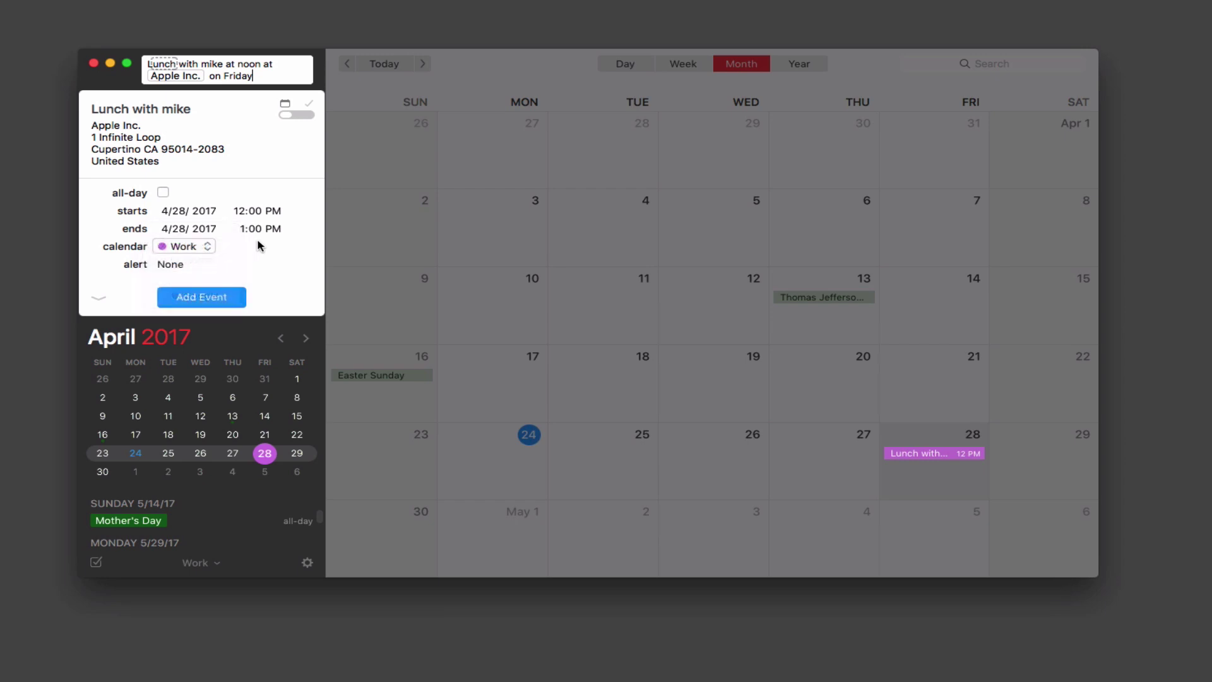
left_click(195, 268)
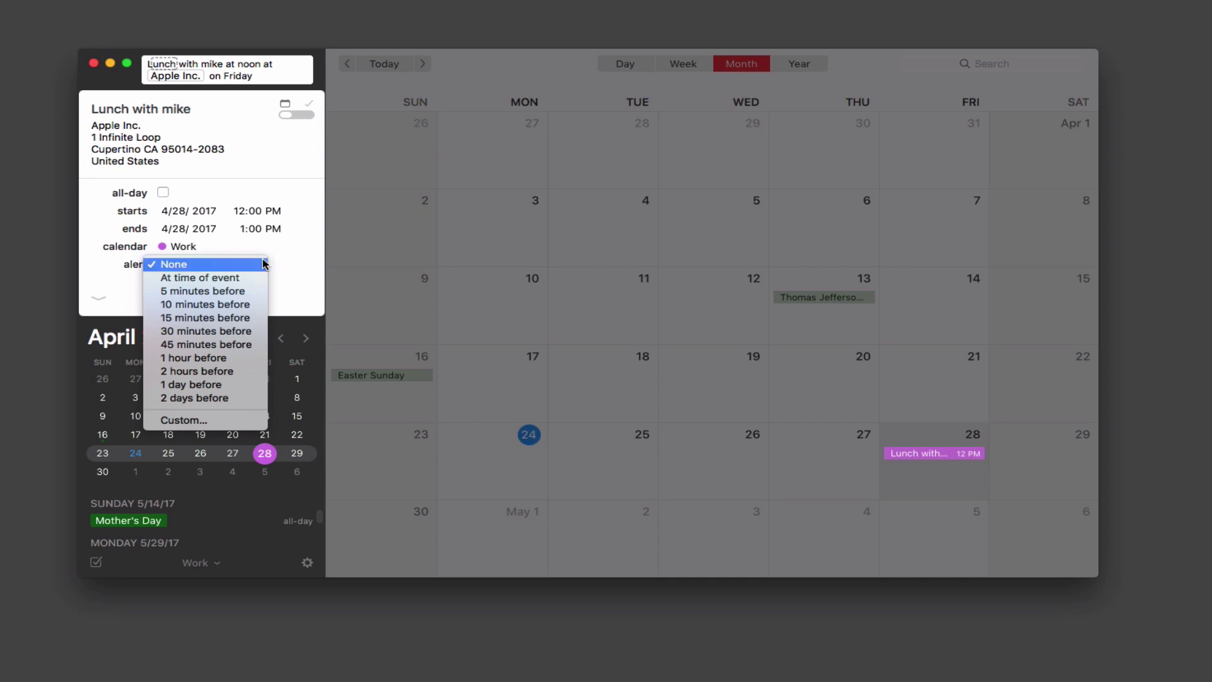
left_click(242, 331)
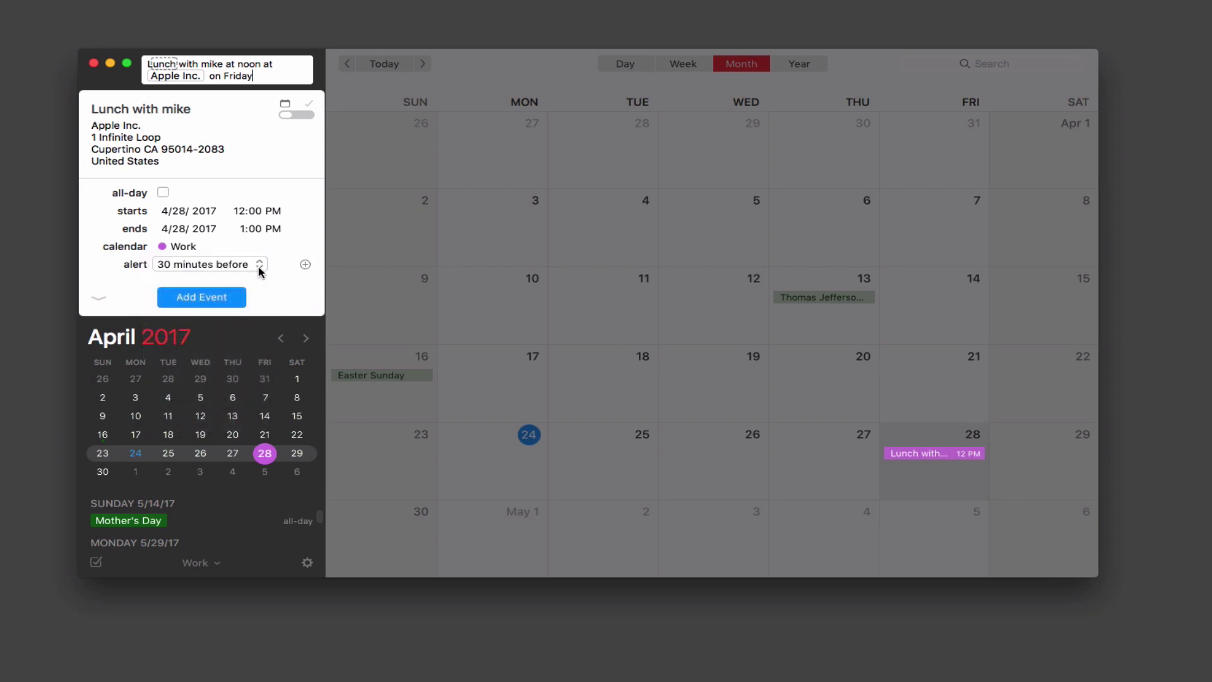
Expand the new event's details to view the invitee, URL and notes fields, and try the all-day option before switching it off
left_click(99, 298)
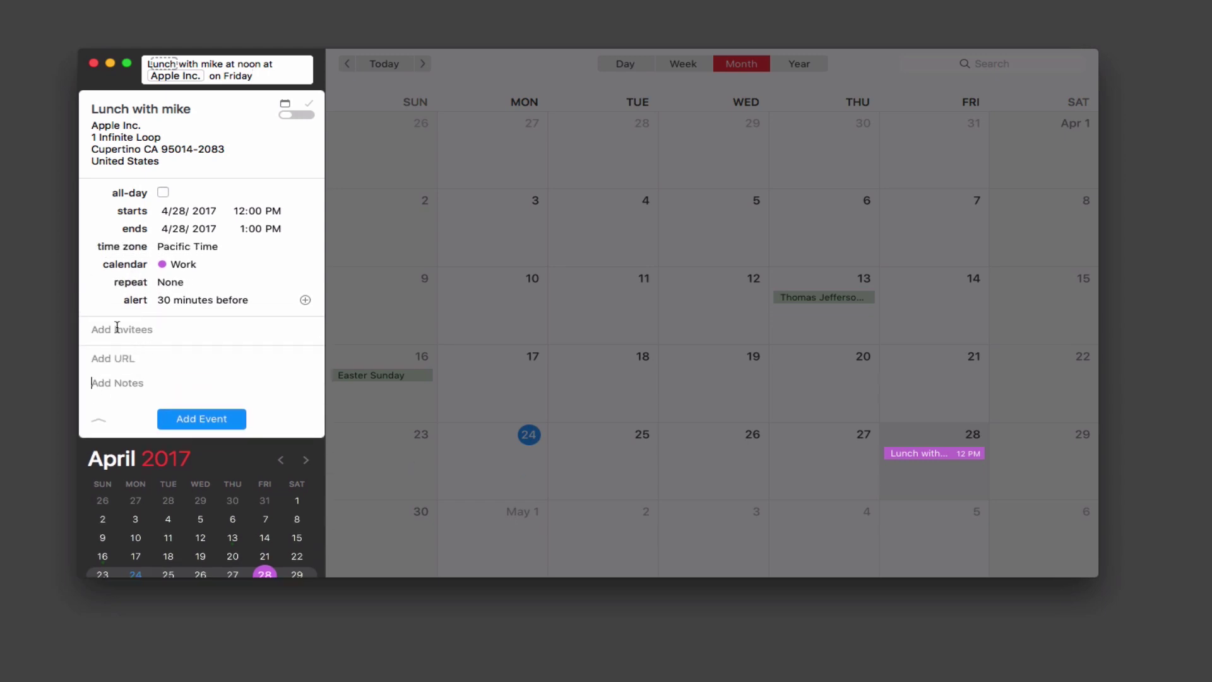
left_click(170, 332)
left_click(158, 361)
left_click(162, 192)
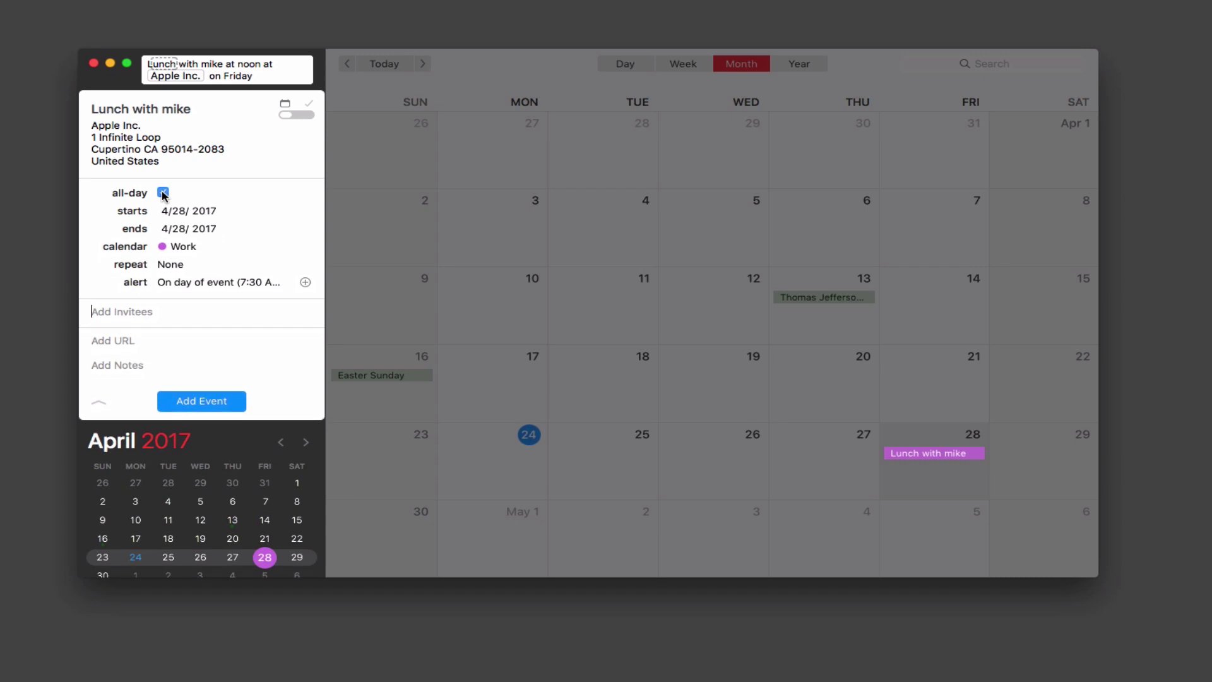
left_click(163, 193)
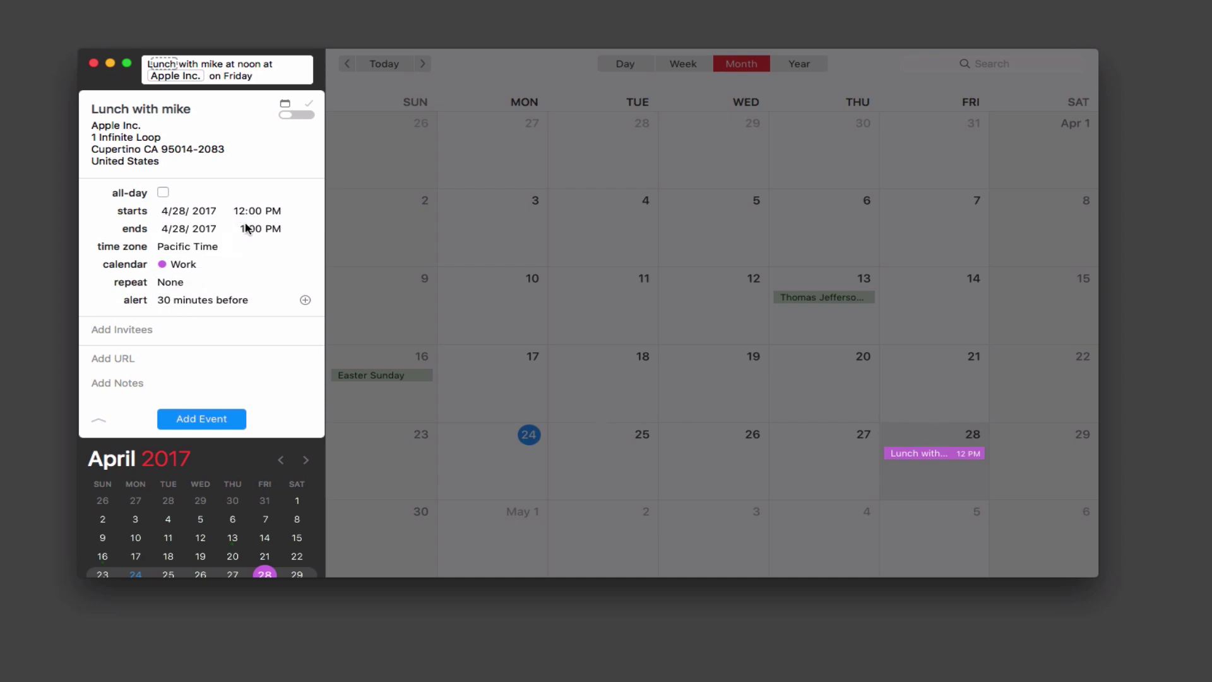
Review the event's repeat choices and the custom repeat frequencies, and cancel without setting a repeat
left_click(192, 282)
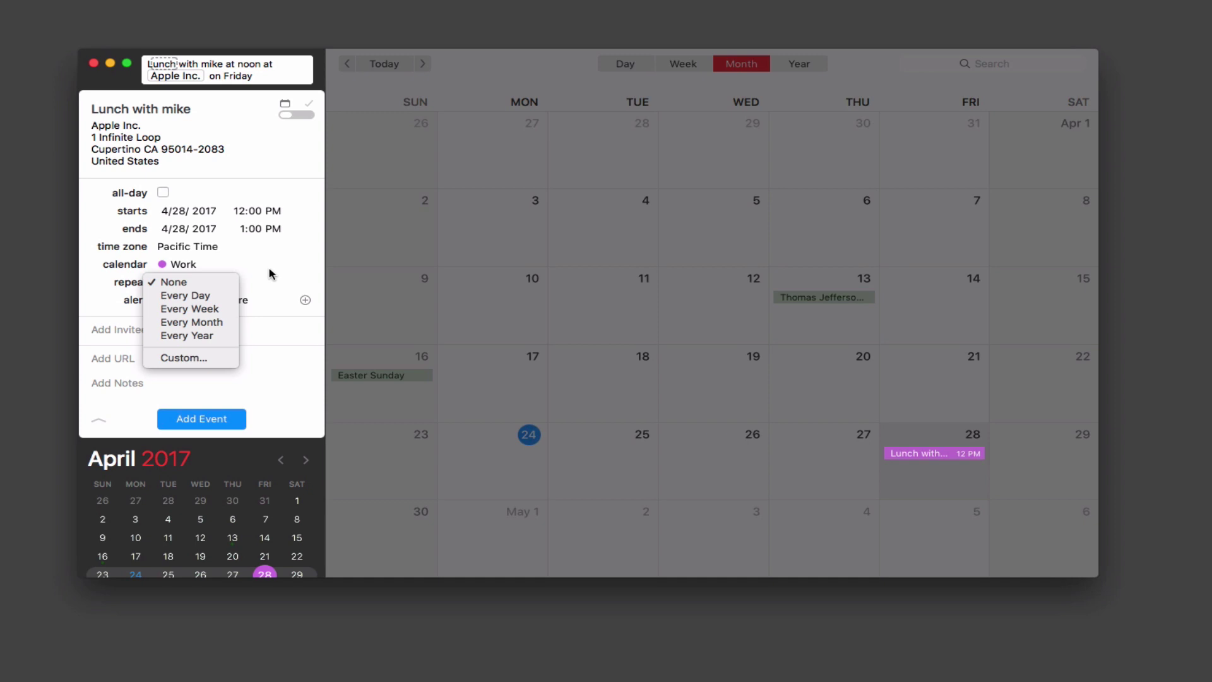
left_click(215, 358)
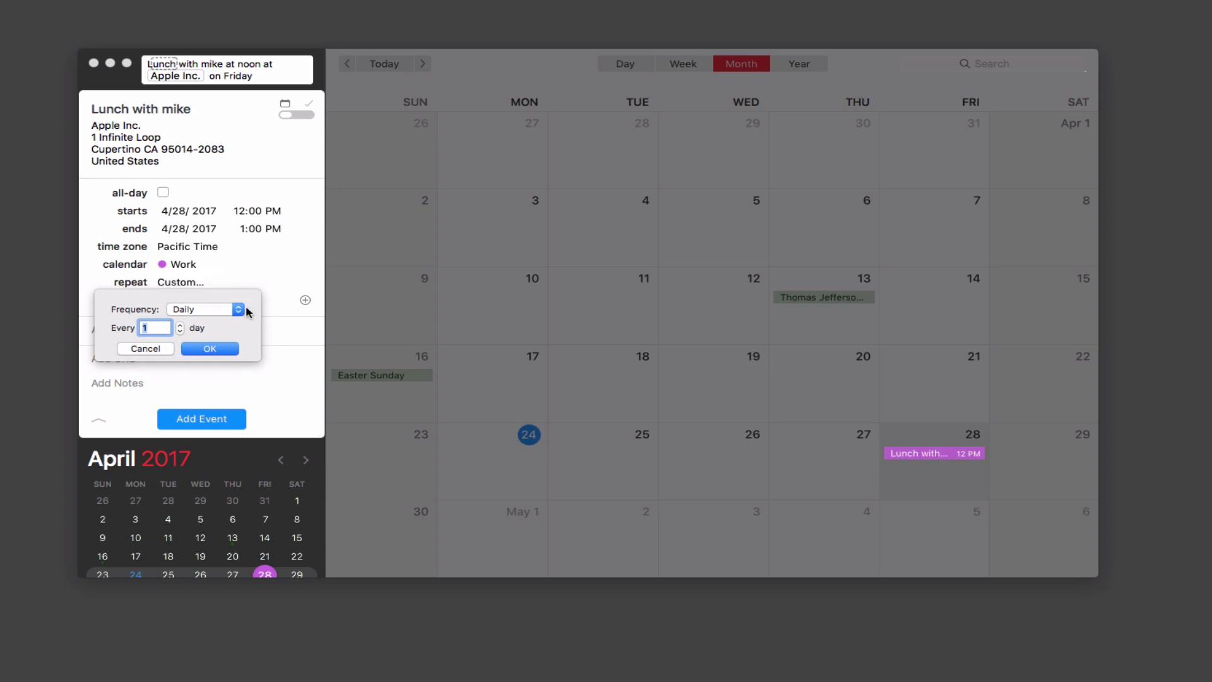
left_click(239, 310)
left_click(239, 310)
left_click(152, 352)
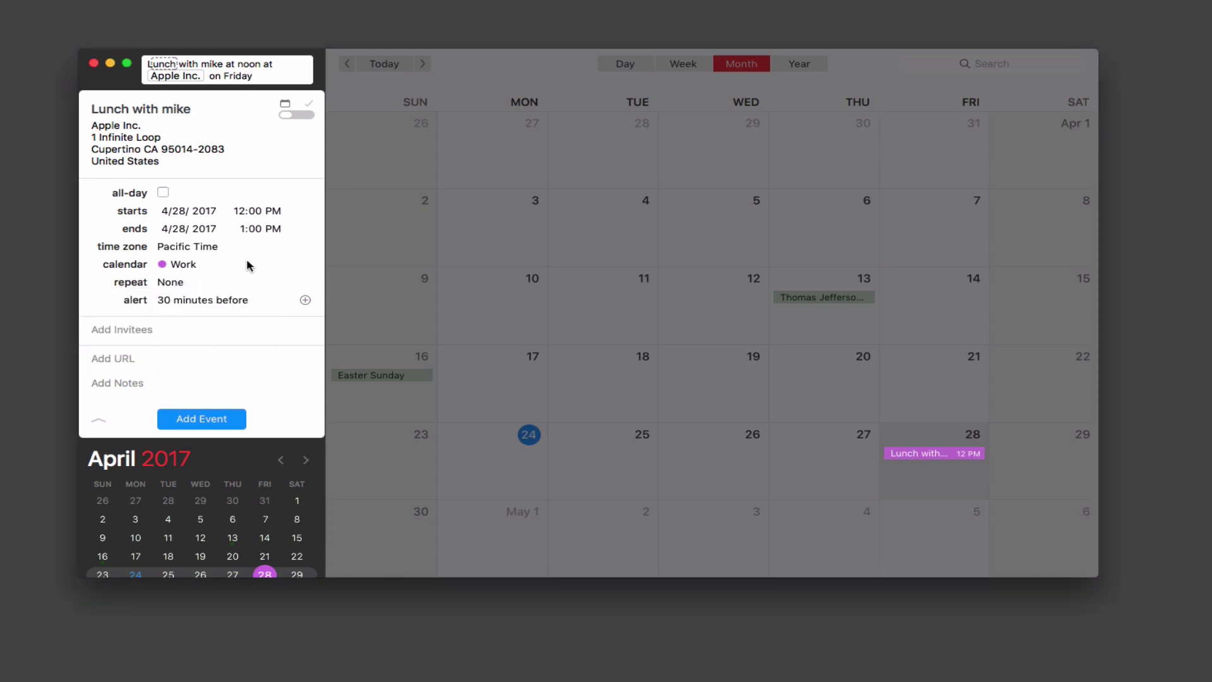
Add the lunch event to the calendar and dismiss the monitor calibration reminder
left_click(200, 422)
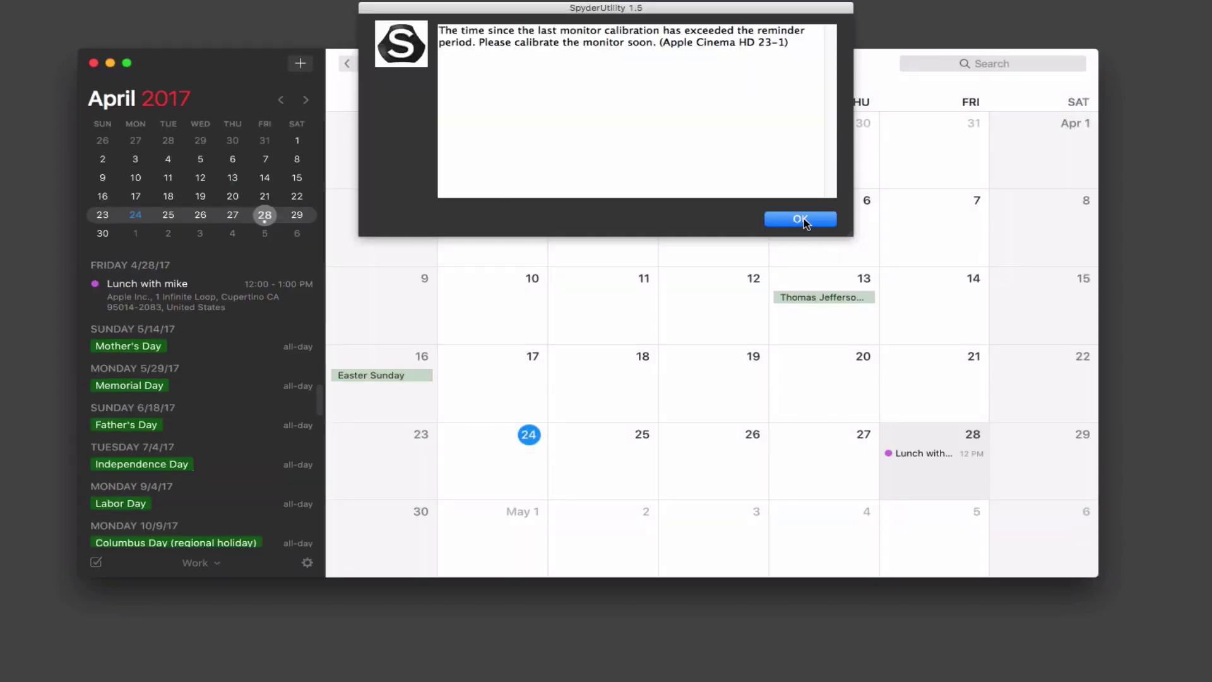
left_click(801, 219)
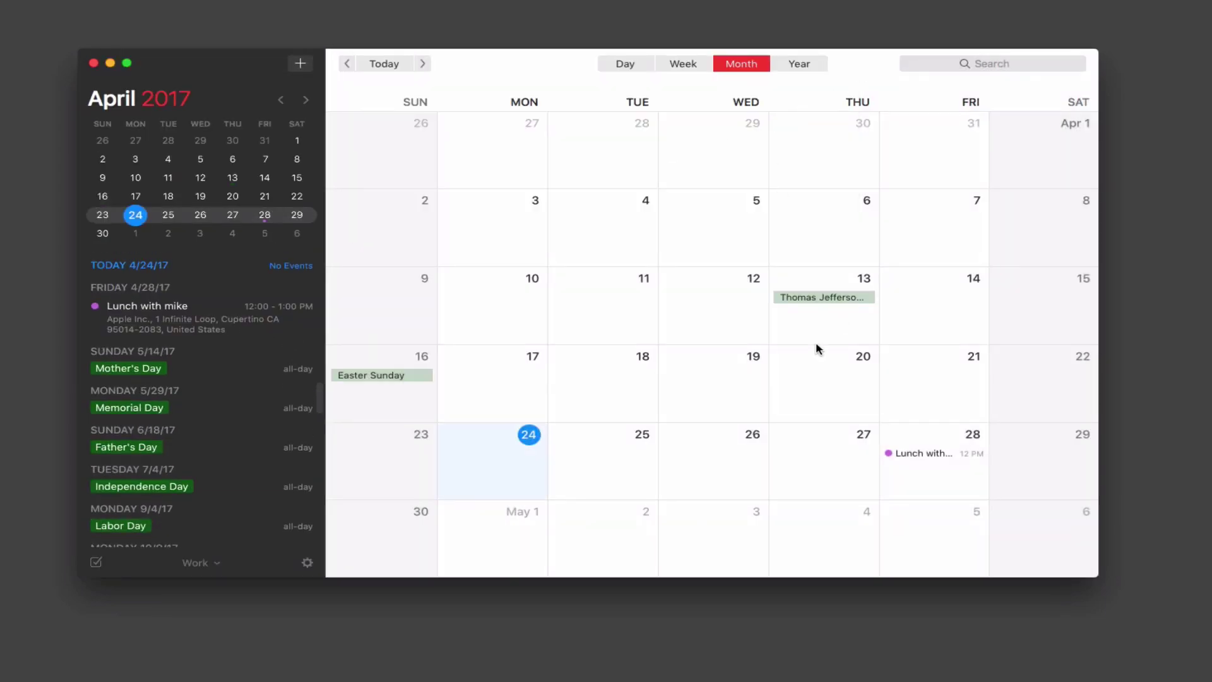
Select the lunch event on Friday the 28th and review the actions available for it in the event list
left_click(914, 456)
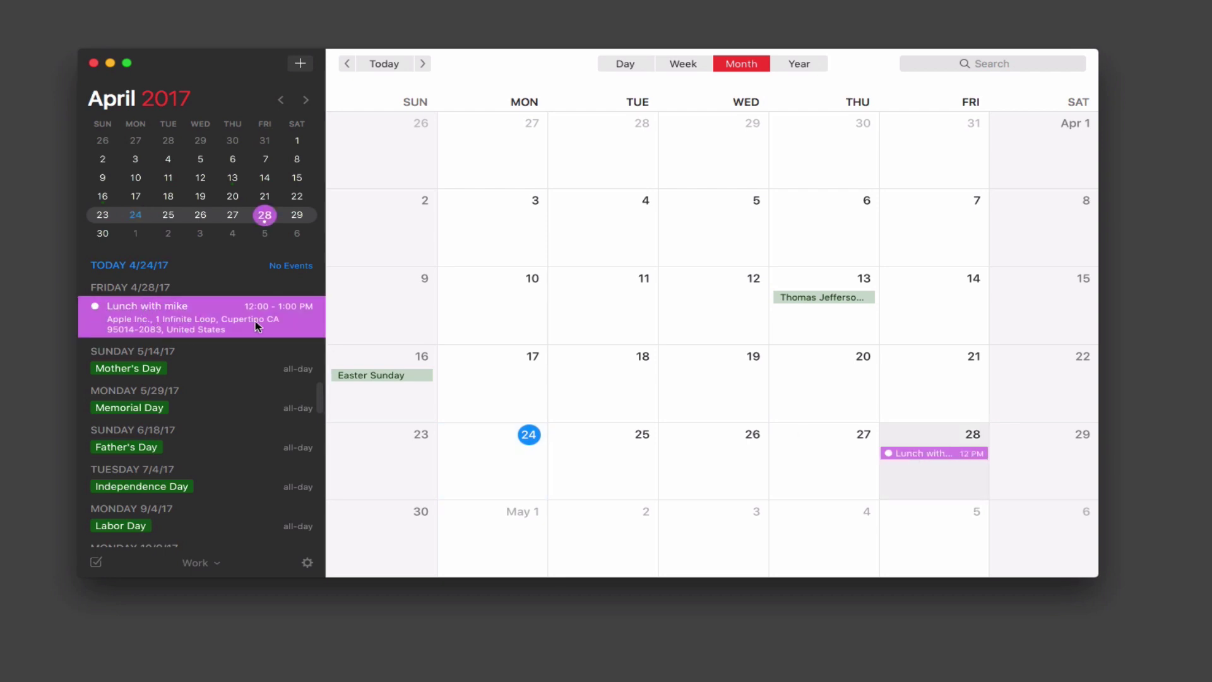
right_click(214, 316)
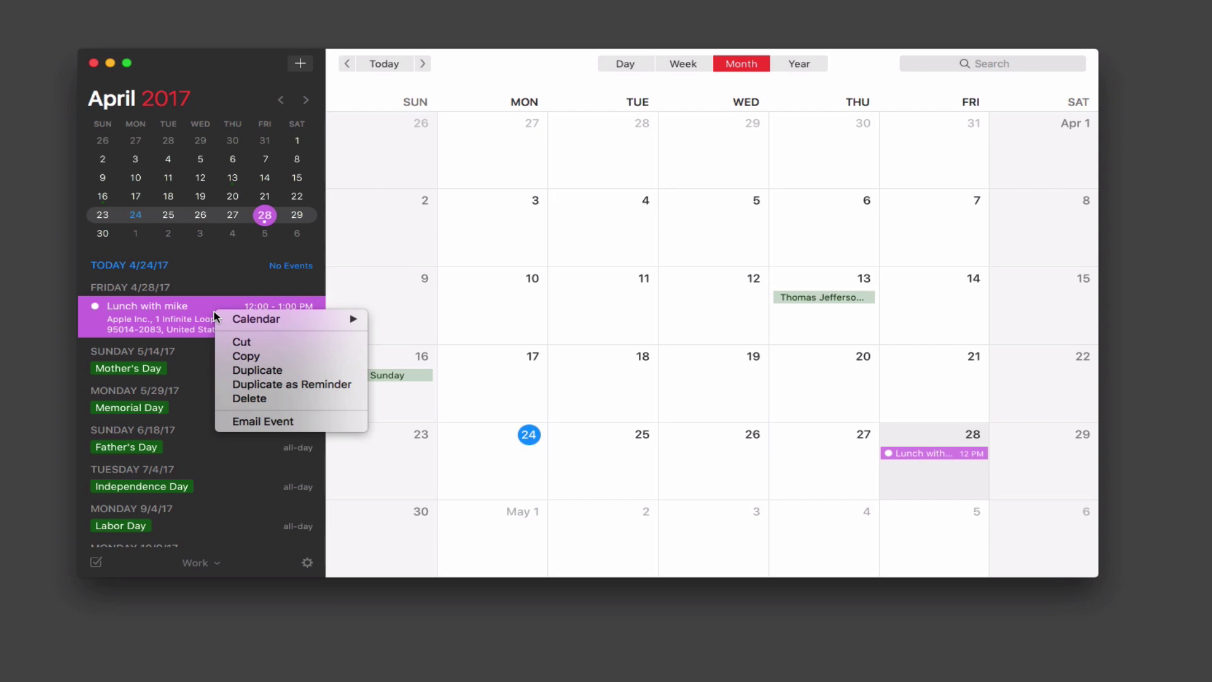
mouse_move(251, 325)
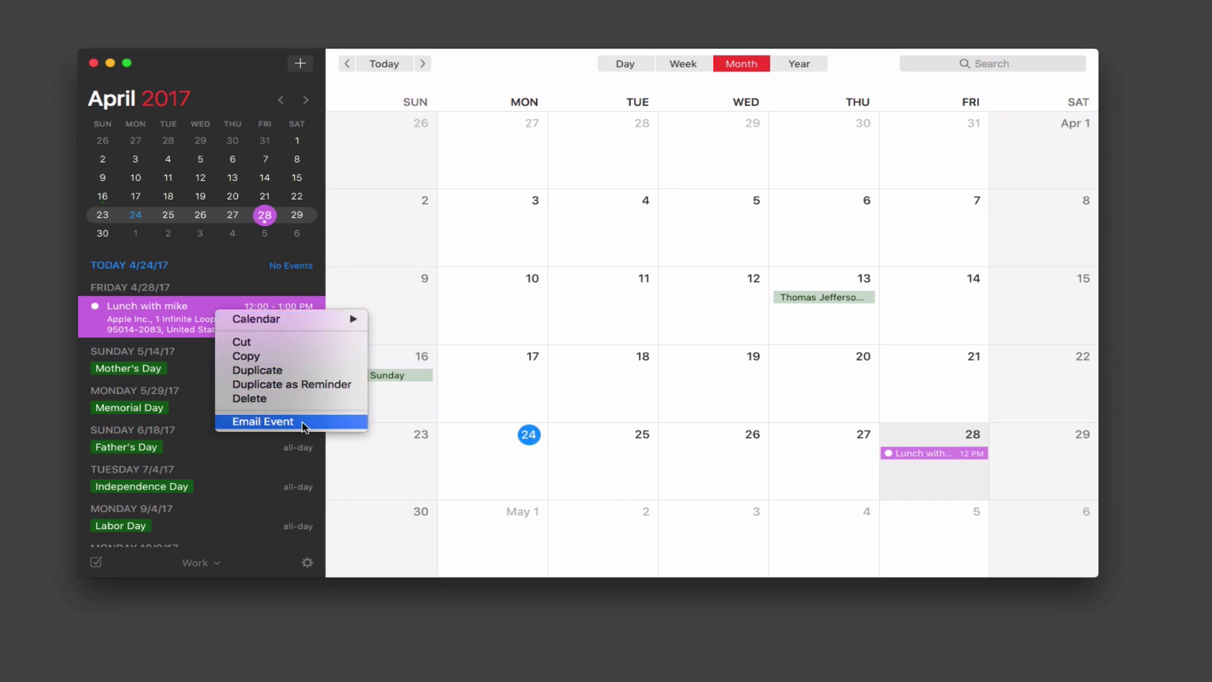
left_click(180, 312)
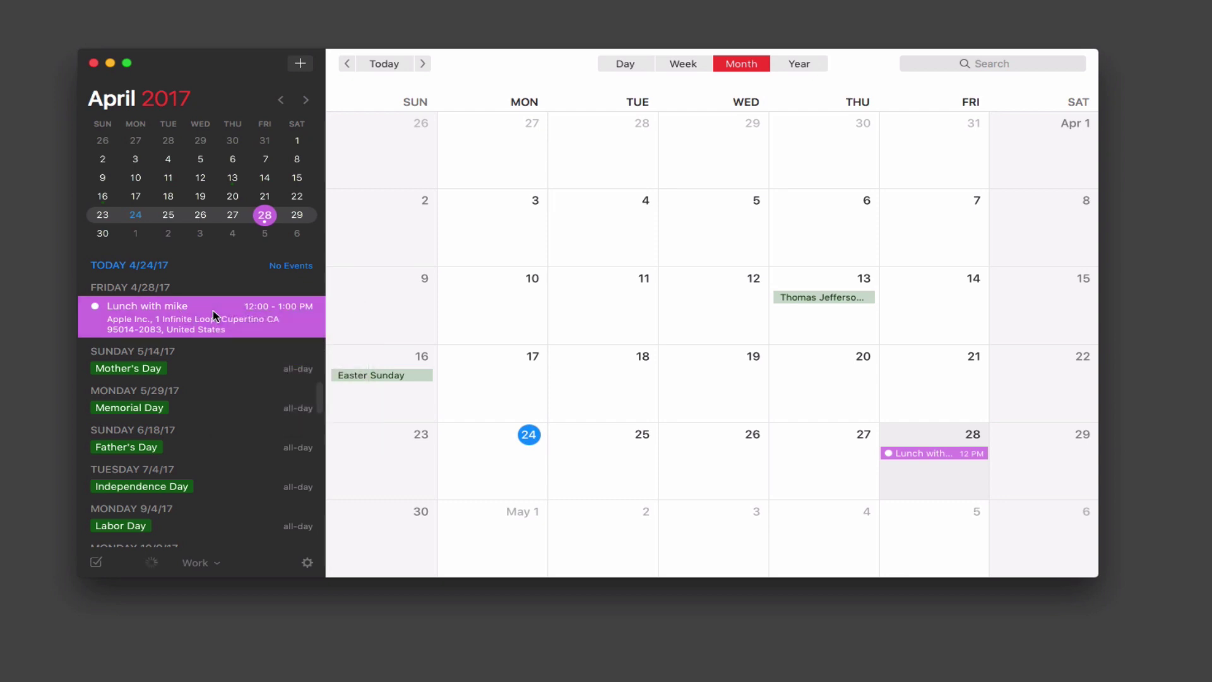
Open the lunch event's details from the event list, expand them to view all fields and the map, and close them
double_click(214, 310)
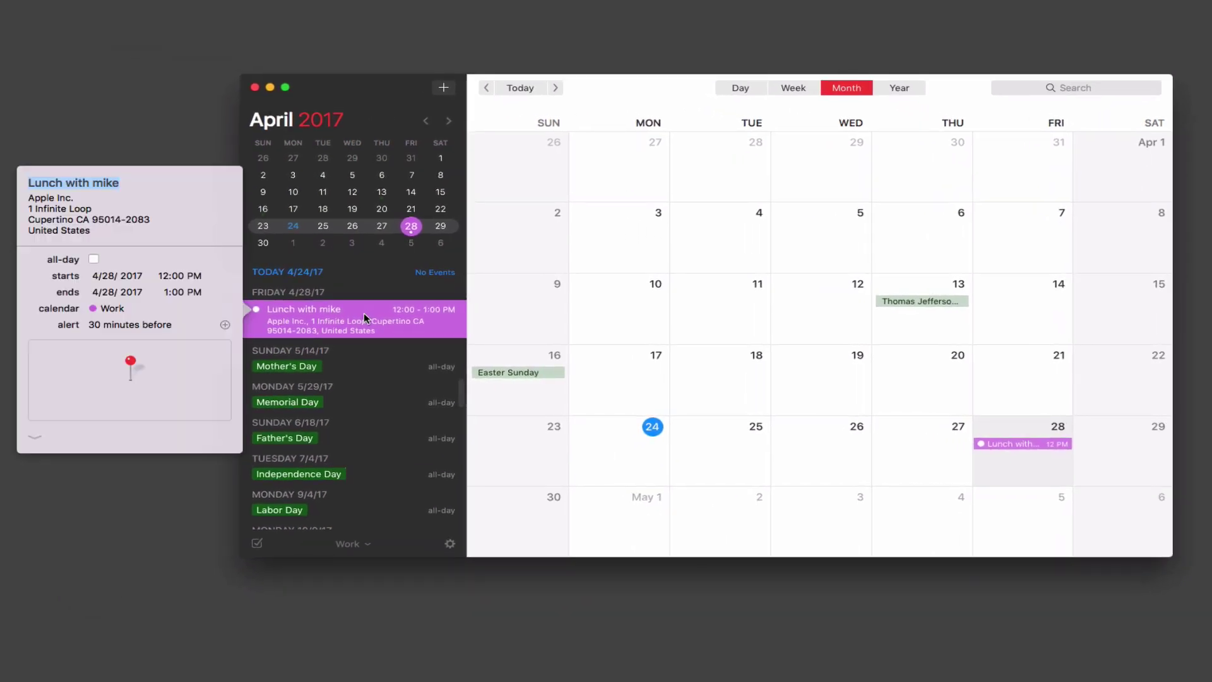
left_click(213, 193)
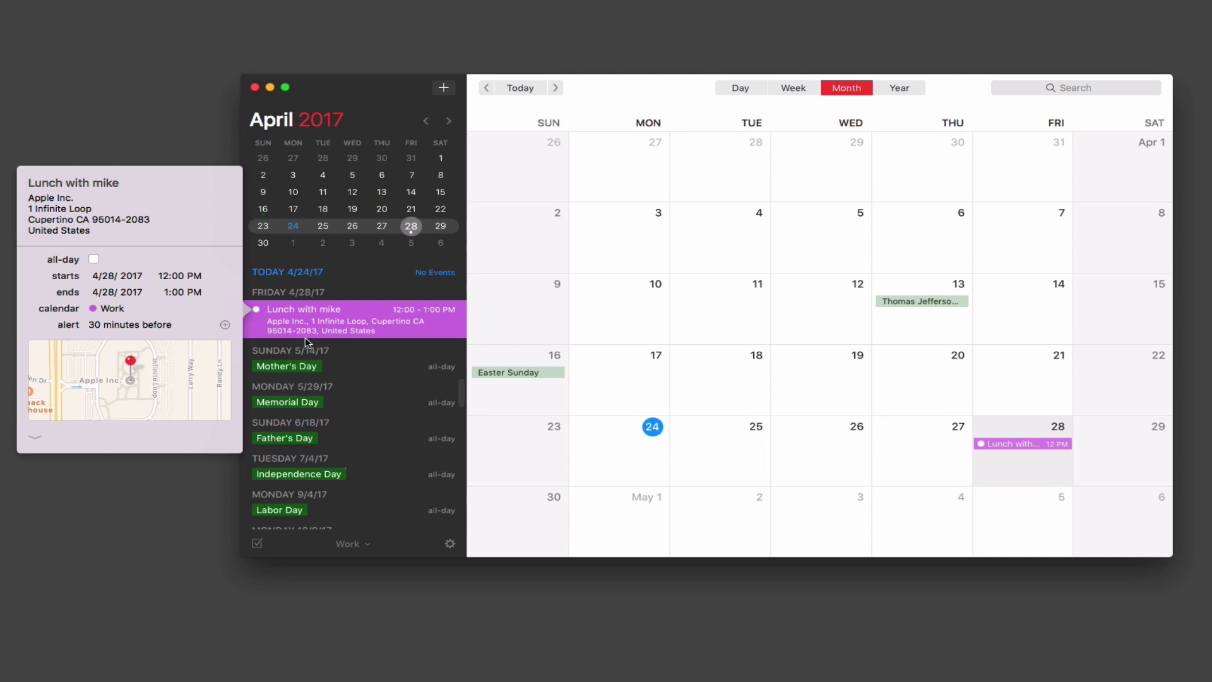
left_click(35, 439)
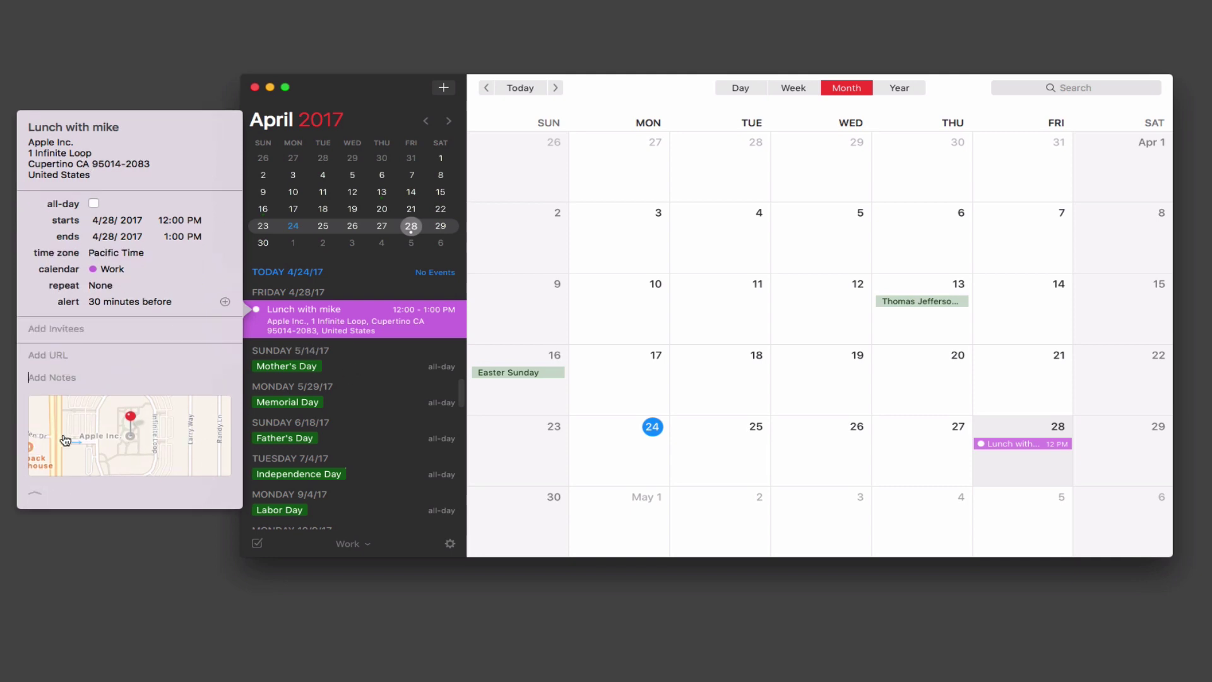
left_click(369, 334)
left_click(639, 320)
Open the lunch event's details from the month grid on Friday the 28th and close them
left_click(1012, 444)
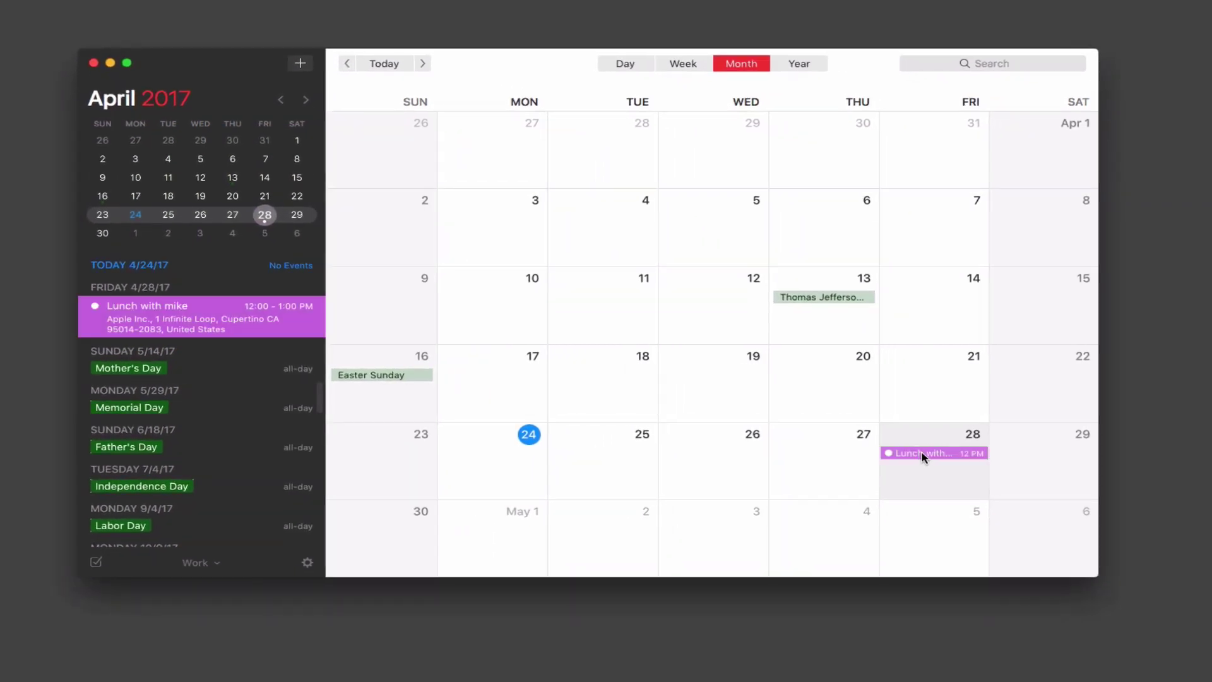
double_click(924, 453)
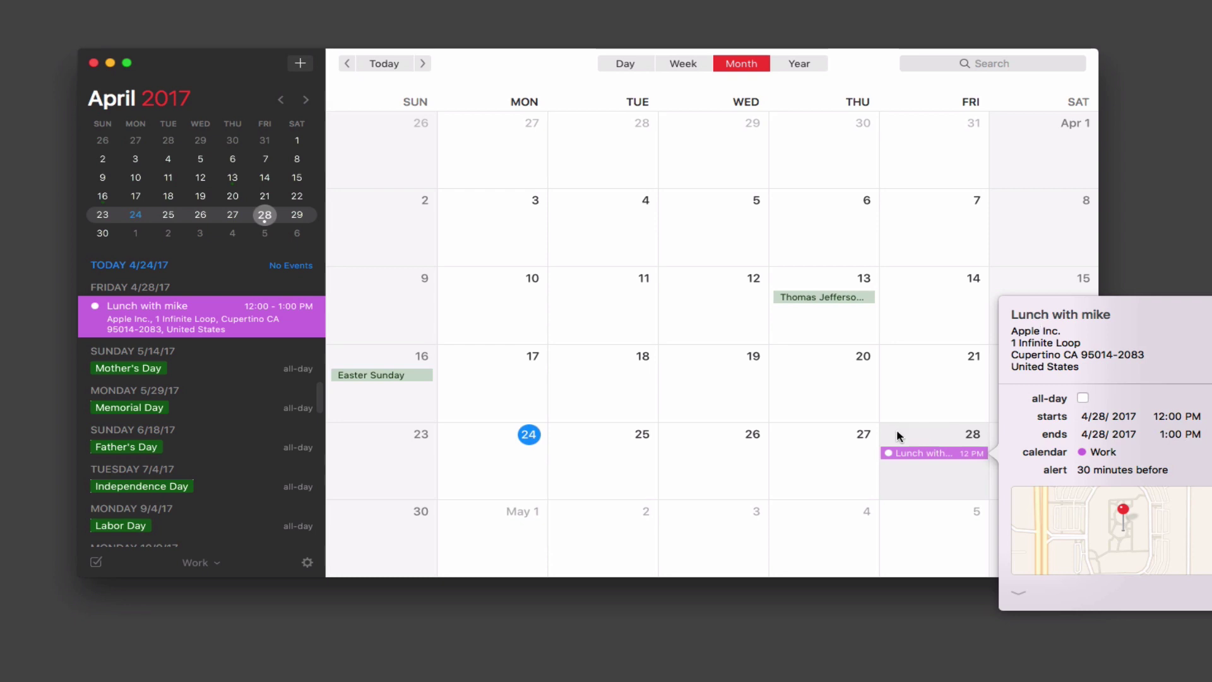
left_click(837, 401)
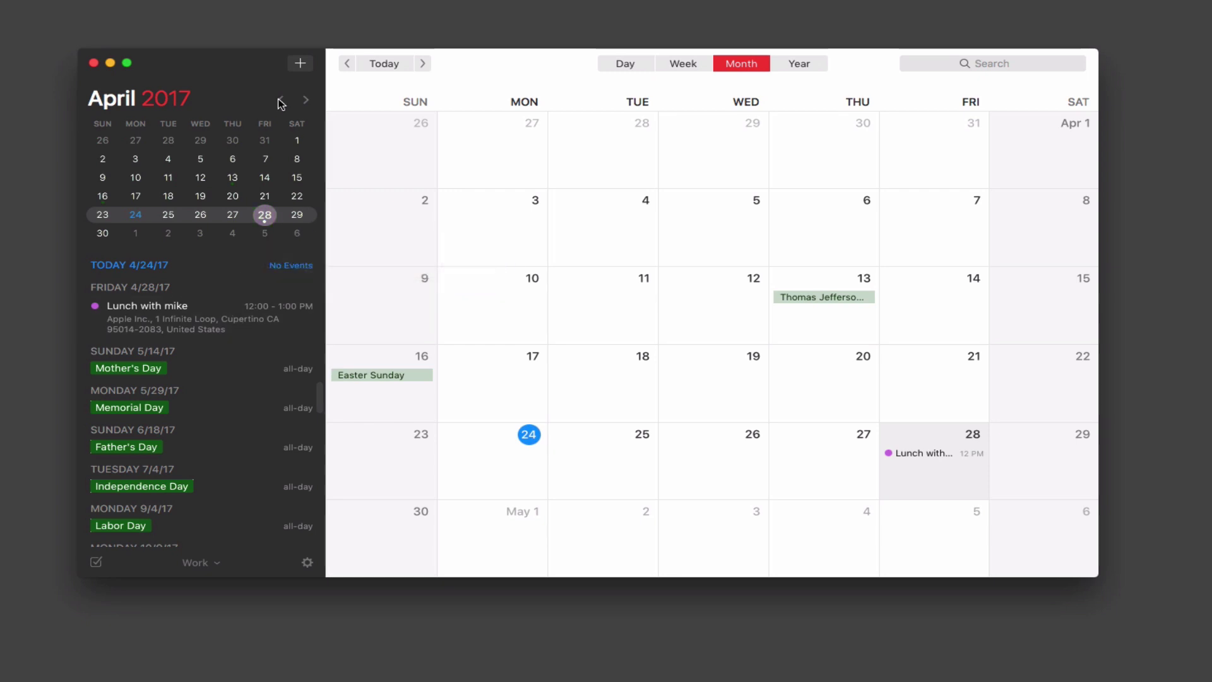
Start a new reminder in natural language with the text "Remind me to go to store"
left_click(301, 65)
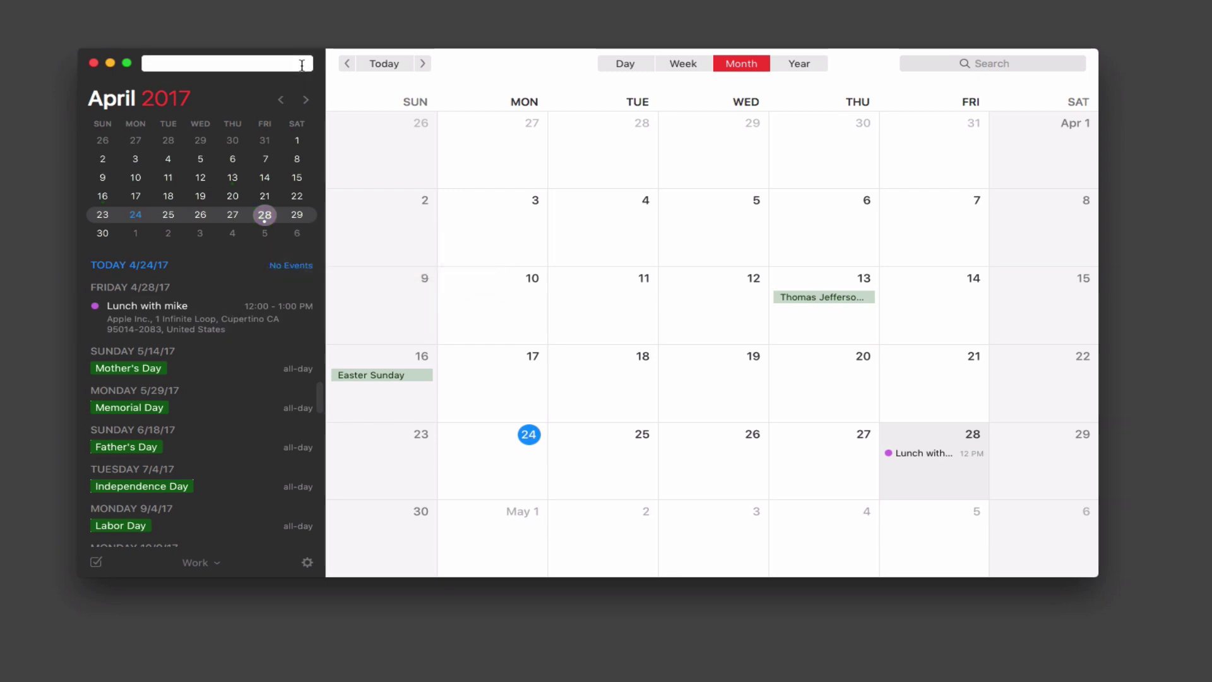
type("Remind me ")
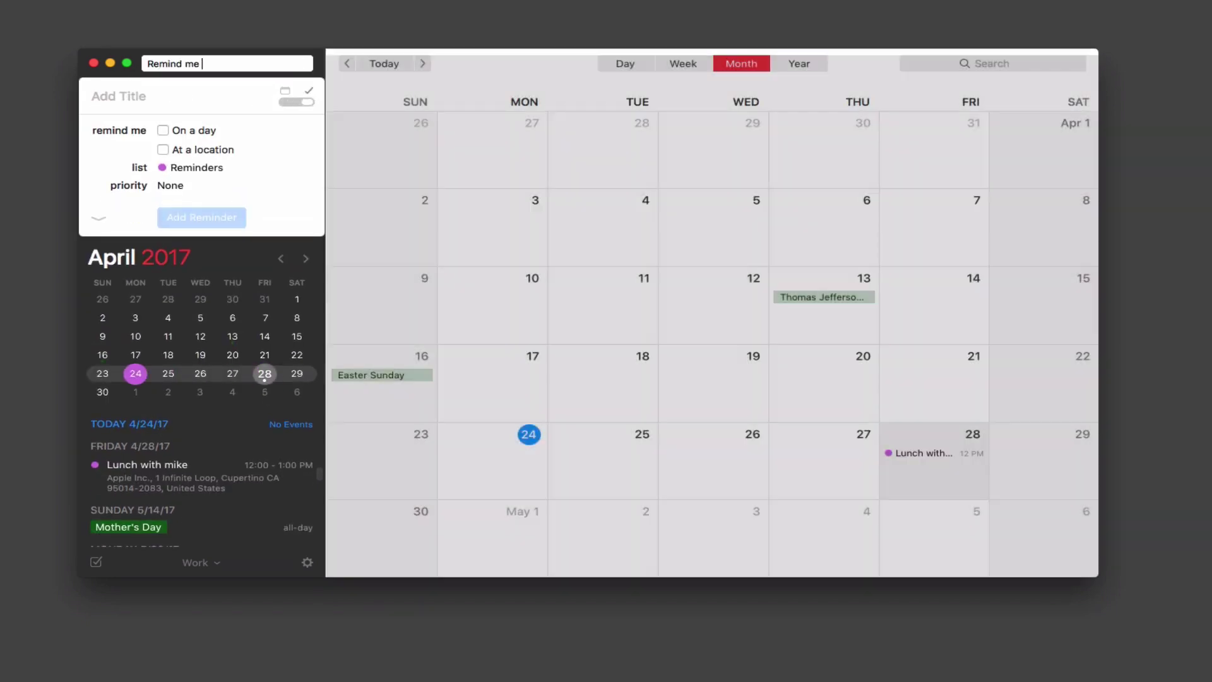
type("to go t")
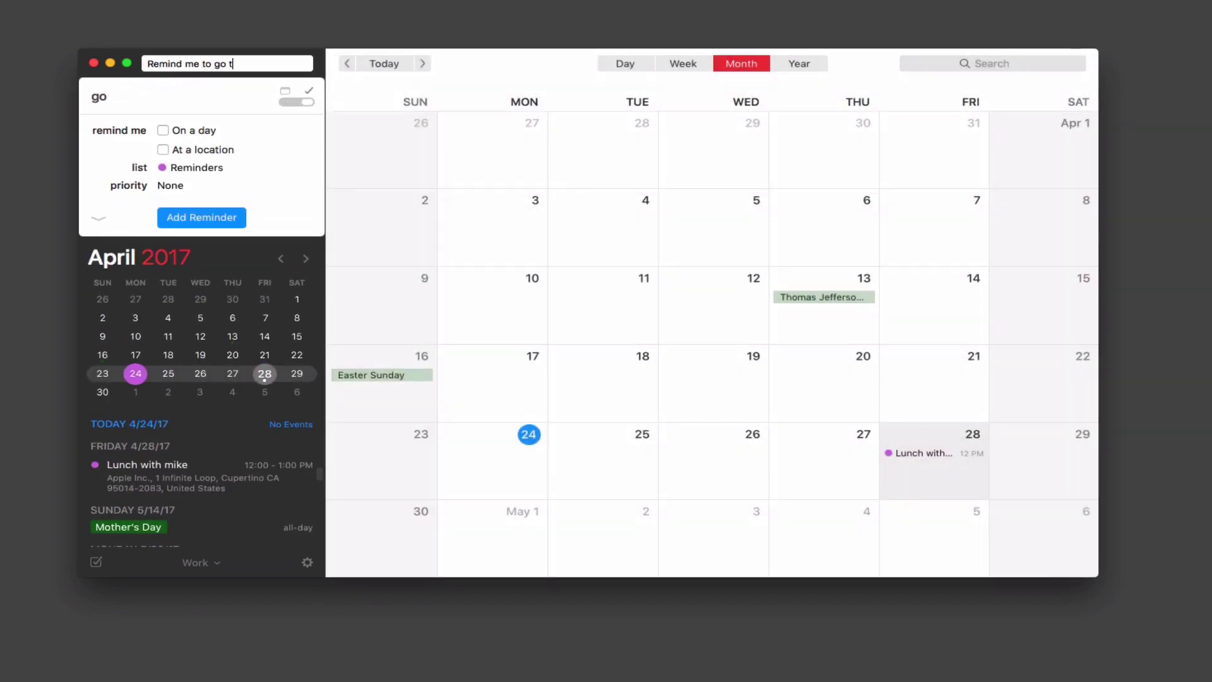
type("o store")
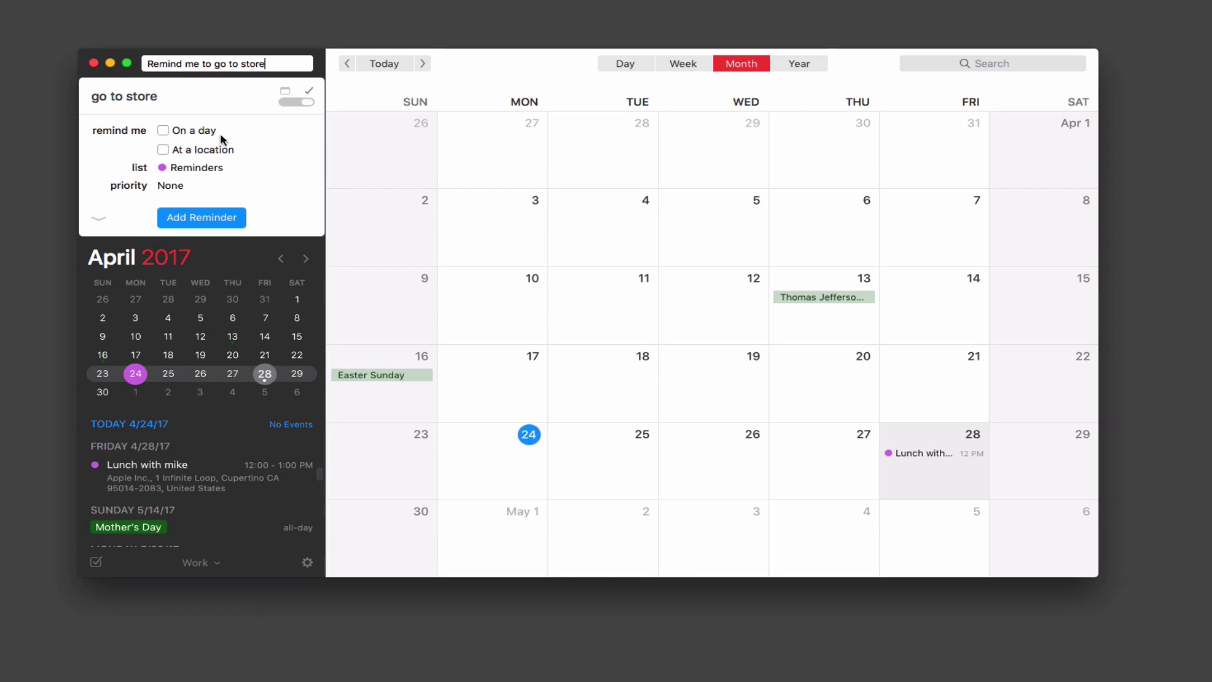
Try the reminder's At a location option, switch it off again, and expand the reminder's additional fields
left_click(162, 151)
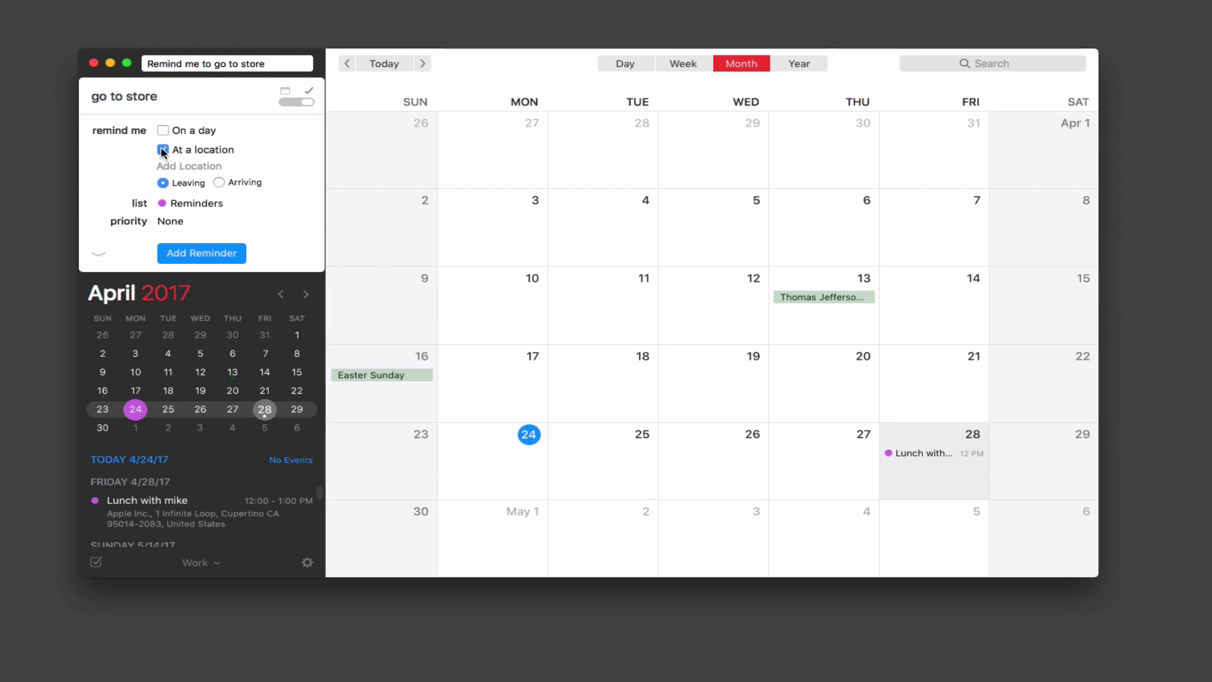
left_click(163, 150)
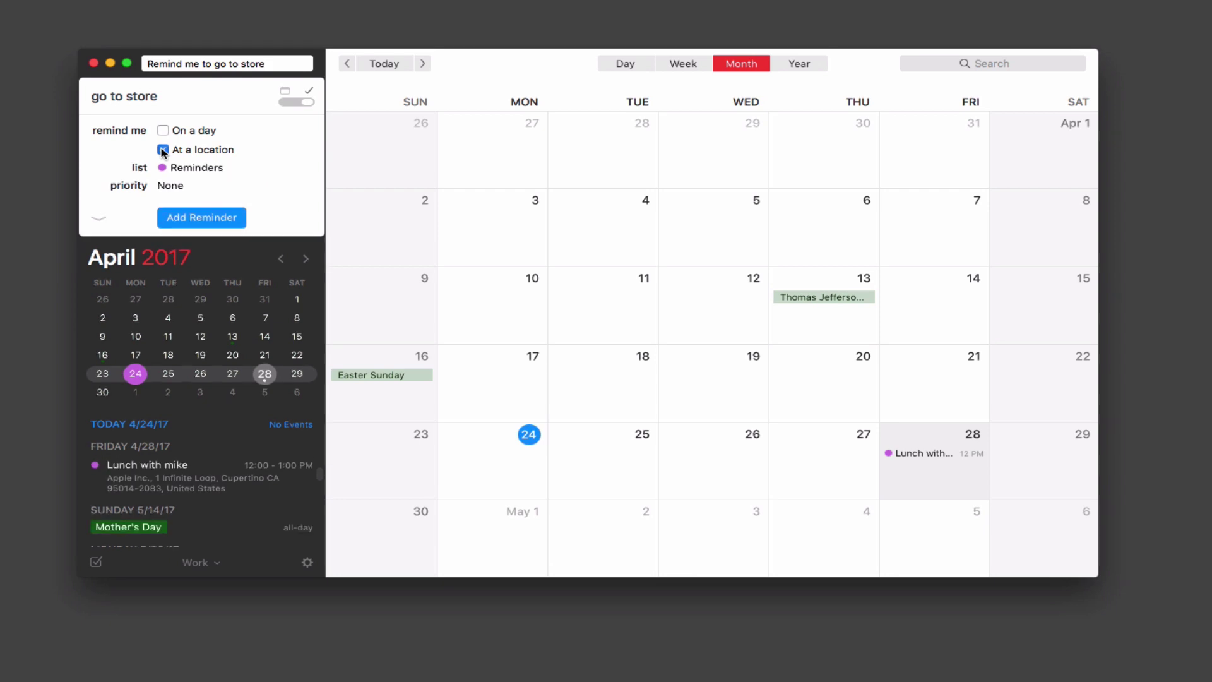
left_click(96, 218)
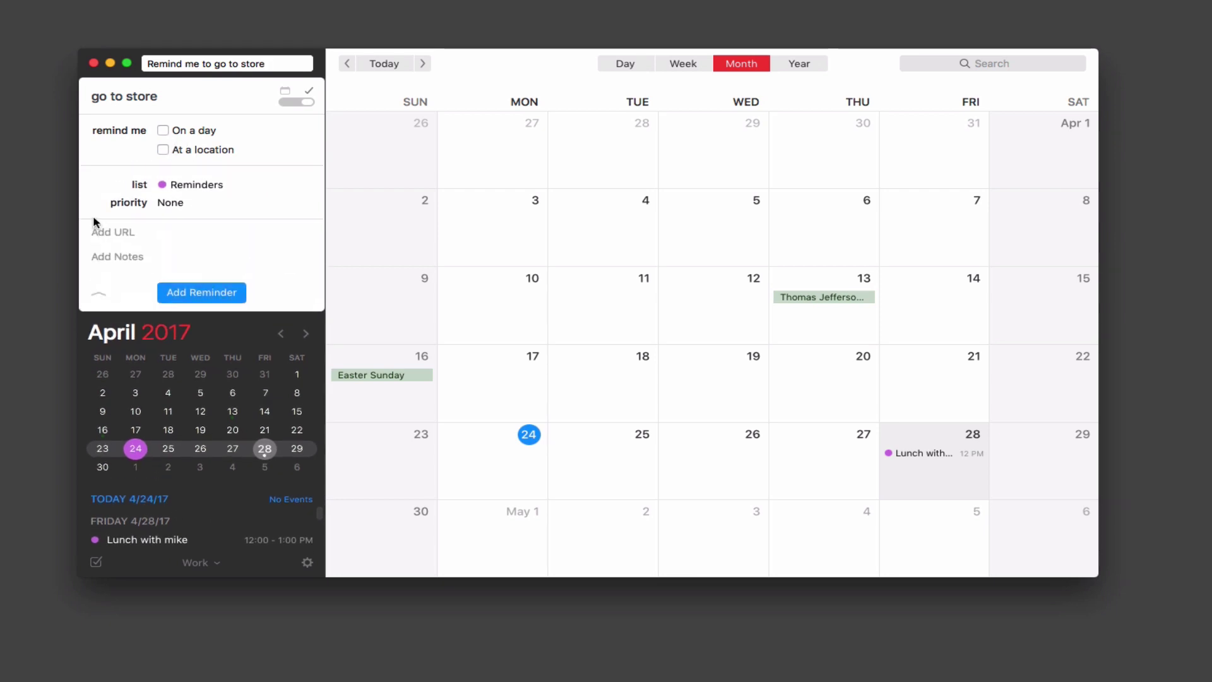
Add the "go to store" reminder, return to today's date, and check it in the reminders list before showing the calendar again
left_click(209, 292)
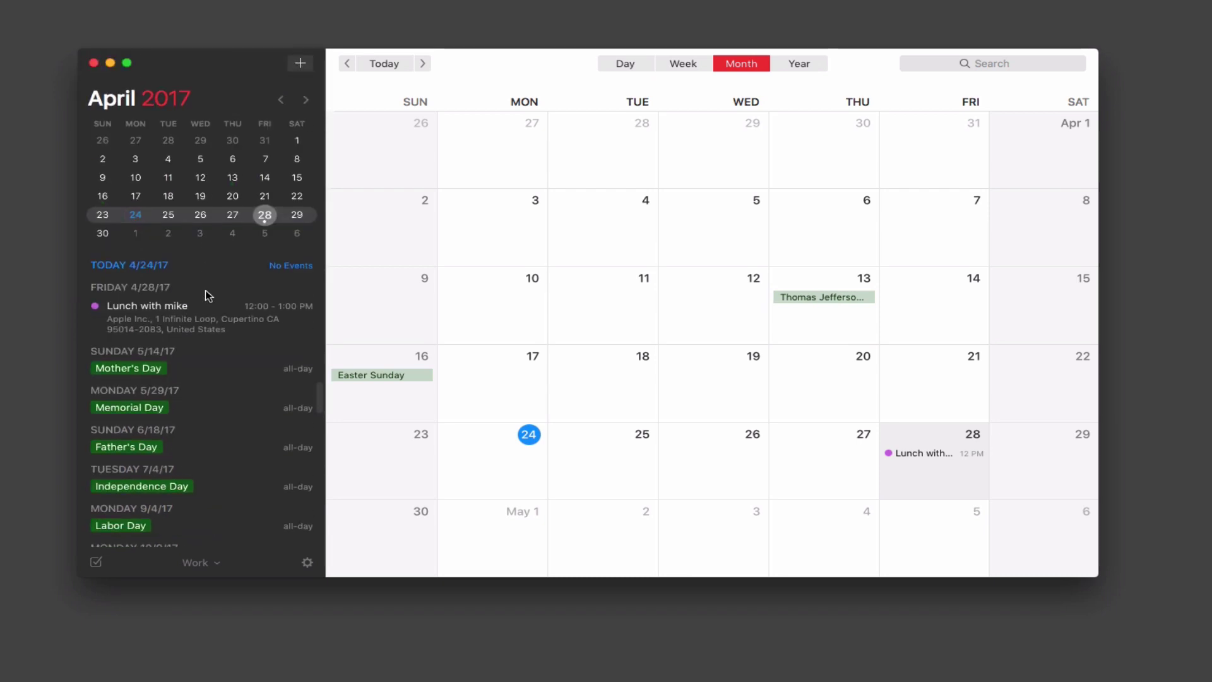
key("super+t")
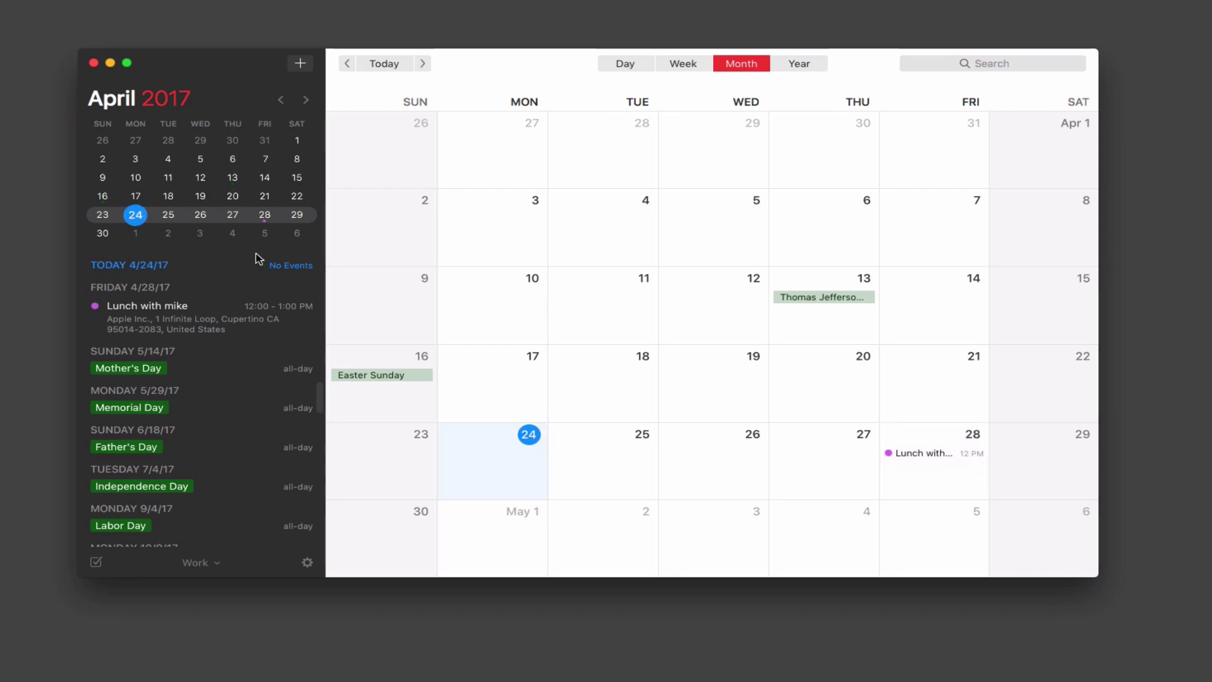
left_click(96, 563)
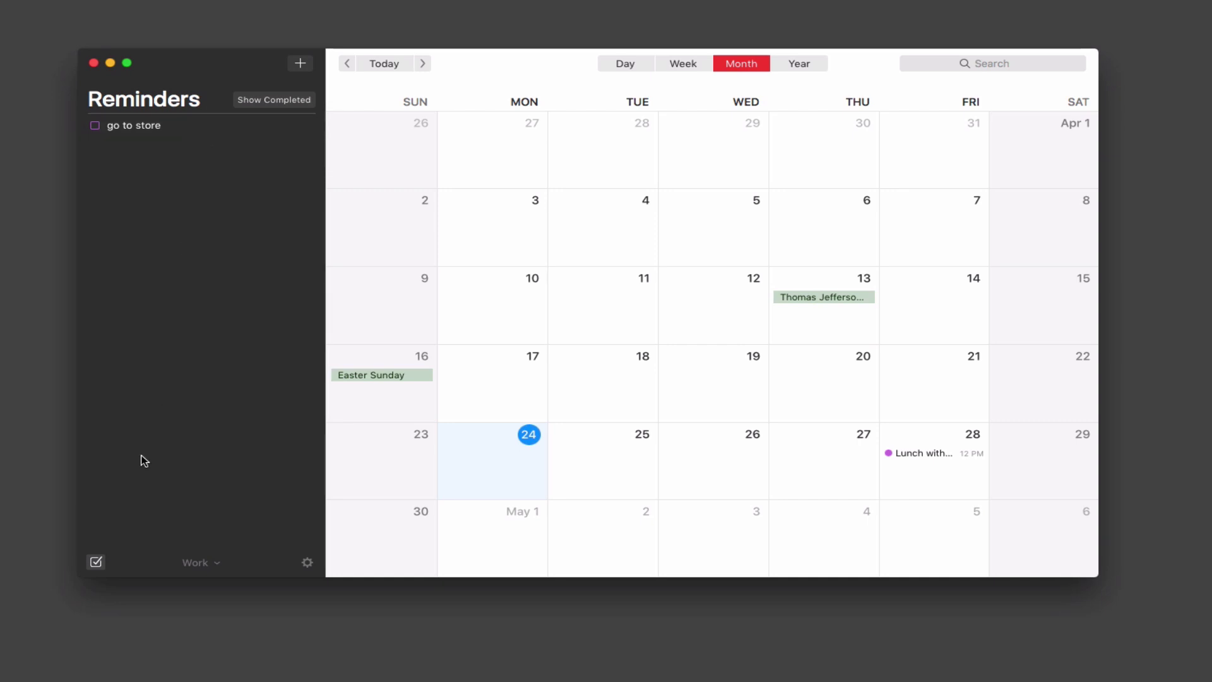
left_click(96, 562)
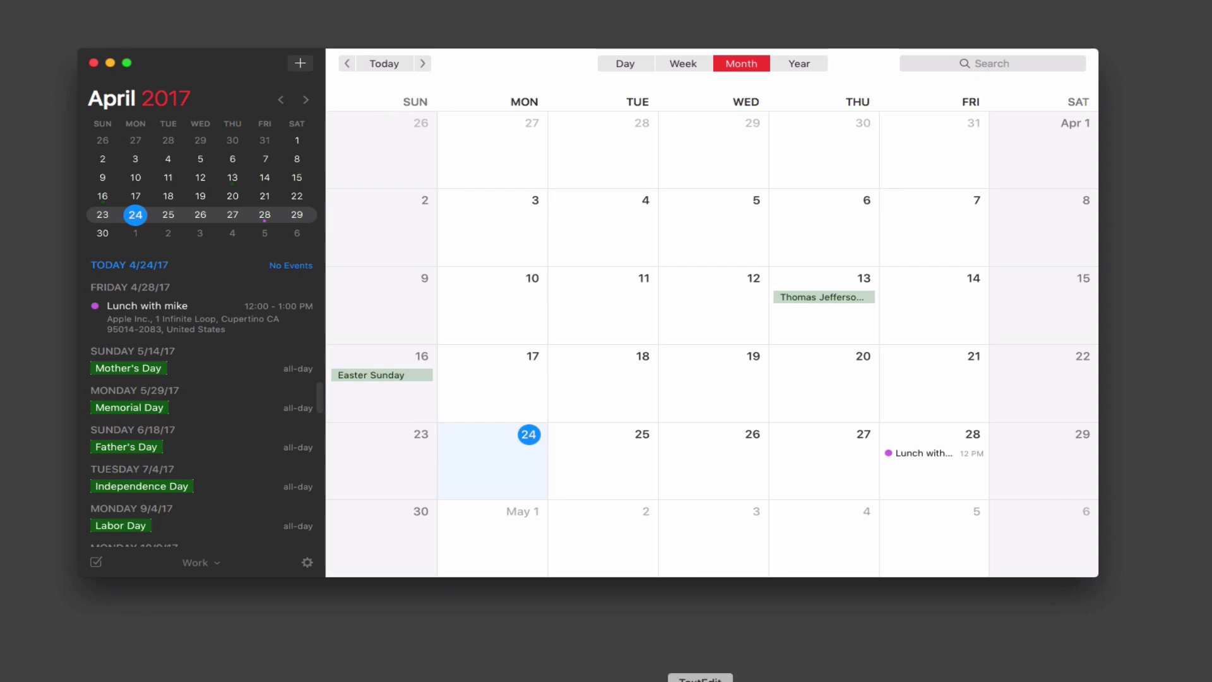
Switch to System Preferences and turn on keyboard Dictation without Enhanced Dictation
left_click(524, 680)
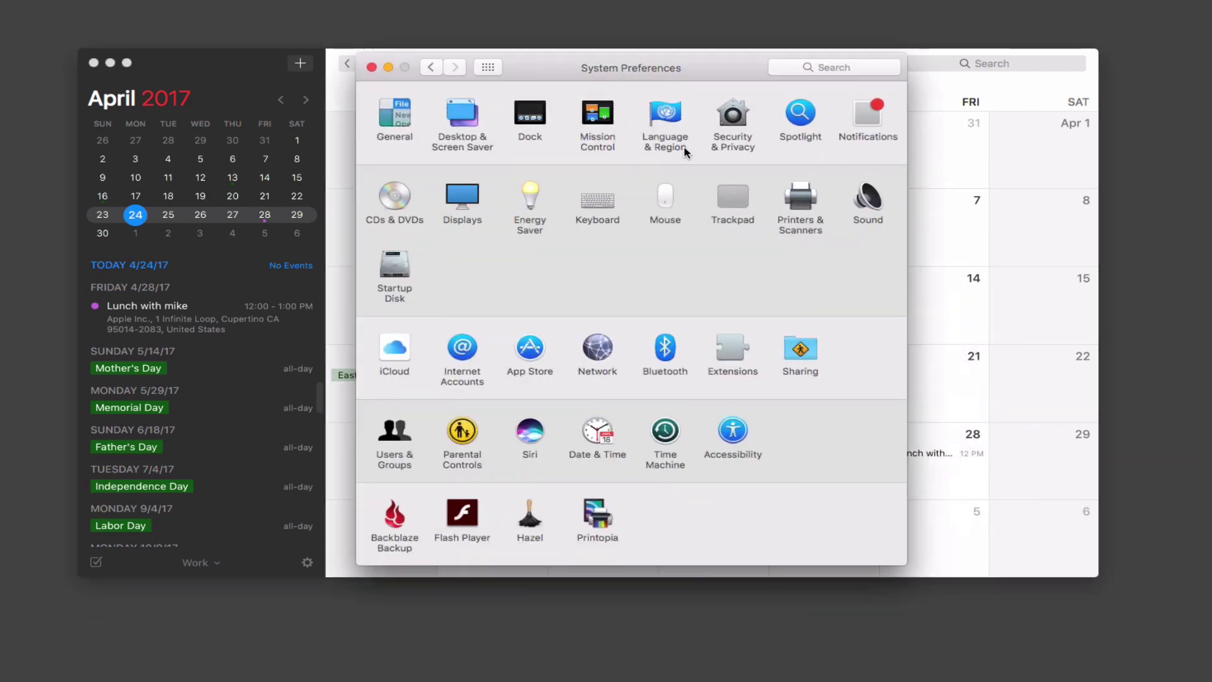
left_click(593, 203)
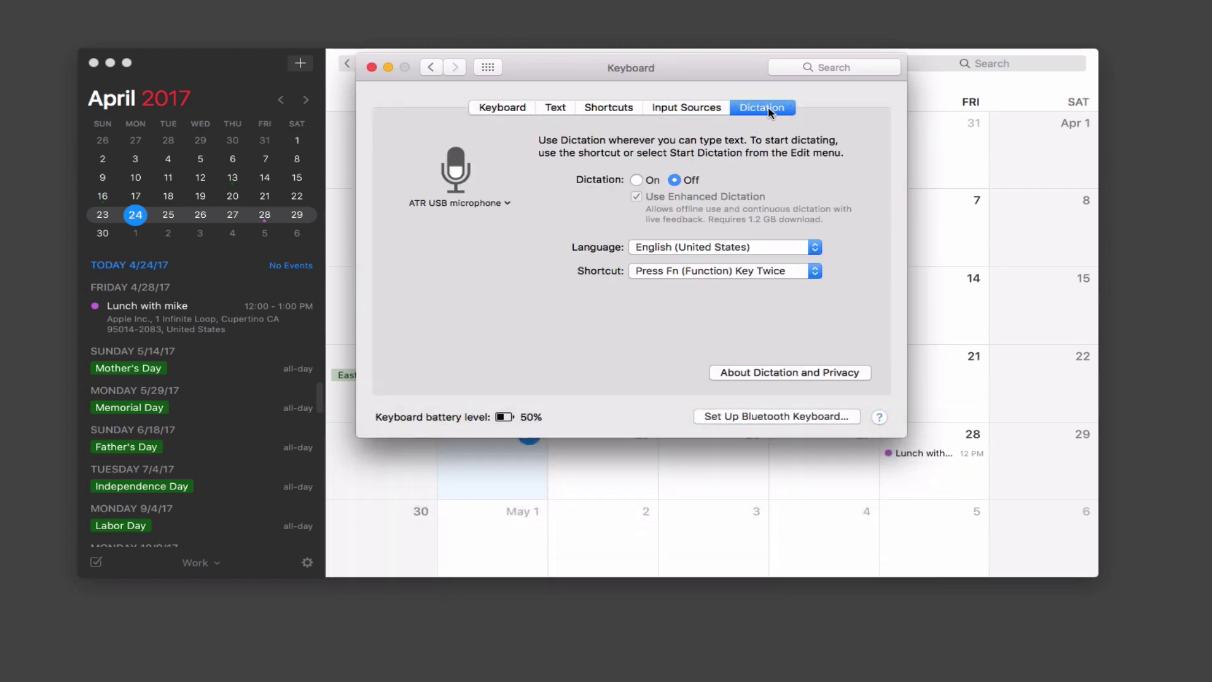
left_click(636, 180)
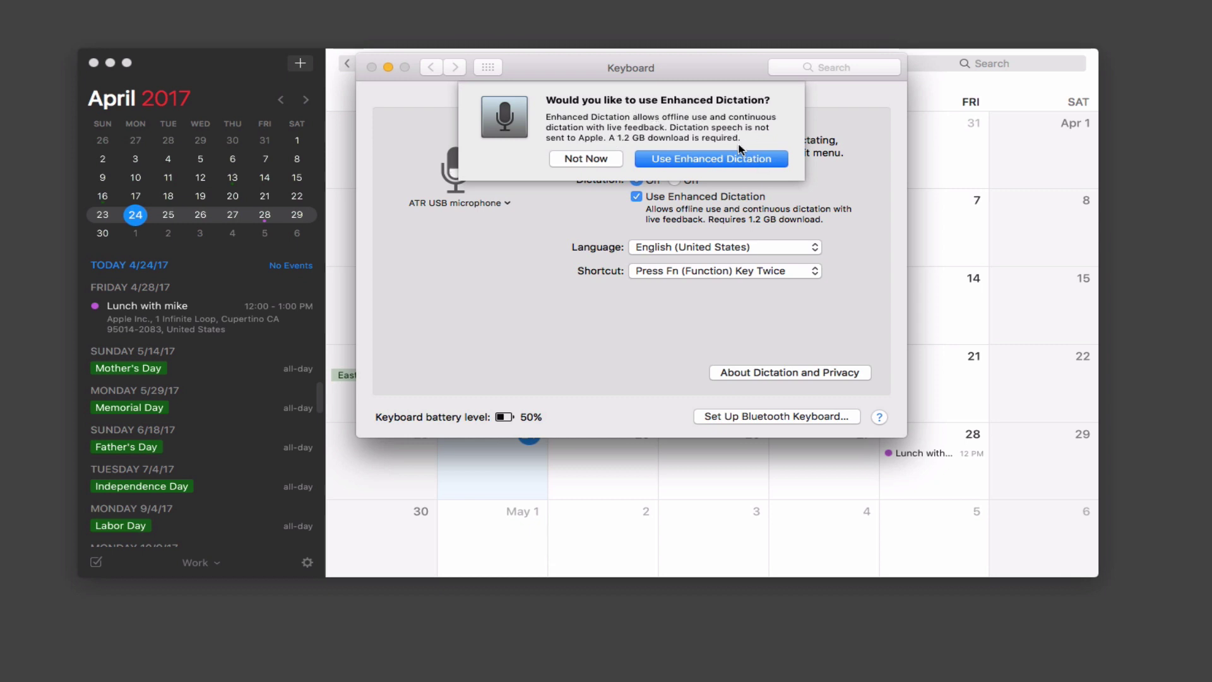
left_click(584, 163)
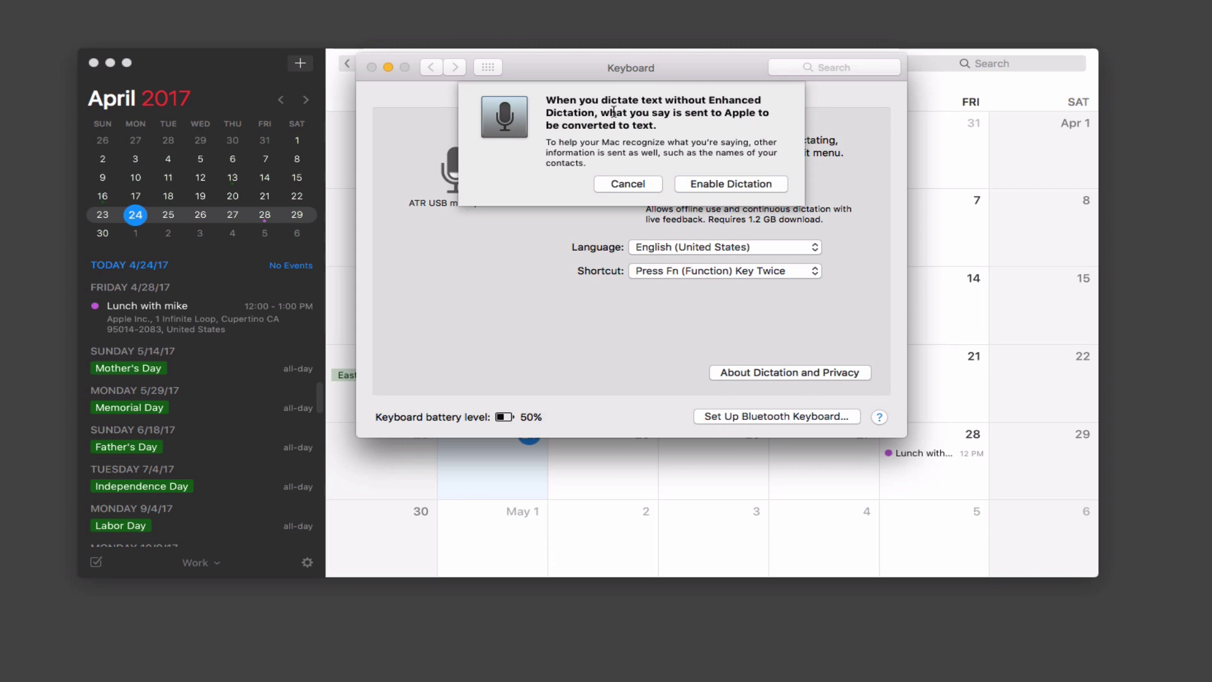
left_click(724, 187)
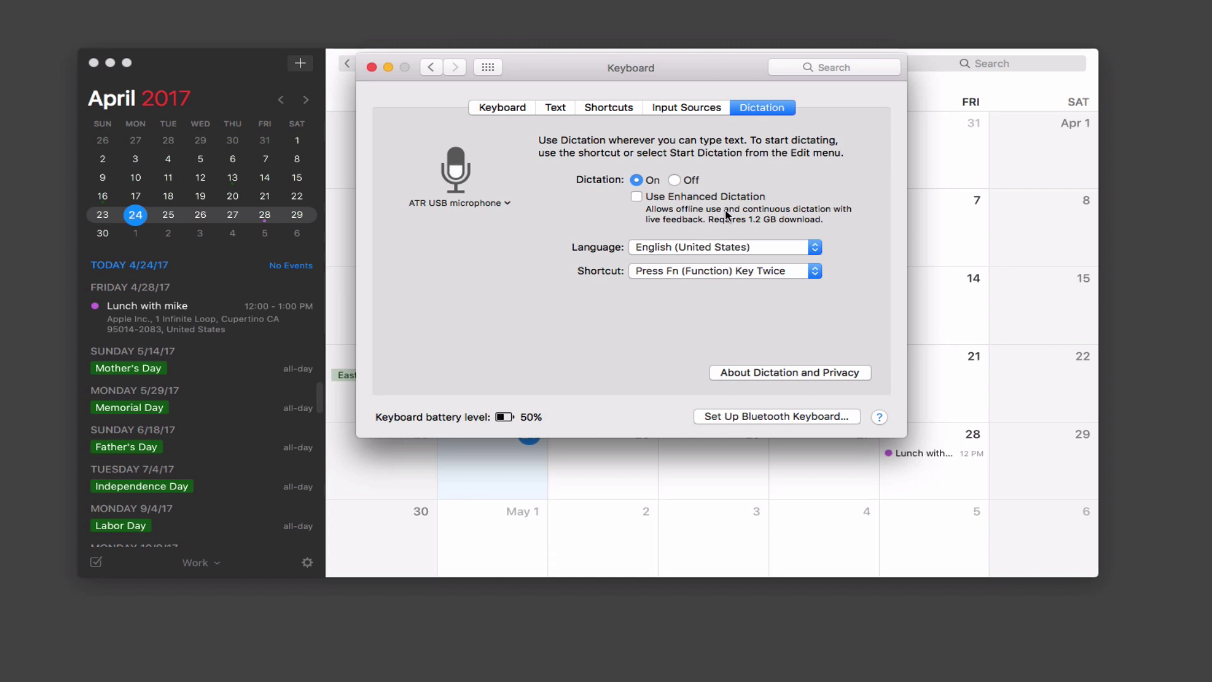
left_click(638, 198)
Look through the available Dictation shortcut choices and close System Preferences
left_click(816, 271)
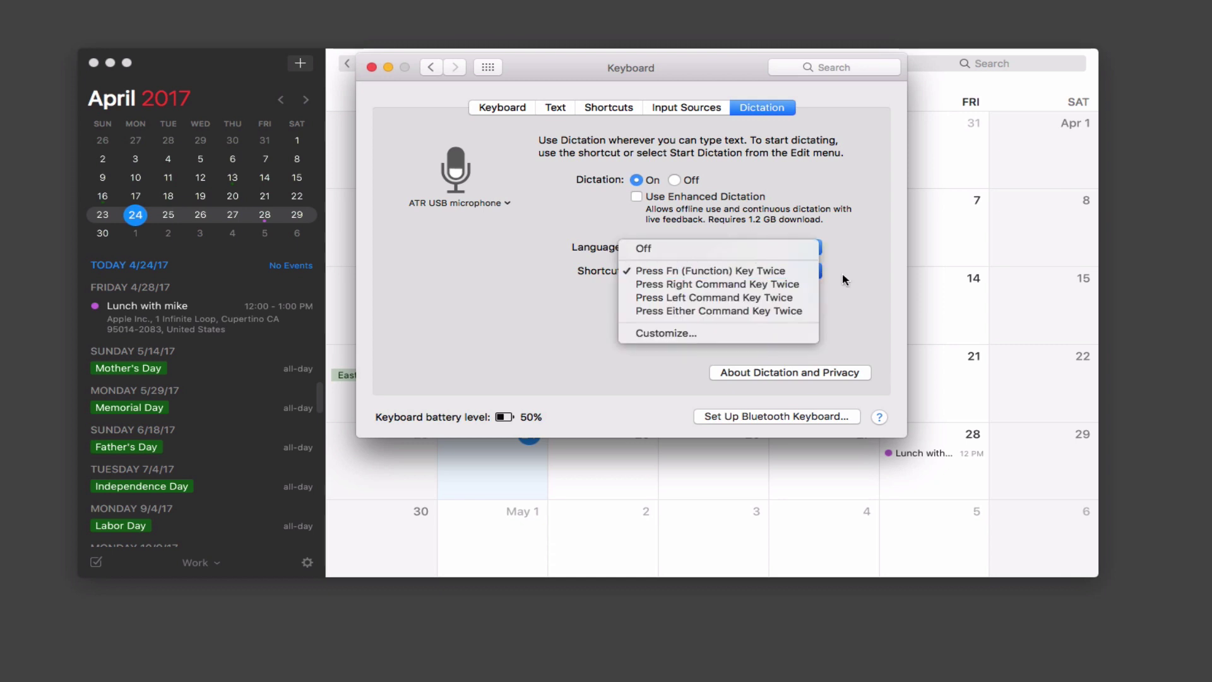
left_click(849, 279)
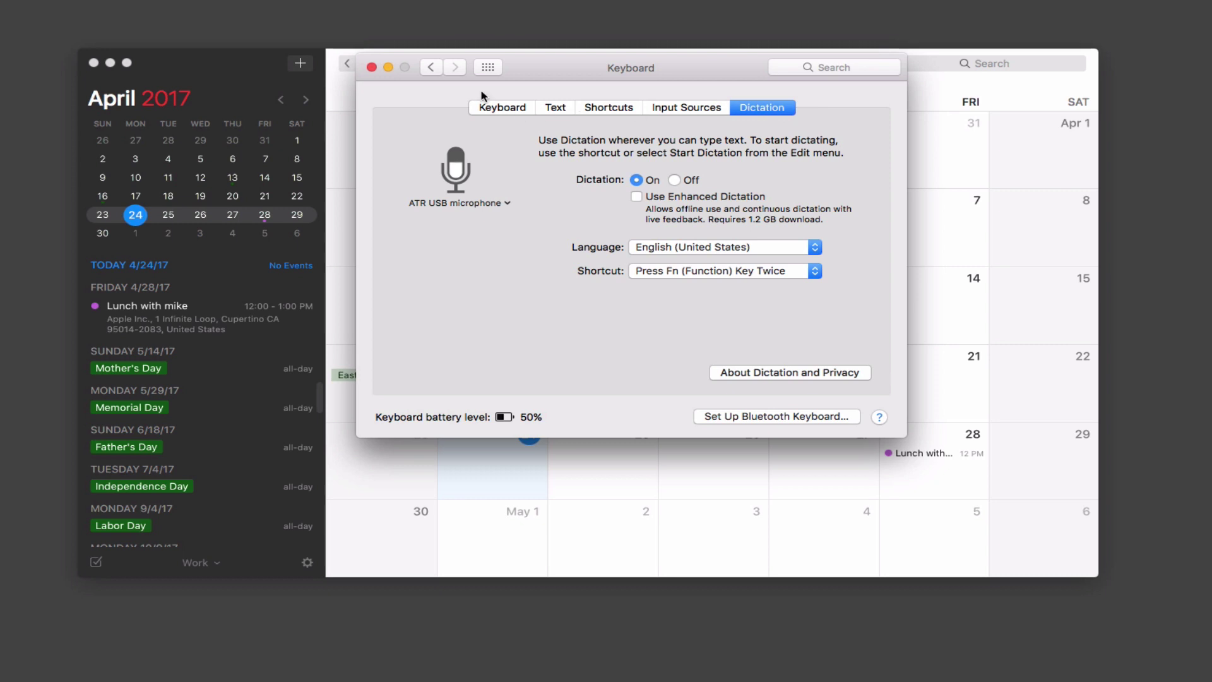
left_click(372, 67)
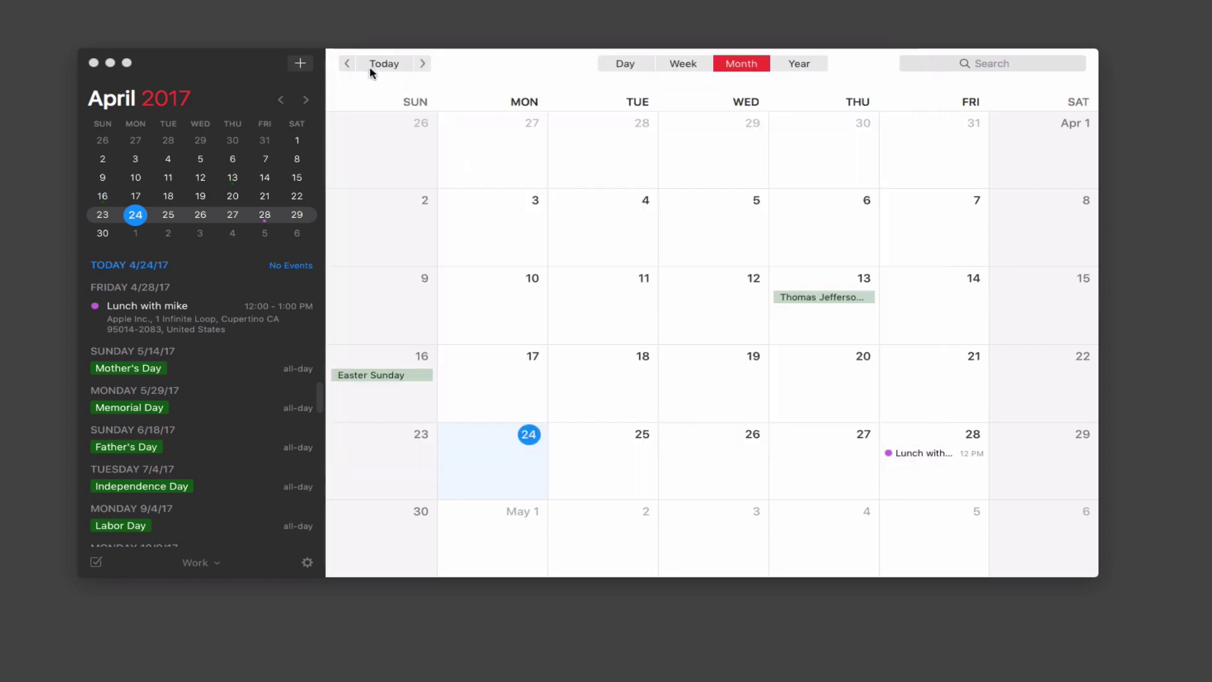
Add a new event by dictation for lunch with the named person on Thursday at 2 PM, and return the calendar to today
left_click(301, 64)
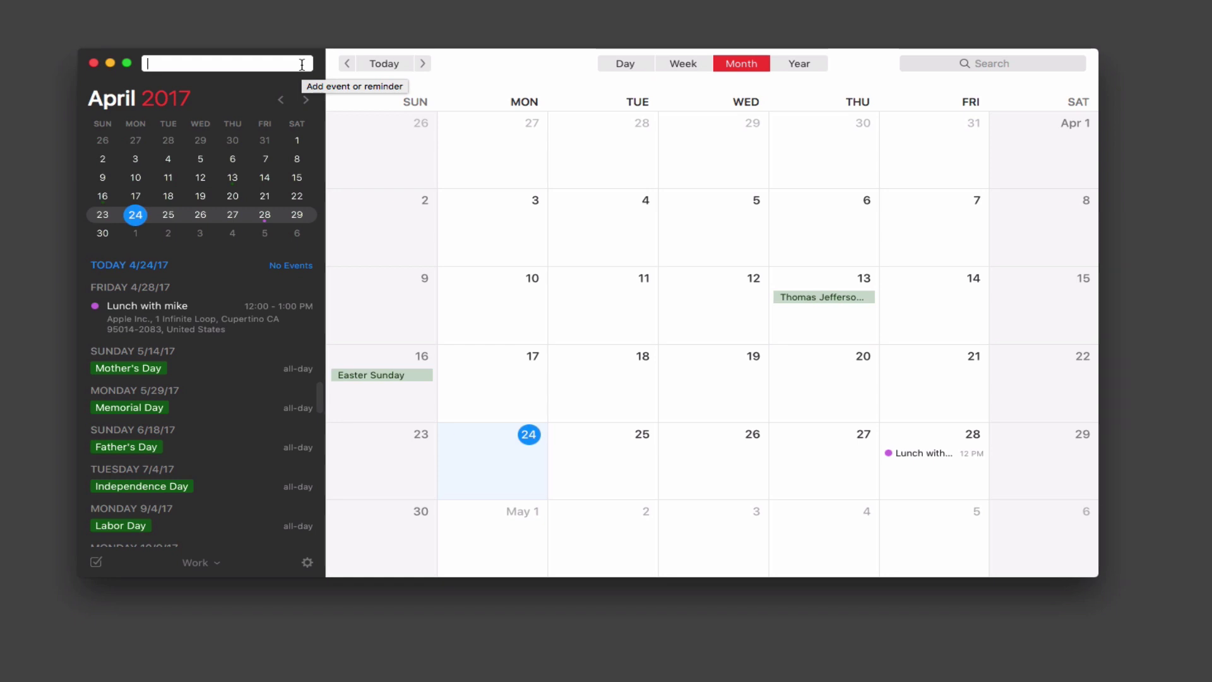
key("fn")
key("fn")
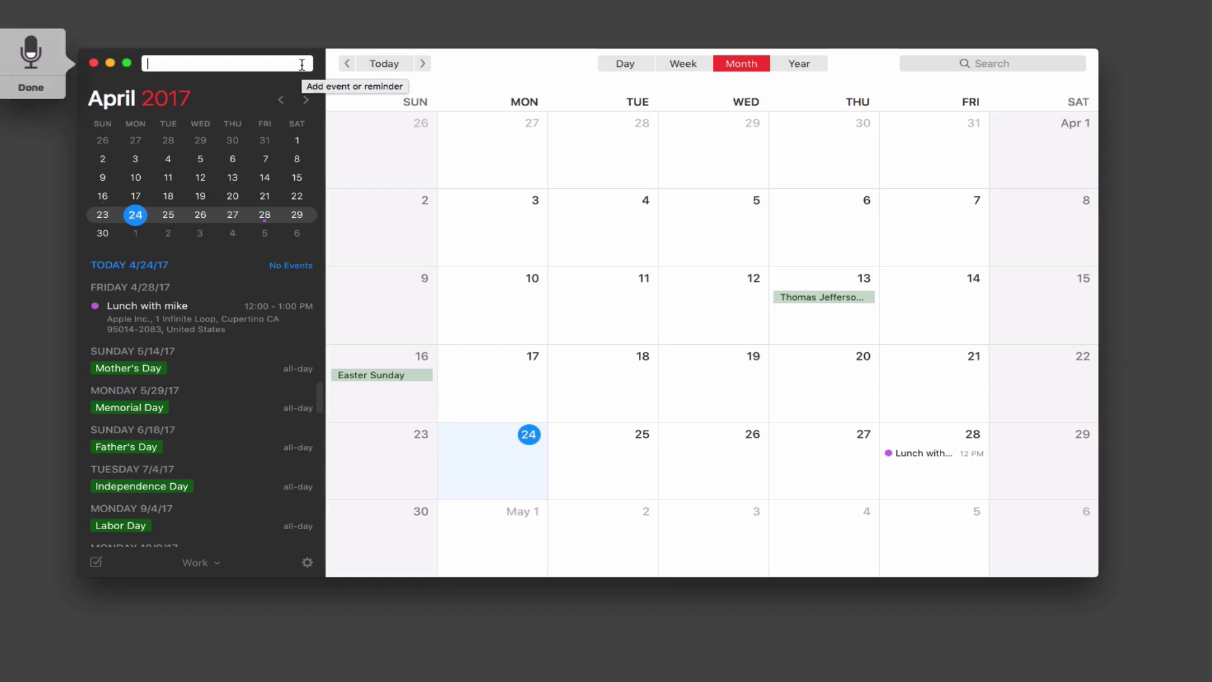
type("Lunch")
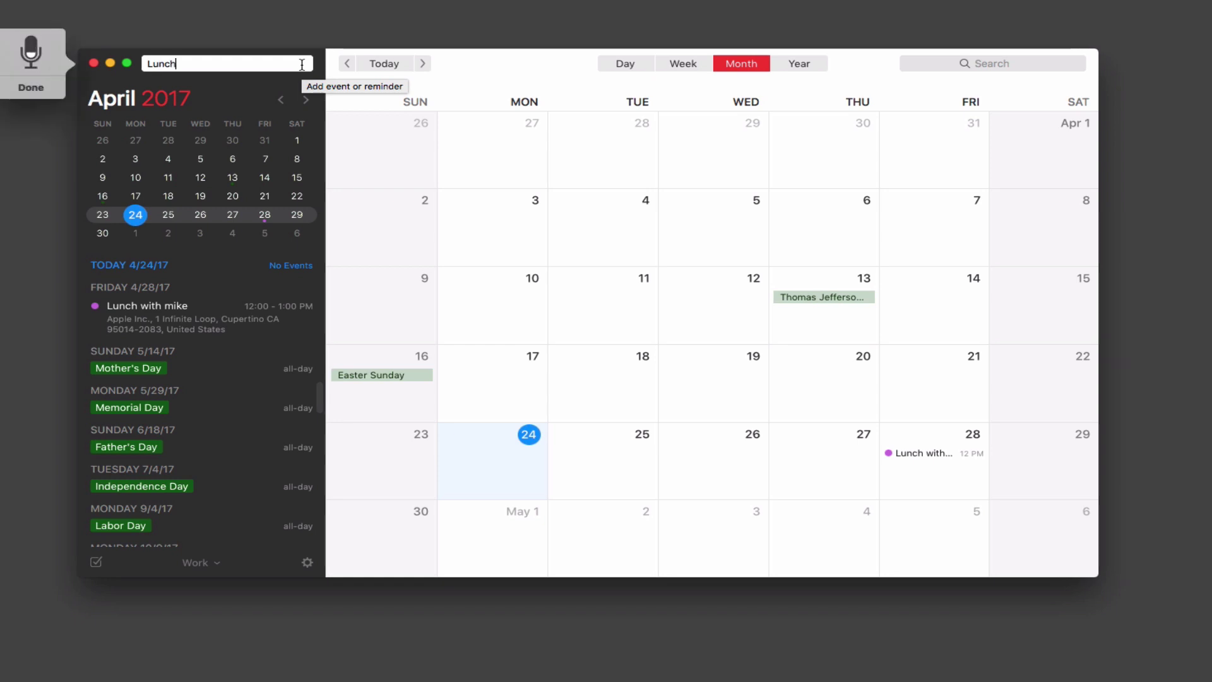
type(" with Sally on Thursday at 2")
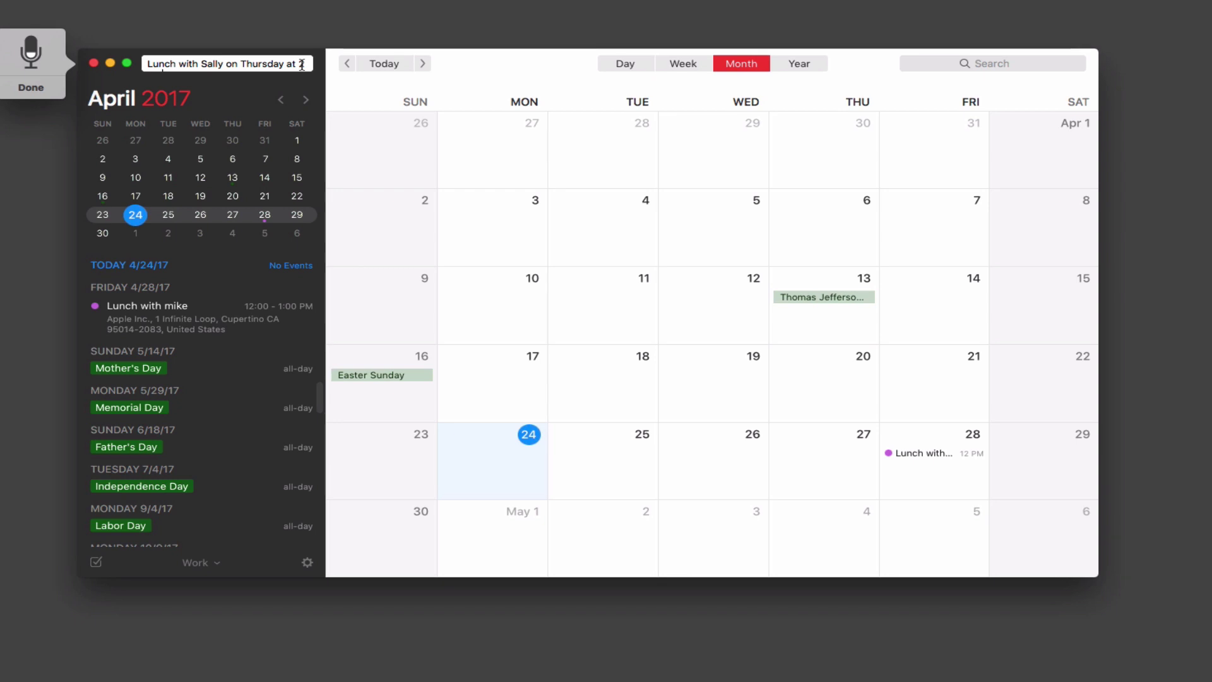
left_click(53, 92)
type("PM and I'm")
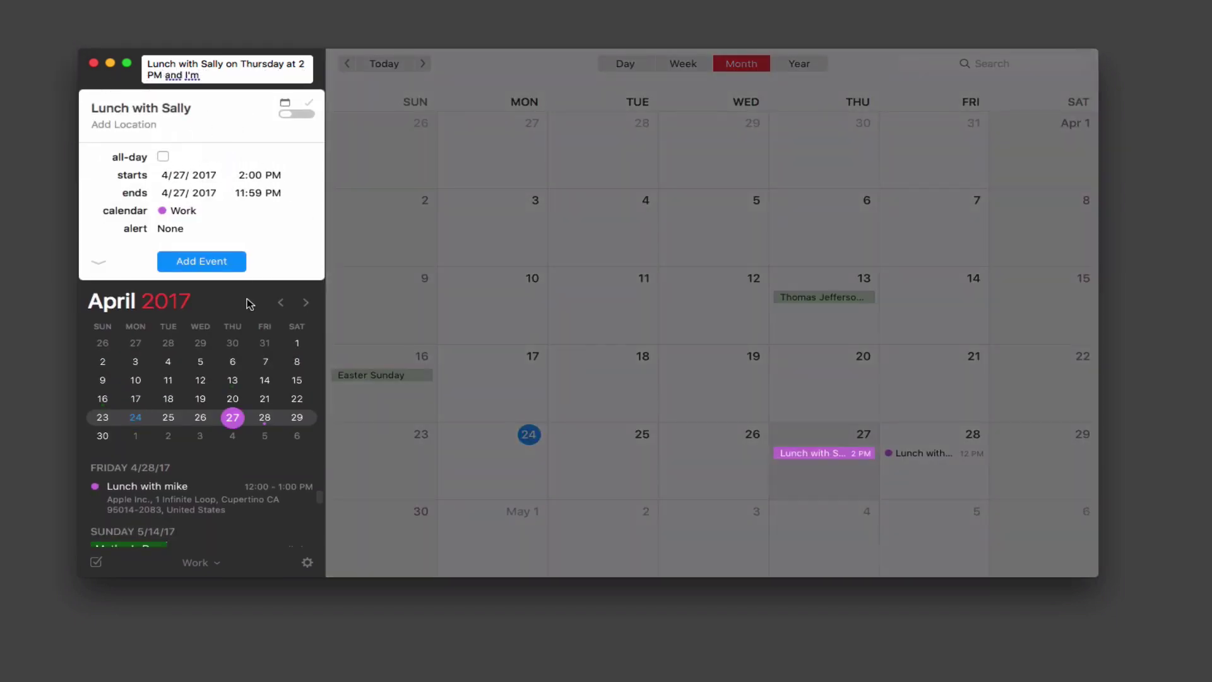
left_click(199, 262)
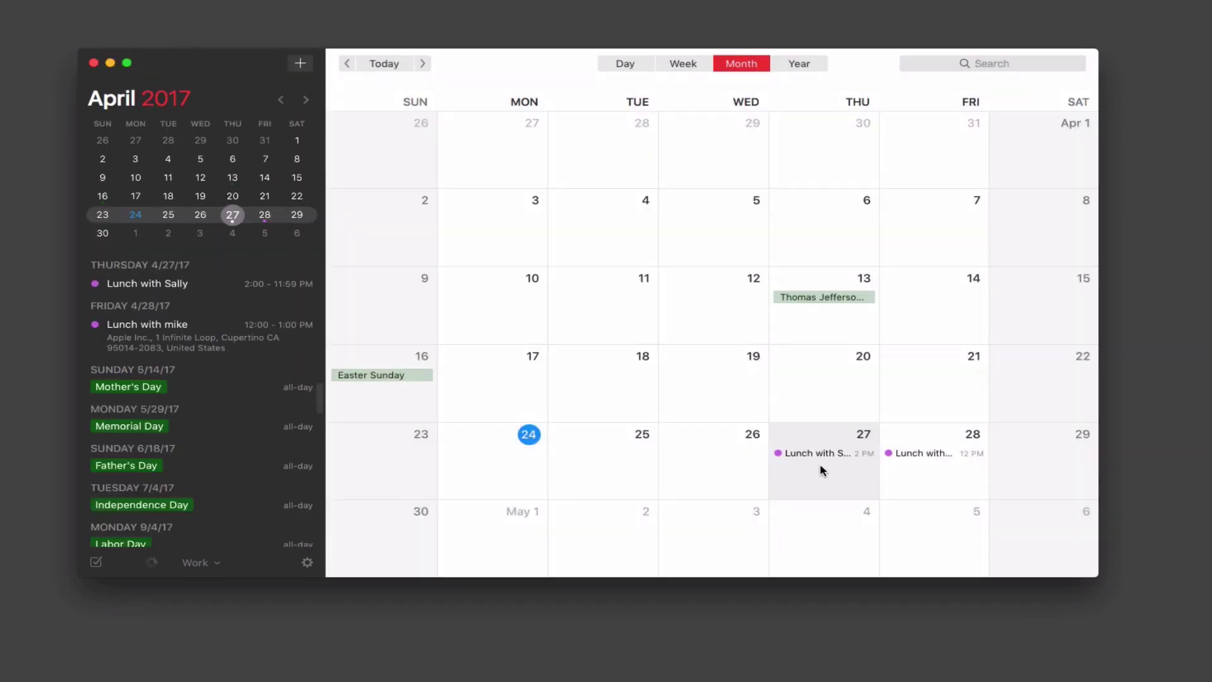
key("super+t")
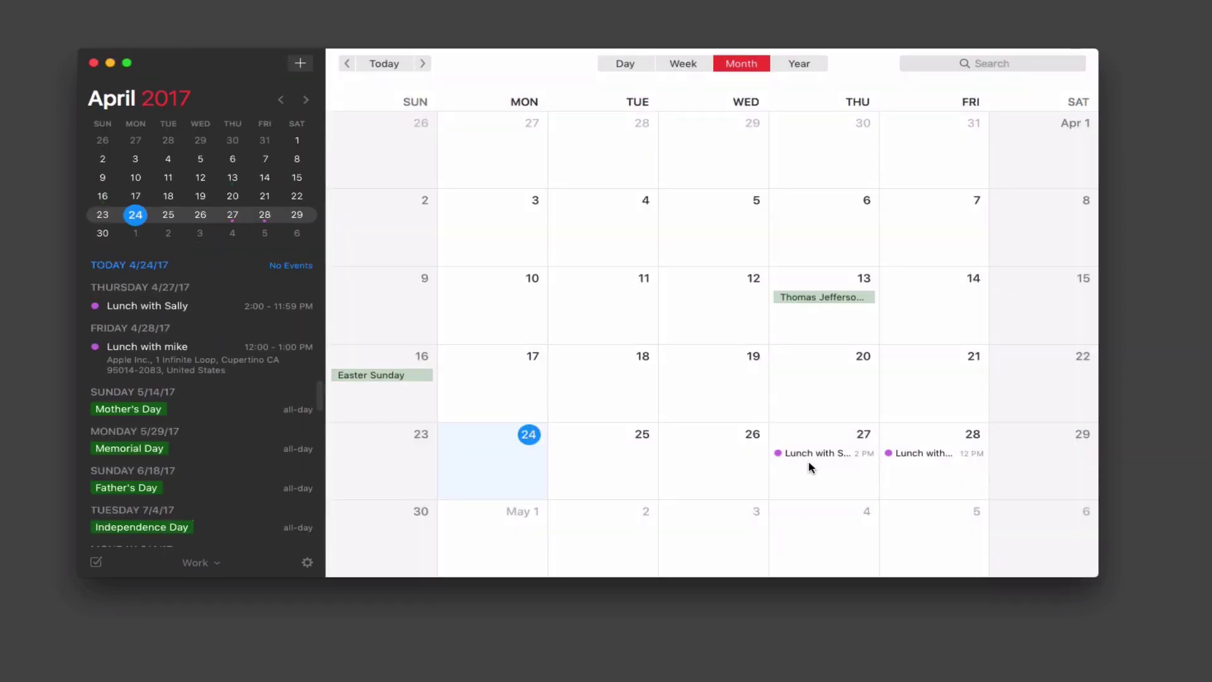